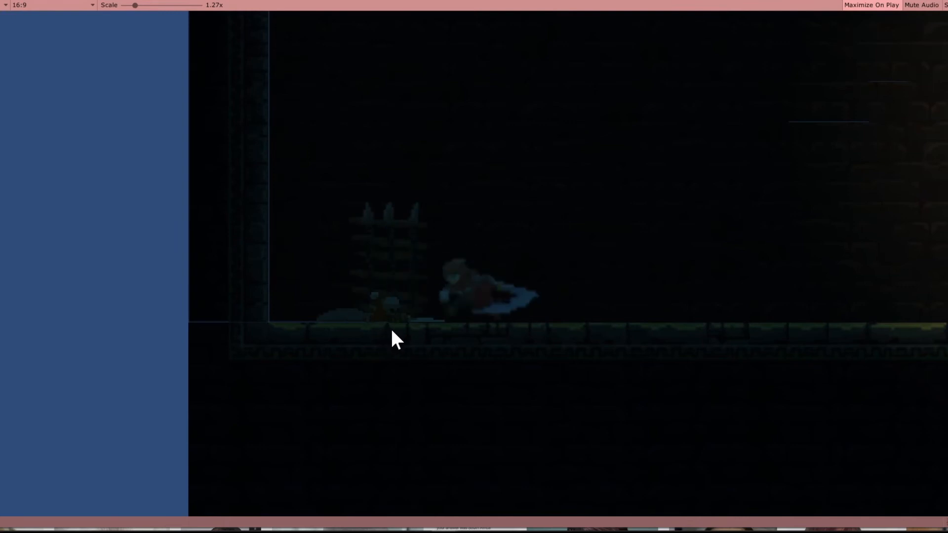
pyautogui.press('d')
pyautogui.press('shift')
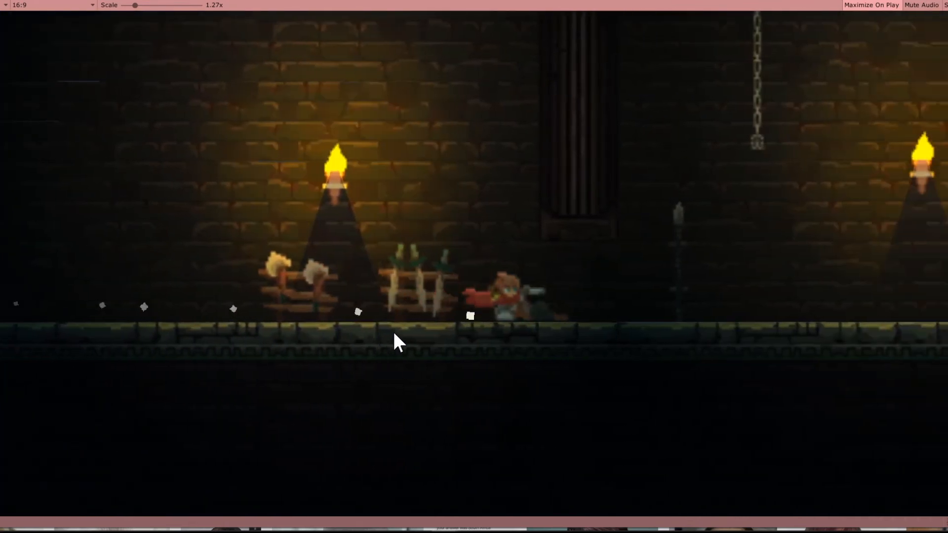
pyautogui.press('space')
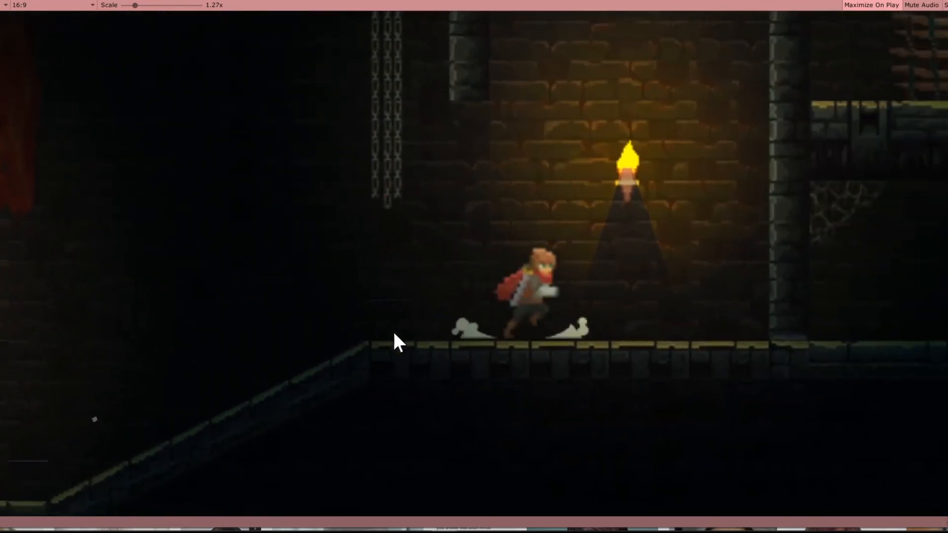
pyautogui.press('space')
pyautogui.press('space')
pyautogui.press('space')
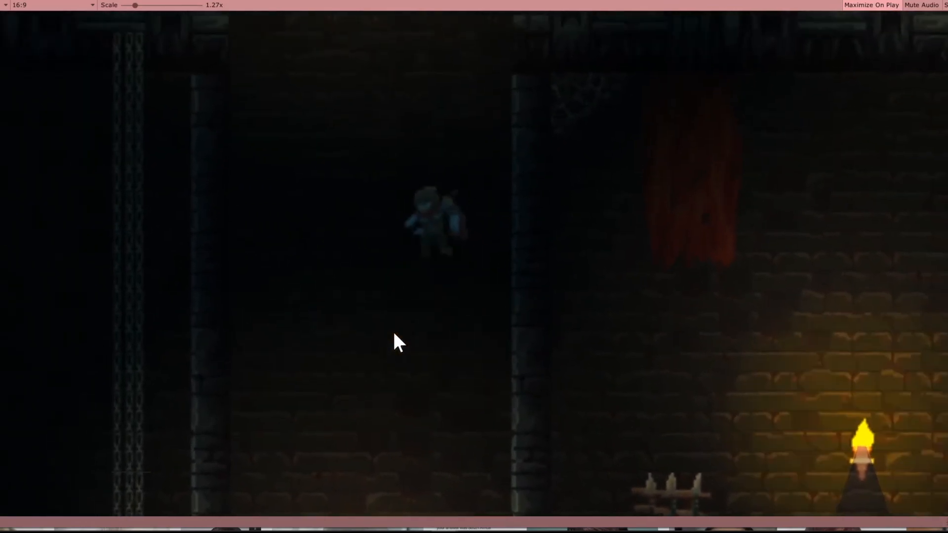
pyautogui.press('space')
pyautogui.press('space')
pyautogui.press('space')
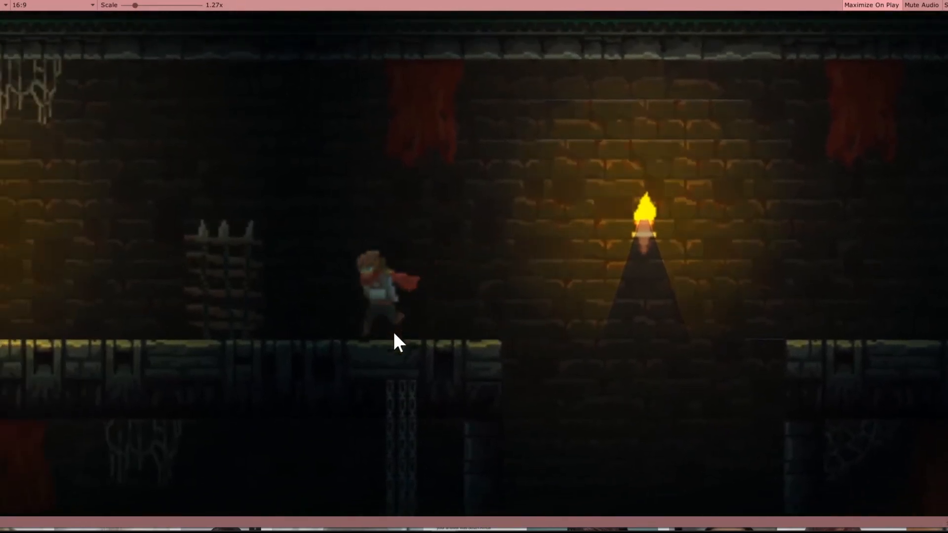
pyautogui.press('d')
pyautogui.press('space')
pyautogui.press('shift')
pyautogui.press('d')
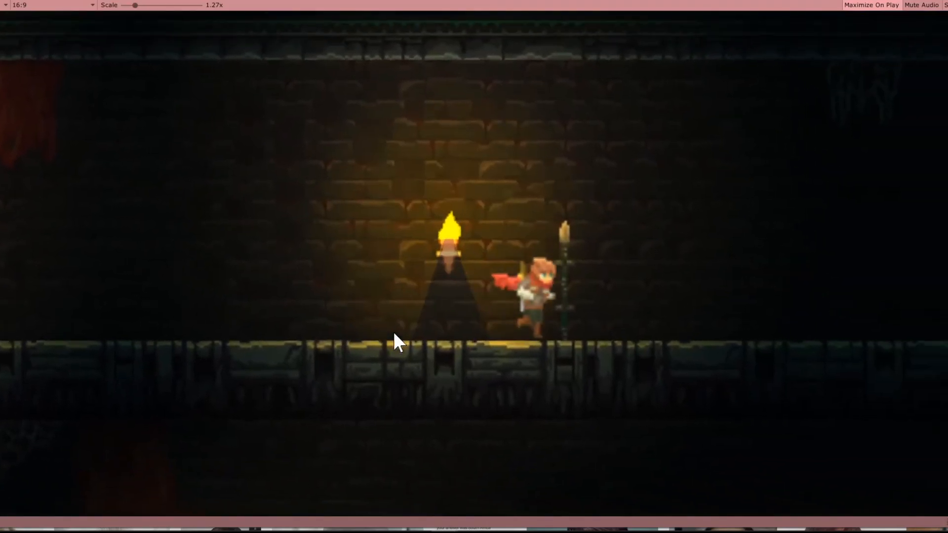
pyautogui.press('d')
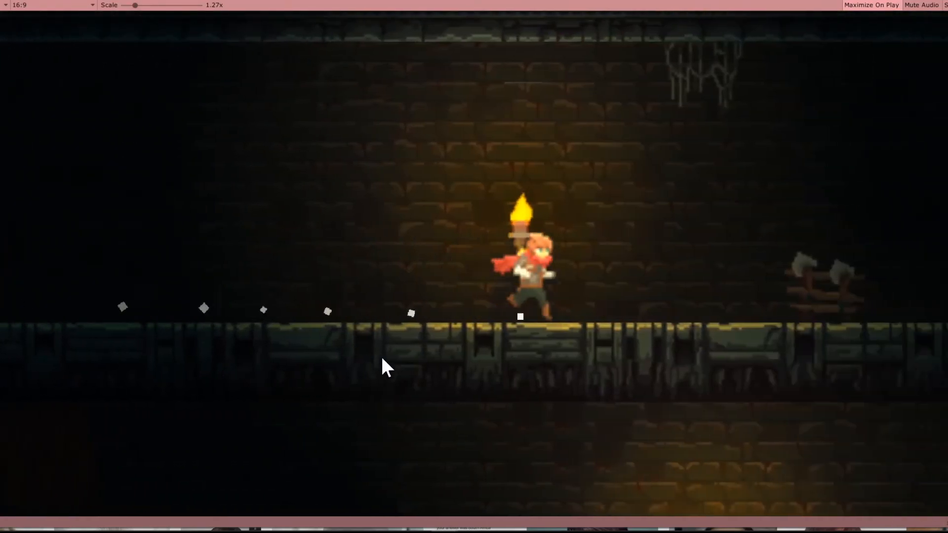
pyautogui.press('d')
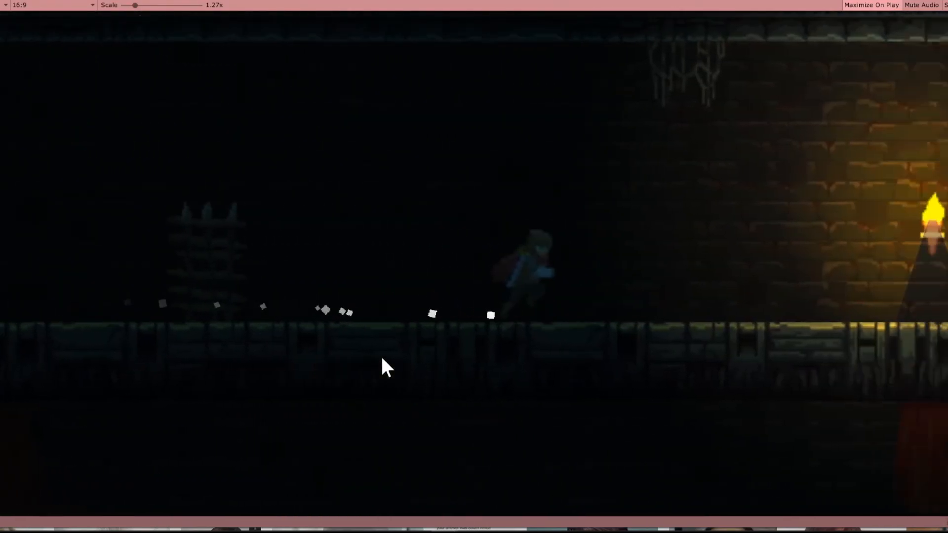
pyautogui.press('space')
pyautogui.press('space')
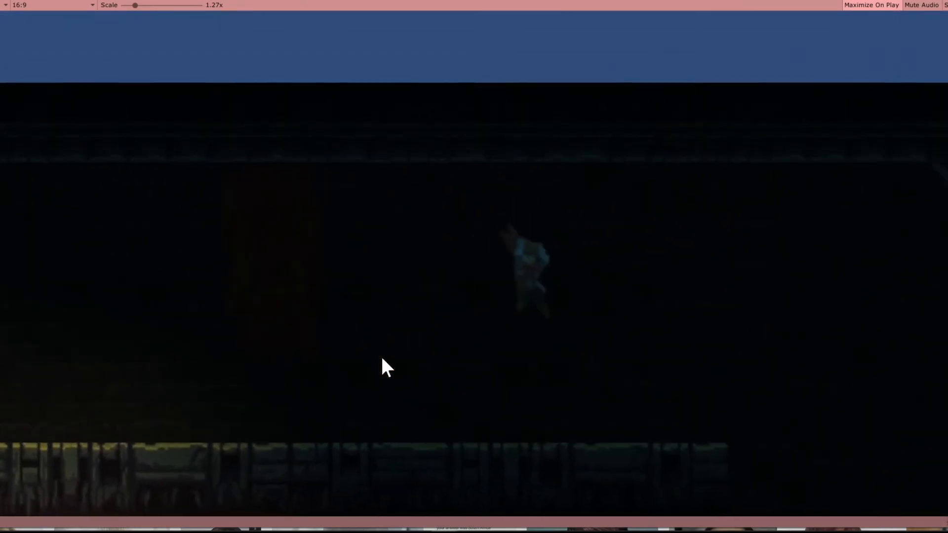
pyautogui.press('a')
pyautogui.press('a')
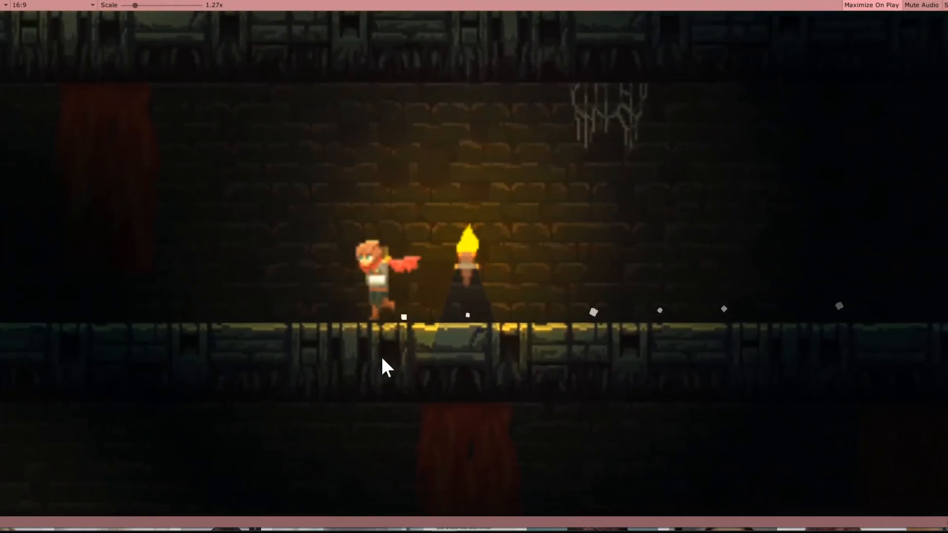
pyautogui.press('space')
pyautogui.press('space')
pyautogui.press('a')
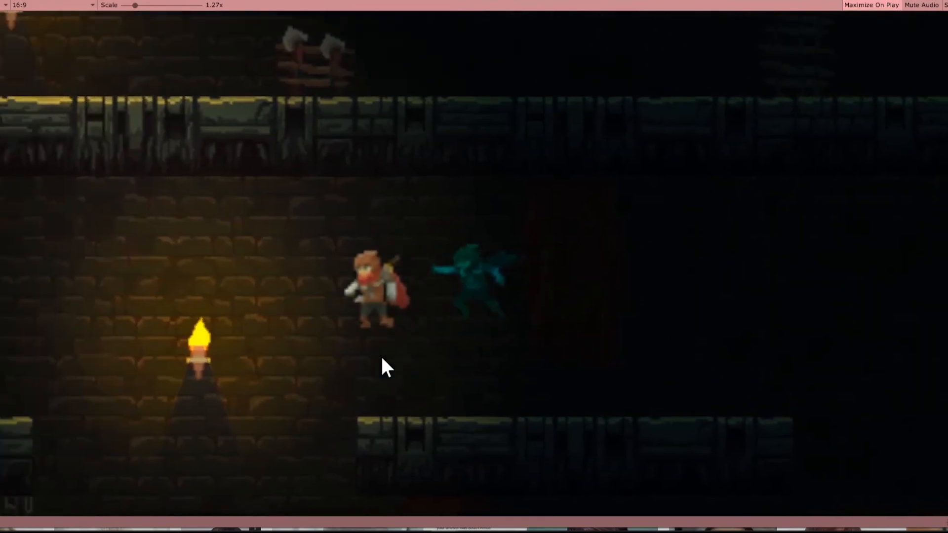
pyautogui.press('a')
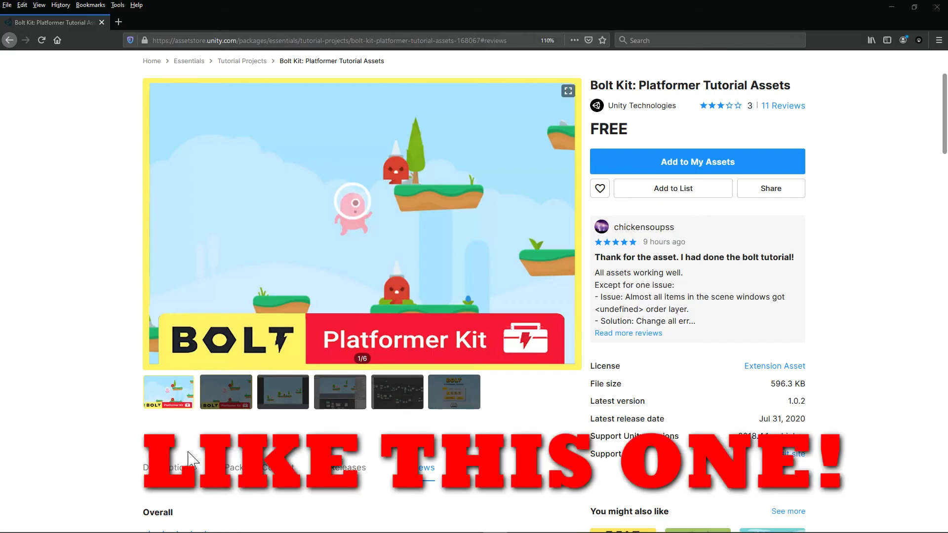
pyautogui.click(226, 403)
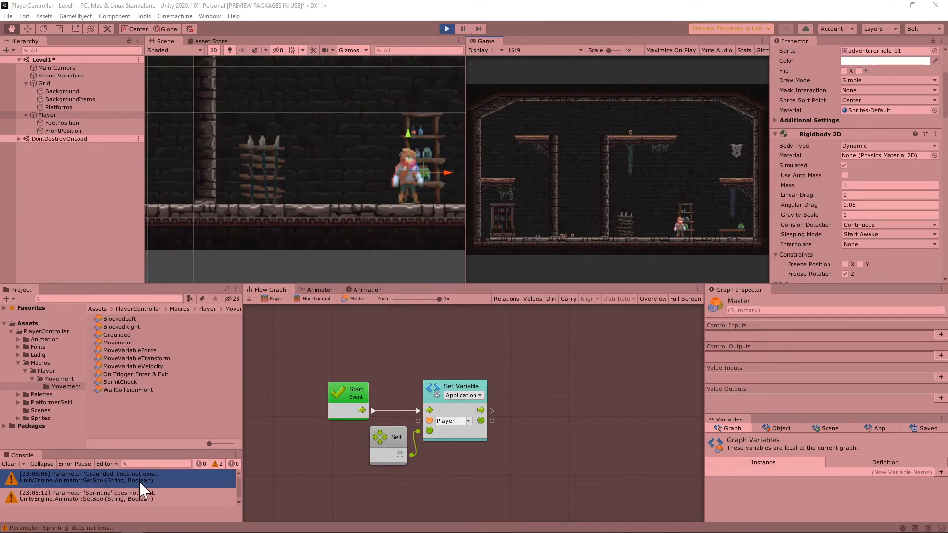
# Step: Stop the running game and show the Player's animator graph with its parameter list
pyautogui.press('w')
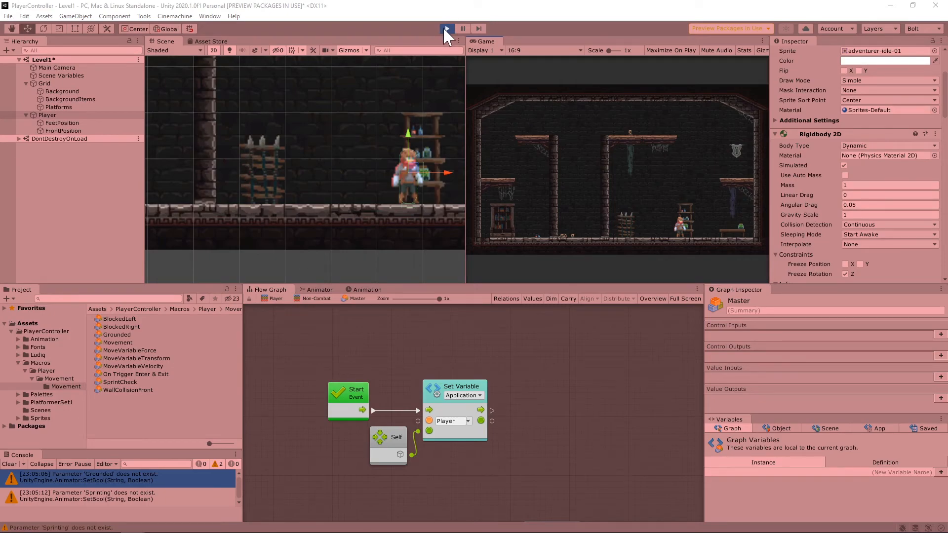
pyautogui.click(447, 28)
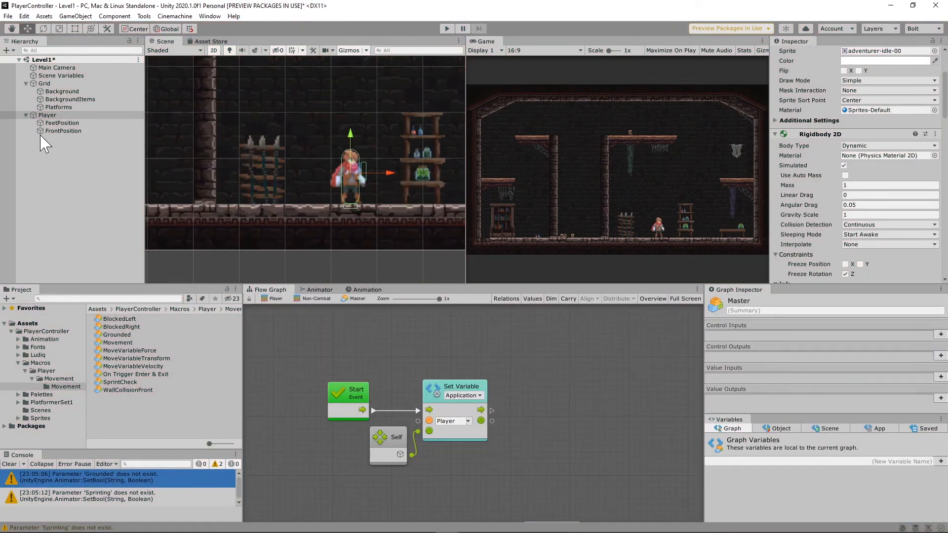
pyautogui.click(43, 116)
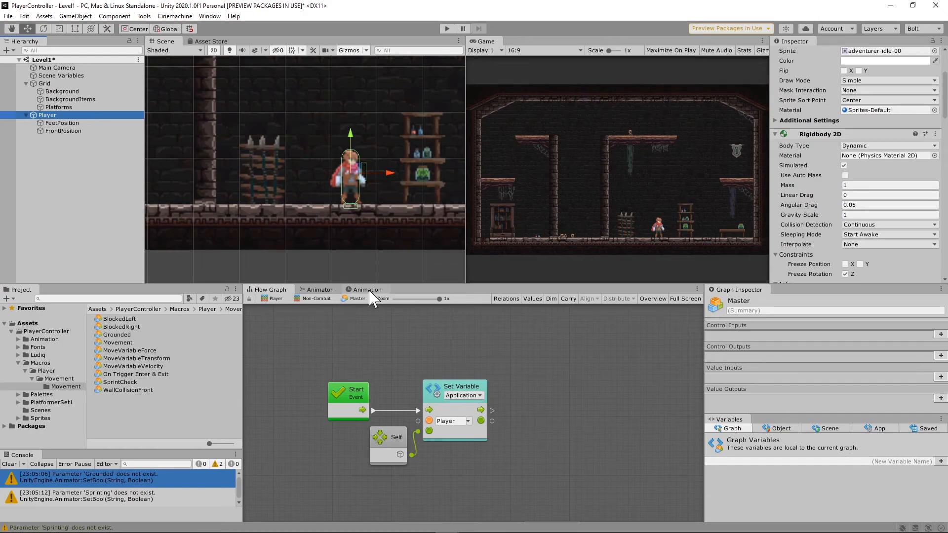
pyautogui.click(320, 290)
pyautogui.click(281, 301)
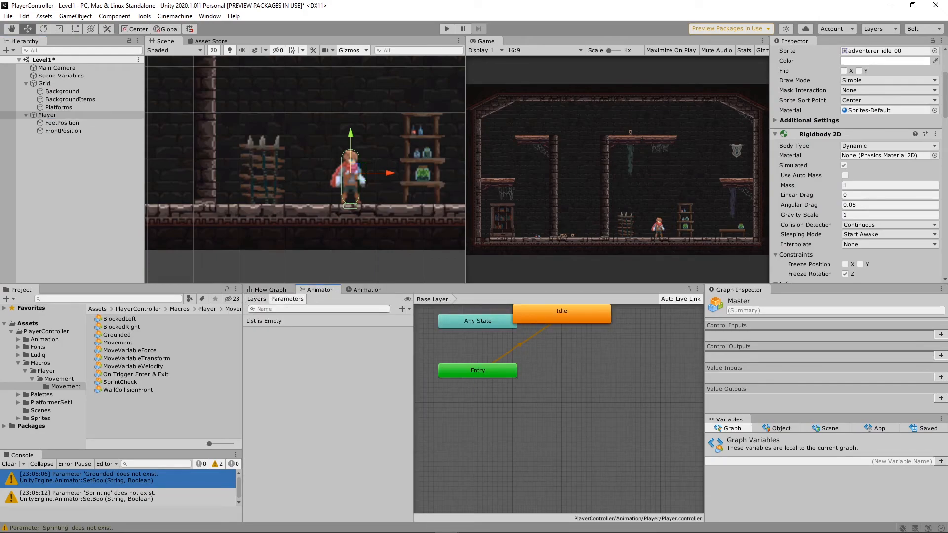
# Step: Add a Bool parameter named Grounded to the Player's animator controller
pyautogui.click(402, 310)
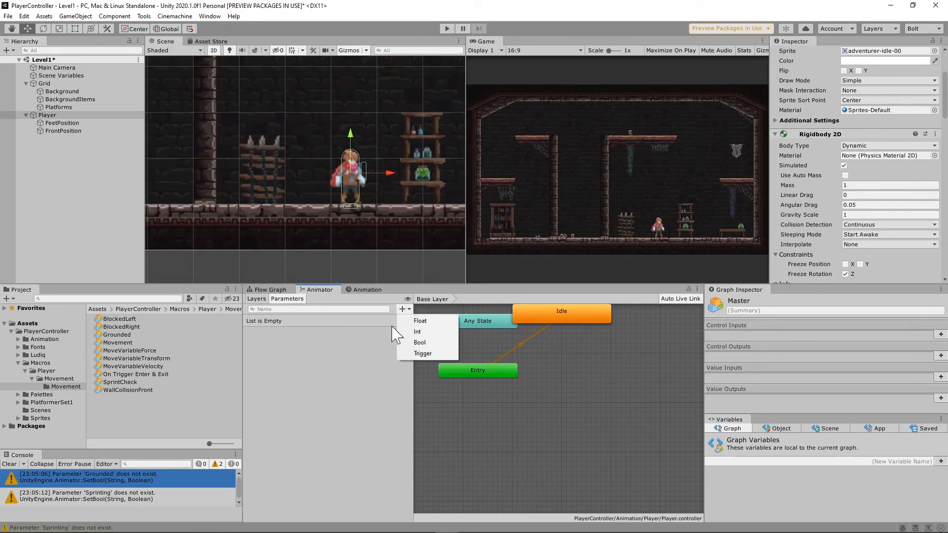
pyautogui.click(417, 342)
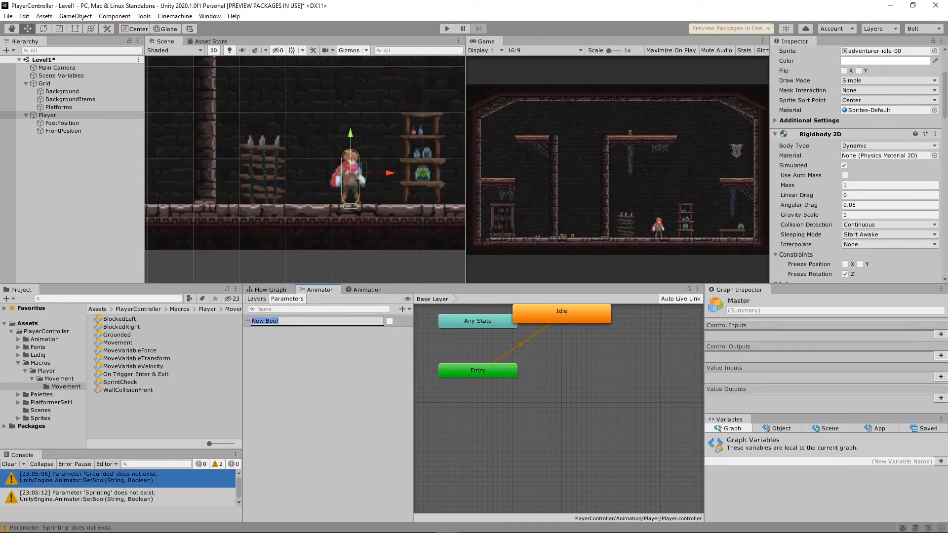
pyautogui.write('Grounded')
pyautogui.press('Return')
# Step: Add a second Bool animator parameter named Sprinting
pyautogui.click(402, 310)
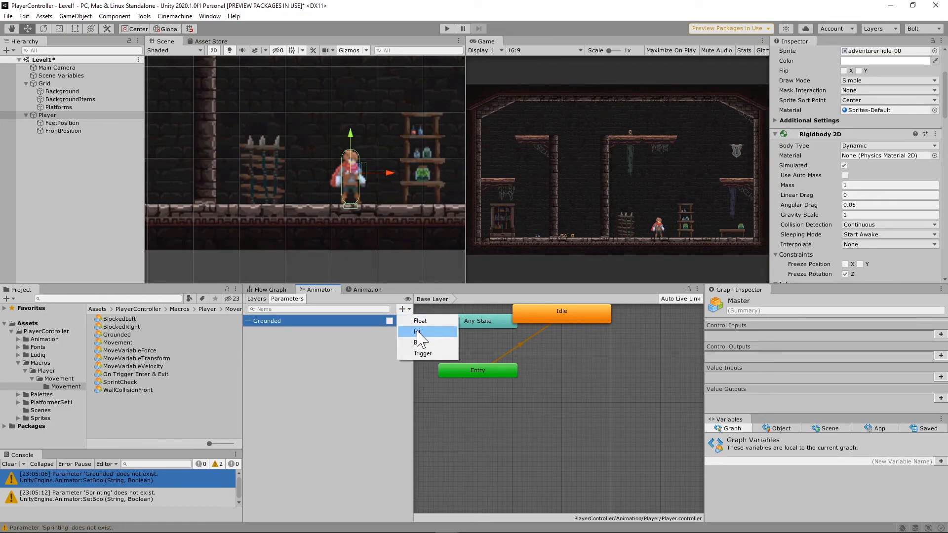
pyautogui.click(417, 342)
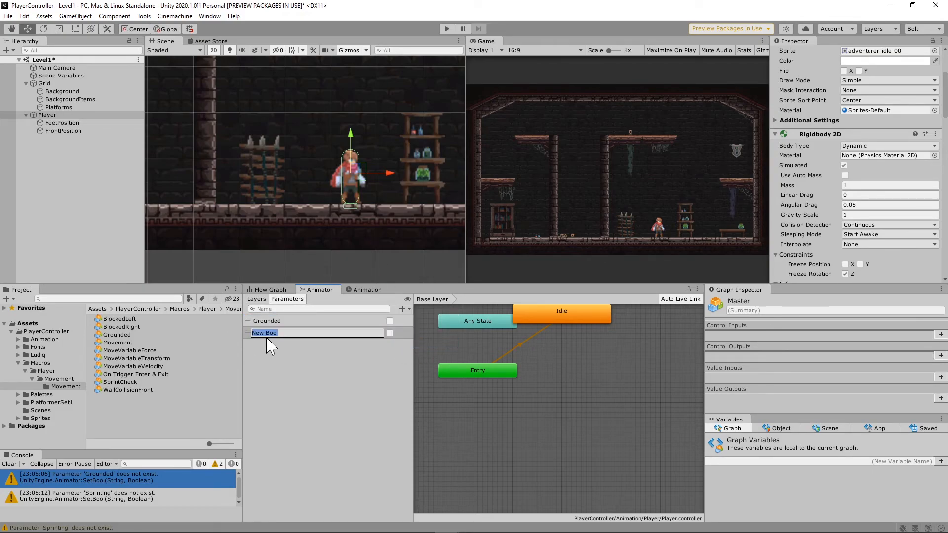
pyautogui.write('Sp')
pyautogui.press('Return')
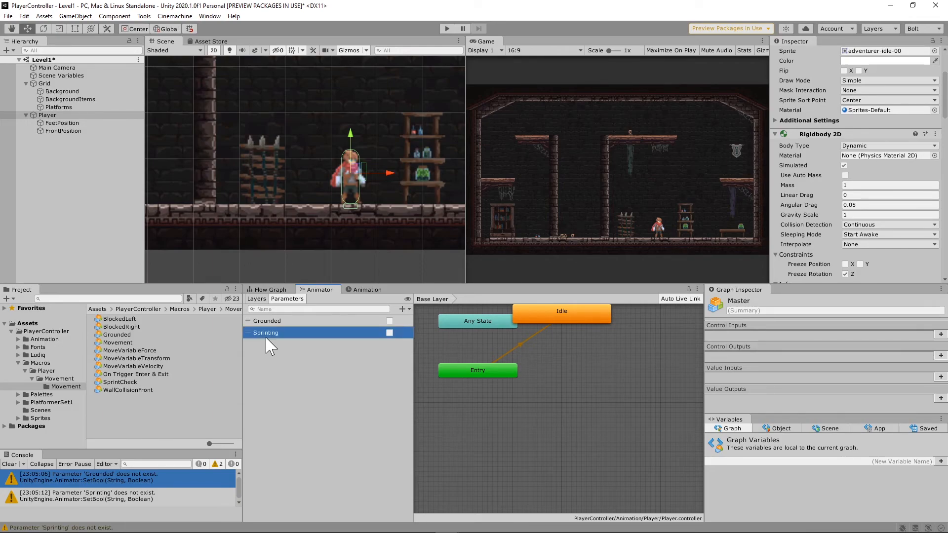
# Step: Add a third Bool animator parameter named Moving
pyautogui.click(404, 310)
pyautogui.click(421, 345)
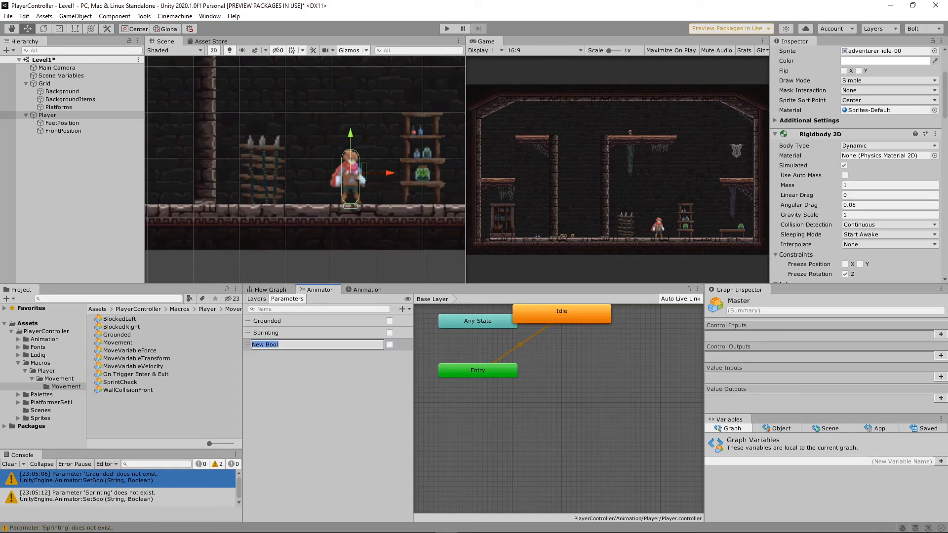
pyautogui.write('Moving')
pyautogui.press('Return')
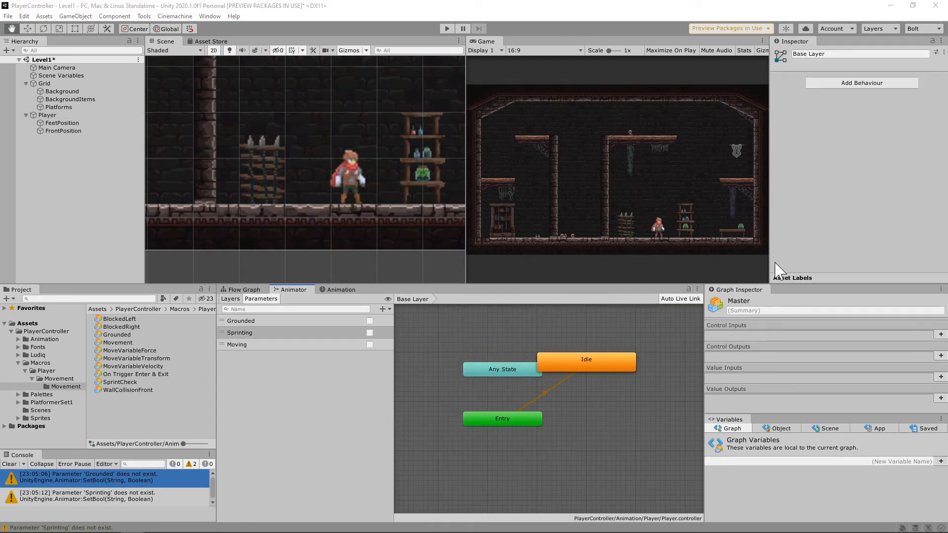
# Step: Enlarge the animator graph area and move the Idle state clear of the Any State node
pyautogui.moveTo(395, 361); pyautogui.dragTo(312, 366)
pyautogui.moveTo(705, 341); pyautogui.dragTo(874, 335)
pyautogui.moveTo(504, 364); pyautogui.dragTo(561, 398)
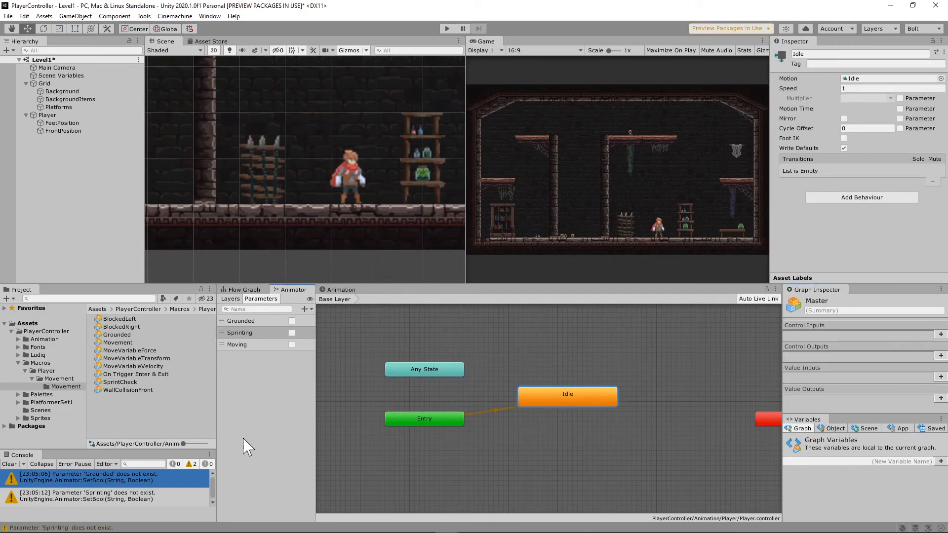
pyautogui.moveTo(542, 354); pyautogui.dragTo(478, 356, button='middle')
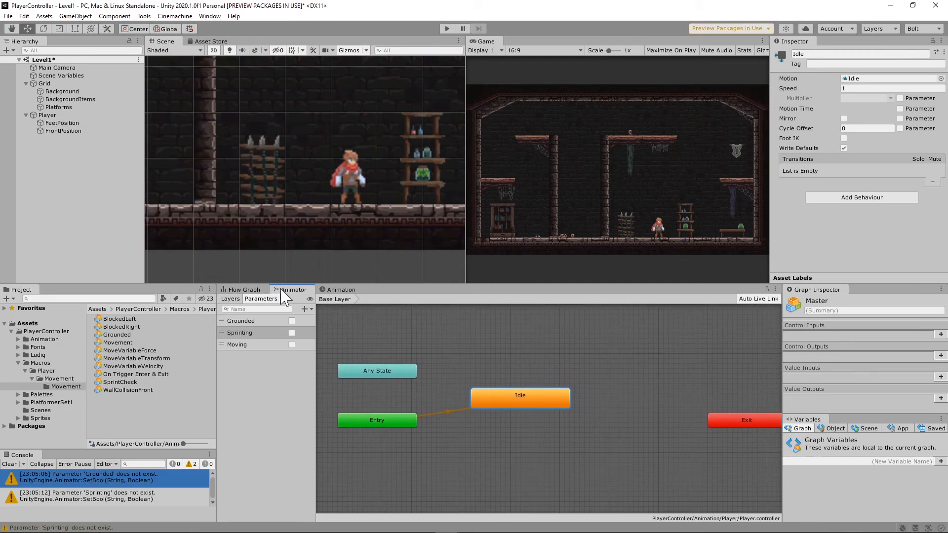
# Step: Create a sub-state machine in the Base Layer and name it RegularMode
pyautogui.rightClick(488, 327)
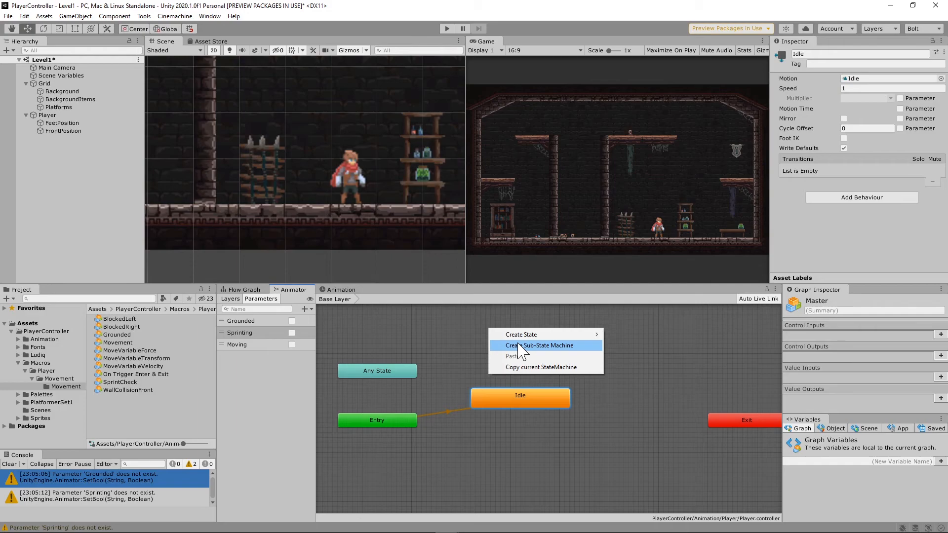
pyautogui.click(518, 345)
pyautogui.click(820, 54)
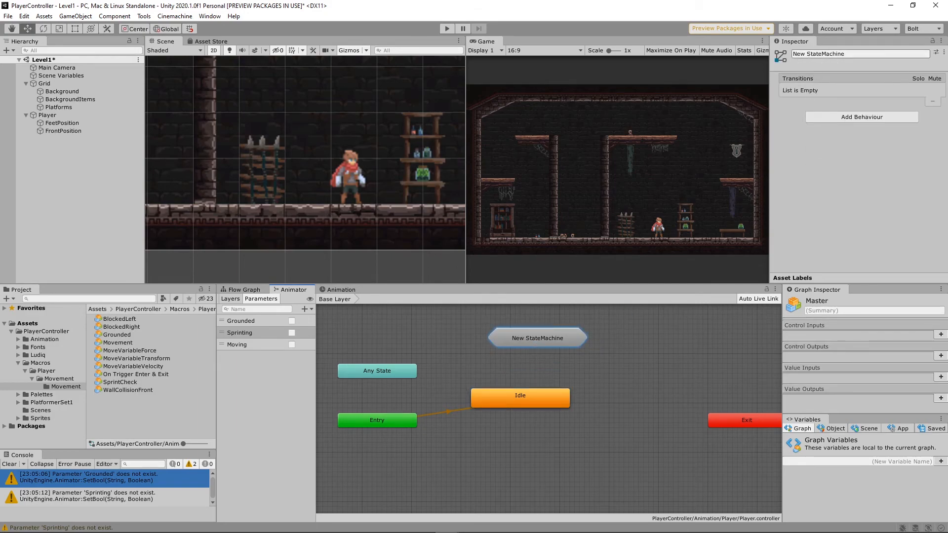
pyautogui.write('RegularMode')
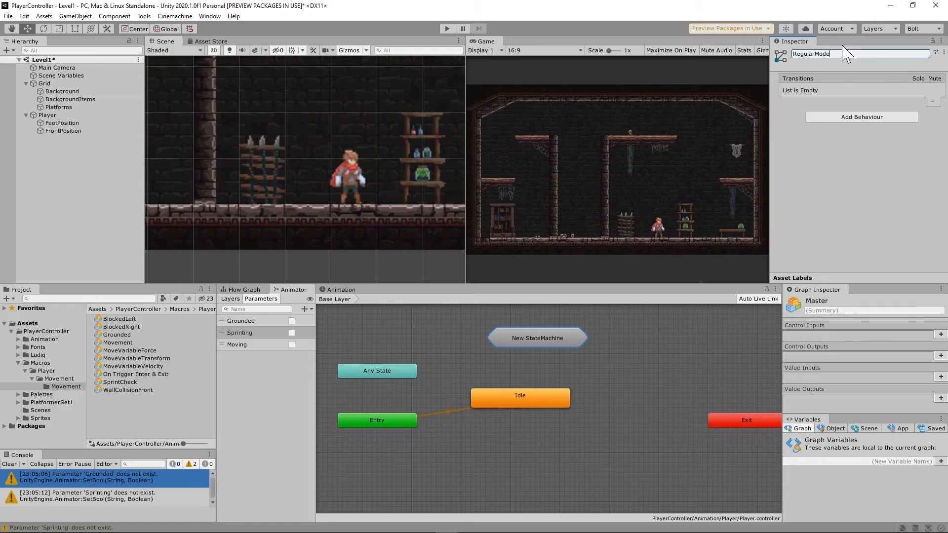
# Step: Move the Idle state into RegularMode and reposition it above the other nodes inside that sub-state machine
pyautogui.moveTo(560, 402); pyautogui.dragTo(541, 333)
pyautogui.doubleClick(510, 336)
pyautogui.moveTo(405, 378); pyautogui.dragTo(523, 341)
# Step: Create a sub-state machine named Walk & Run inside RegularMode
pyautogui.rightClick(518, 374)
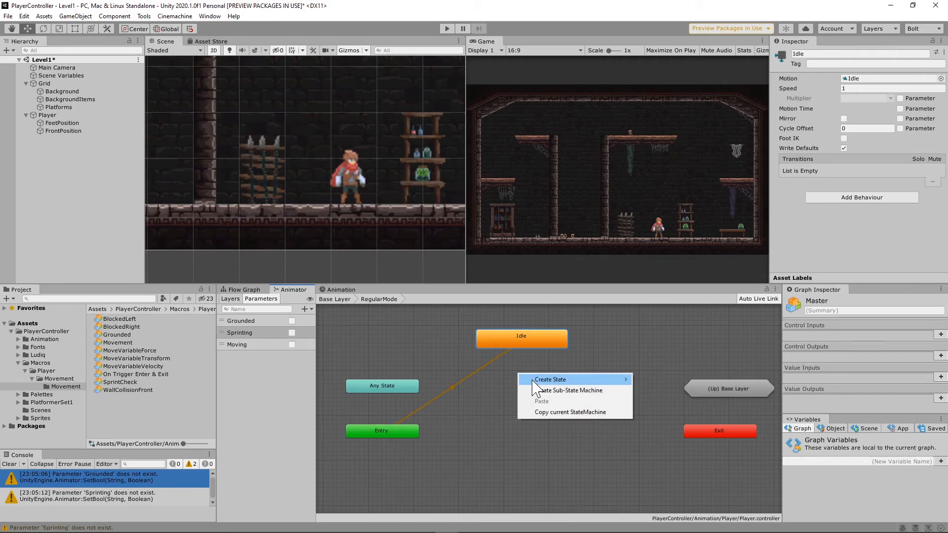
pyautogui.click(552, 390)
pyautogui.click(570, 382)
pyautogui.click(839, 54)
pyautogui.write('Walk & Run')
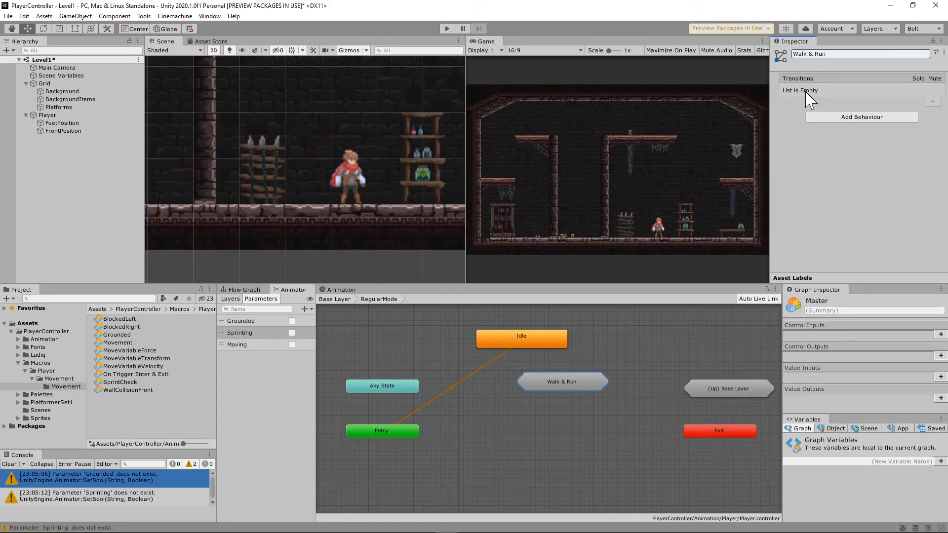
# Step: Rearrange the RegularMode nodes, shifting Base Layer and Exit outward and spacing Idle and Walk & Run apart
pyautogui.moveTo(582, 380); pyautogui.dragTo(636, 360)
pyautogui.moveTo(716, 349); pyautogui.dragTo(753, 439)
pyautogui.moveTo(726, 430); pyautogui.dragTo(784, 430)
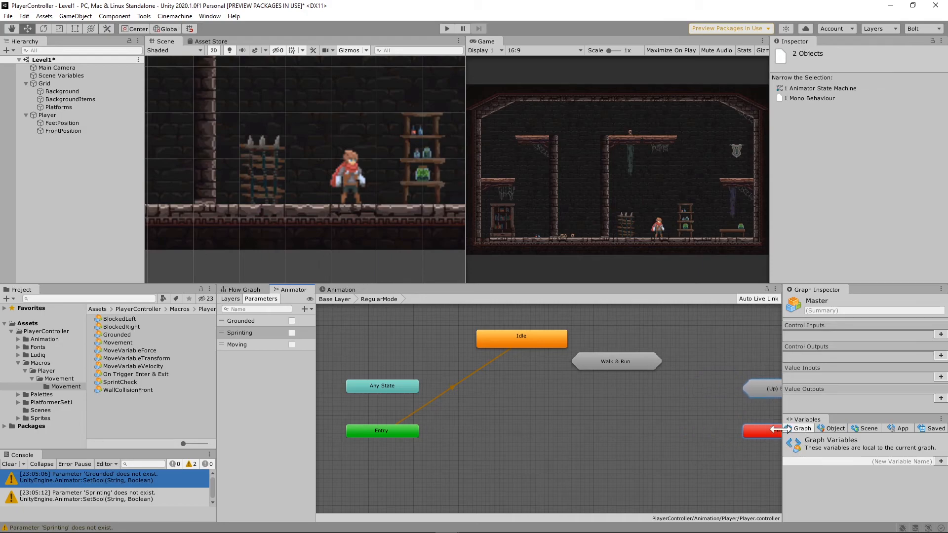
pyautogui.moveTo(643, 366); pyautogui.dragTo(701, 394)
pyautogui.moveTo(508, 341); pyautogui.dragTo(524, 423)
pyautogui.moveTo(652, 381); pyautogui.dragTo(643, 416)
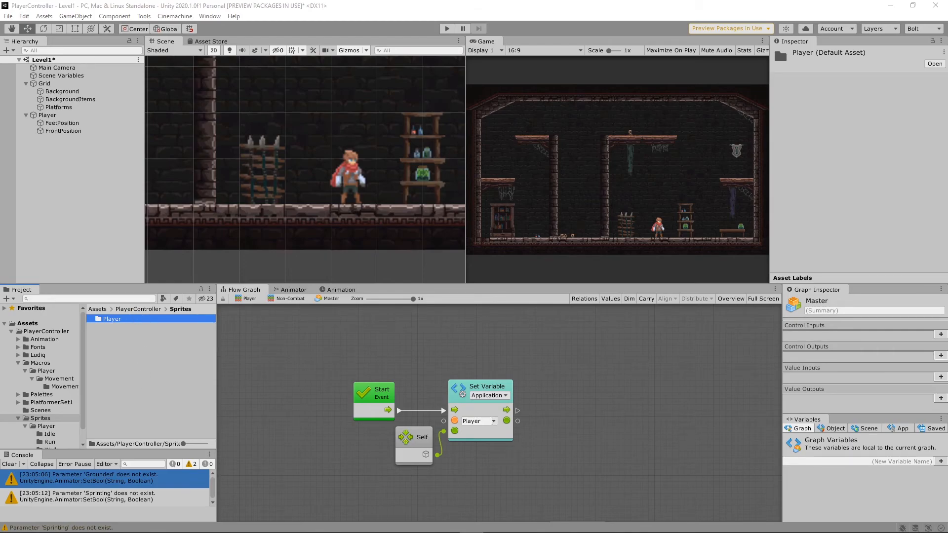
# Step: Set the Walk folder's adventurer texture to 25 pixels per unit and apply the import settings
pyautogui.doubleClick(100, 319)
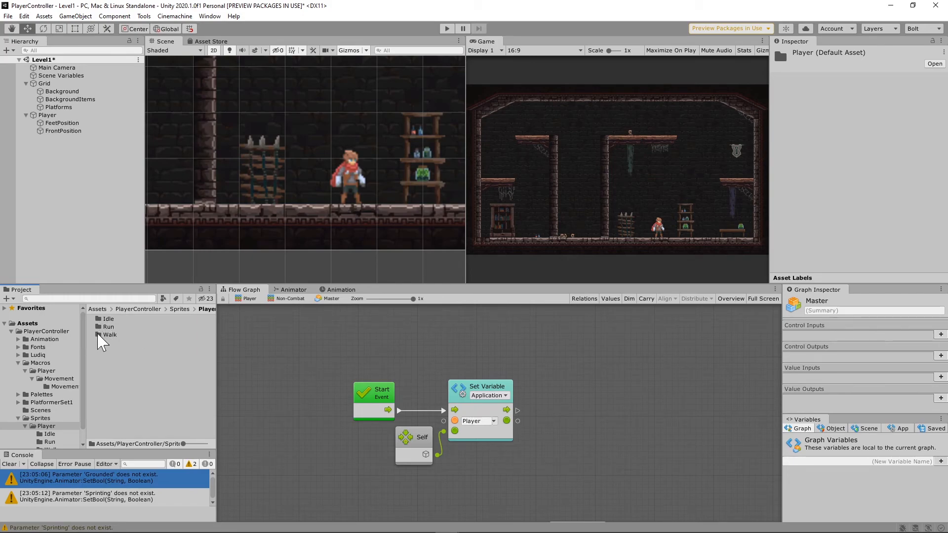
pyautogui.doubleClick(104, 334)
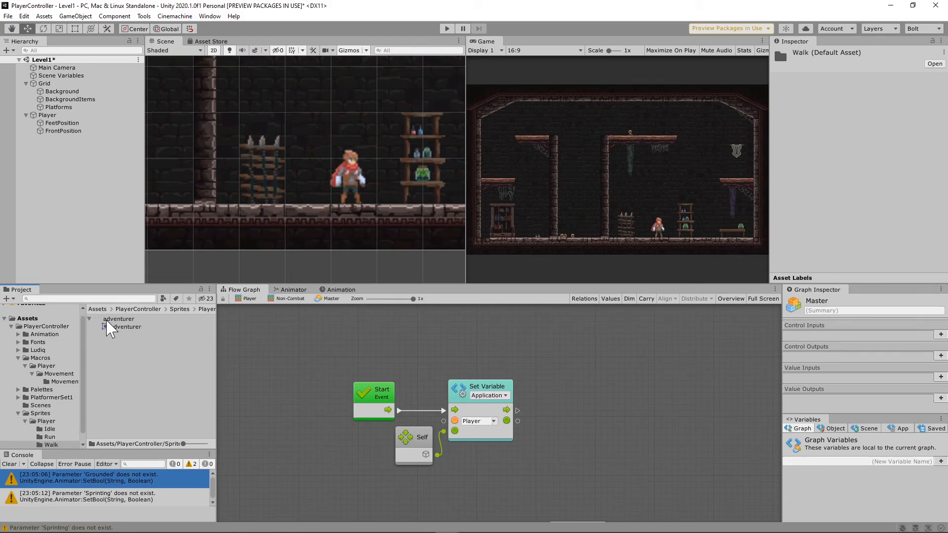
pyautogui.click(105, 319)
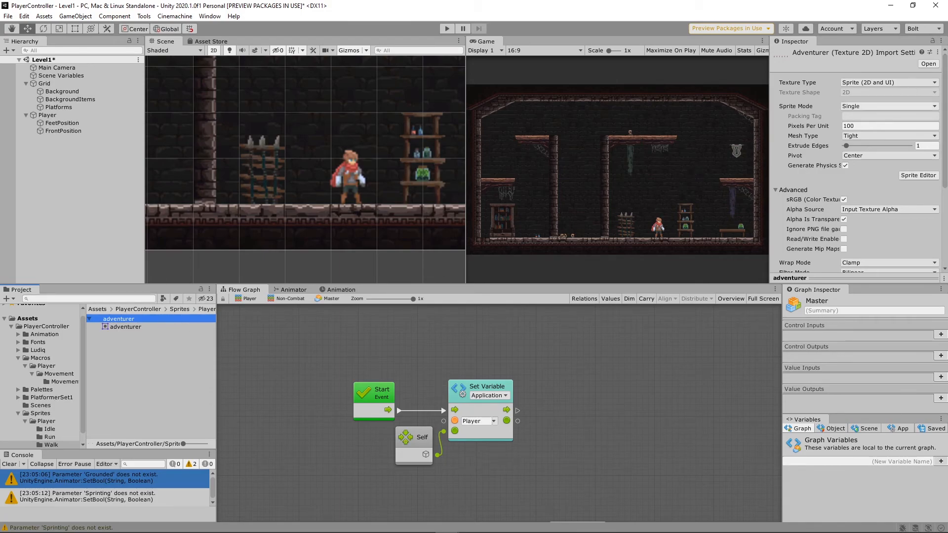
pyautogui.click(856, 126)
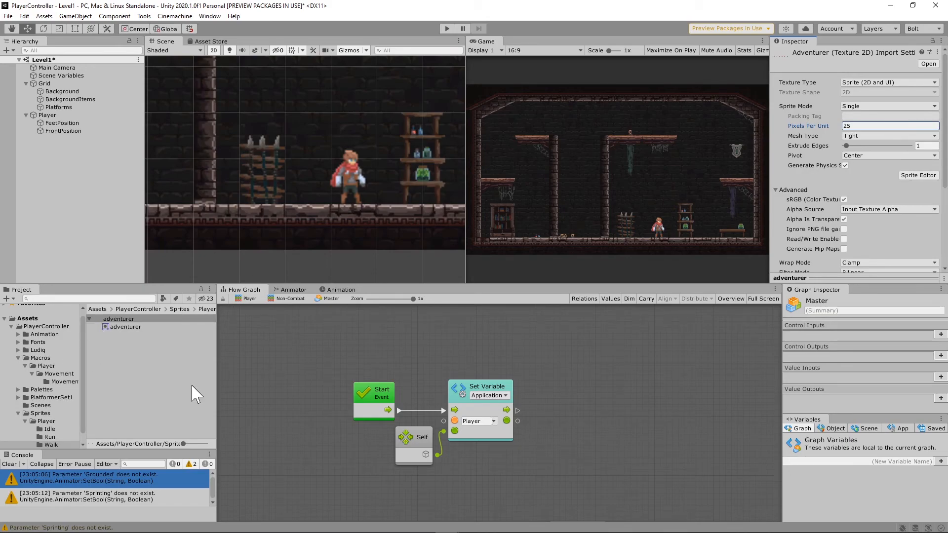
pyautogui.click(212, 328)
pyautogui.click(472, 291)
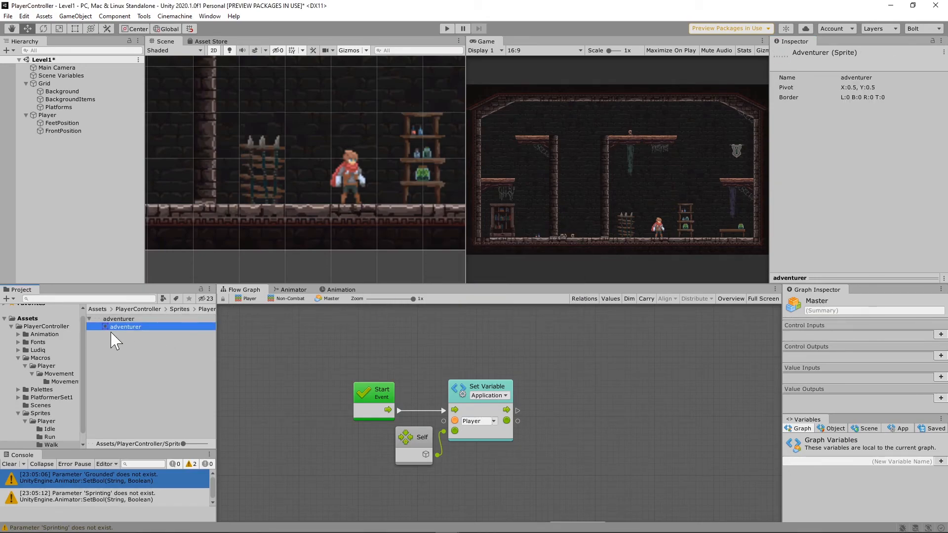
pyautogui.click(89, 320)
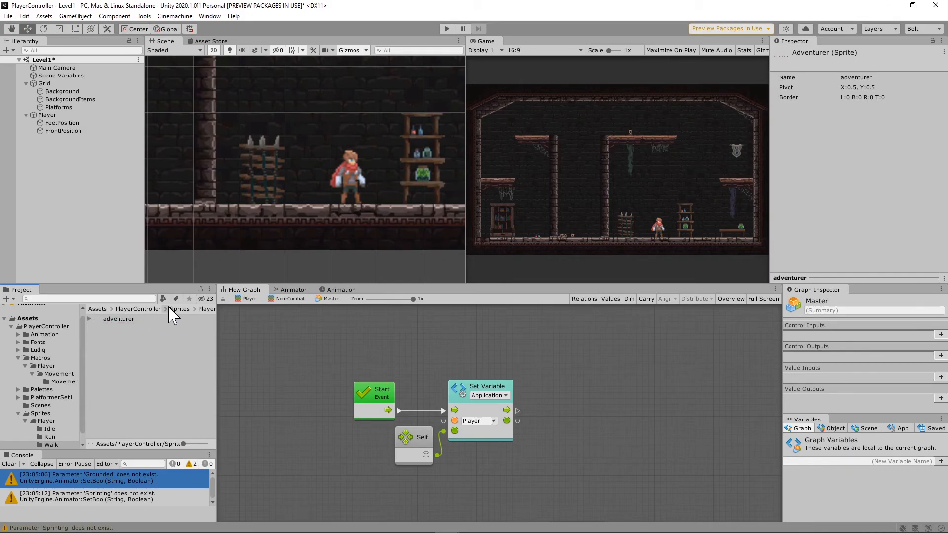
# Step: Set all six adventurer-run textures in the player's Run folder to 25 pixels per unit and apply the import settings
pyautogui.click(180, 309)
pyautogui.doubleClick(101, 319)
pyautogui.doubleClick(107, 327)
pyautogui.click(111, 319)
pyautogui.keyDown('shift'); pyautogui.click(120, 359); pyautogui.keyUp('shift')
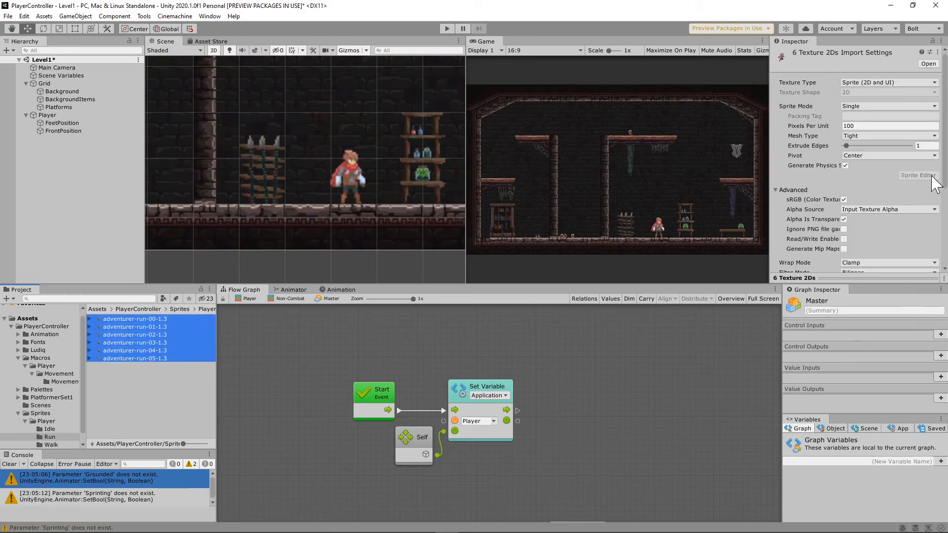
pyautogui.click(866, 136)
pyautogui.click(868, 127)
pyautogui.click(868, 127)
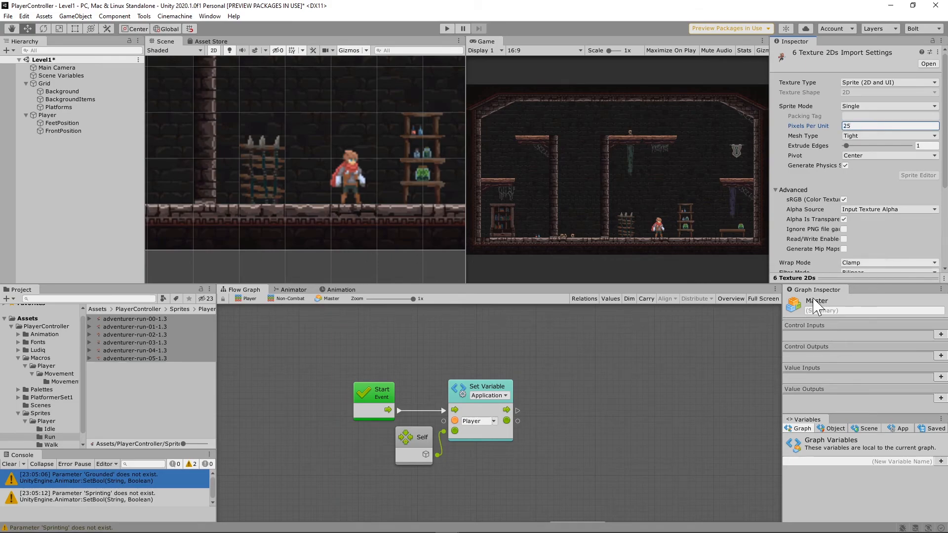
pyautogui.click(104, 327)
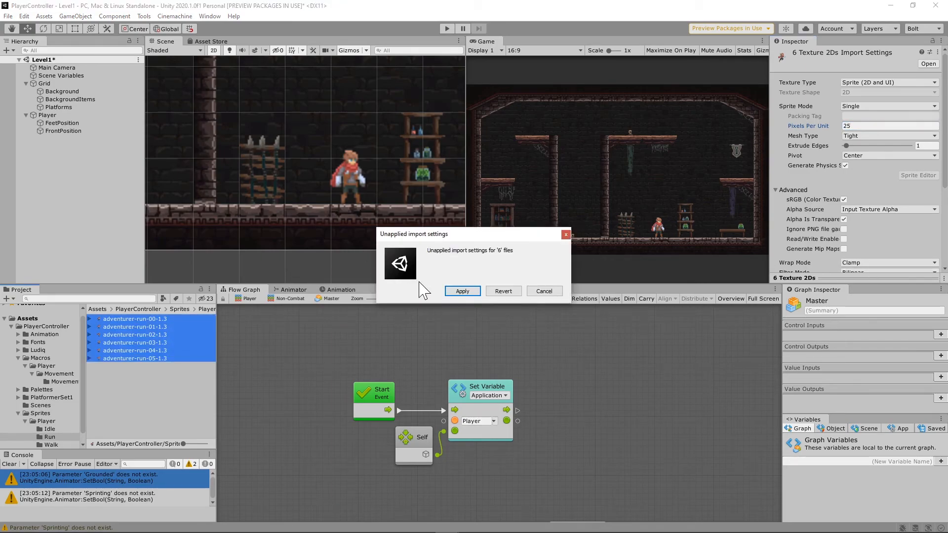
pyautogui.click(464, 292)
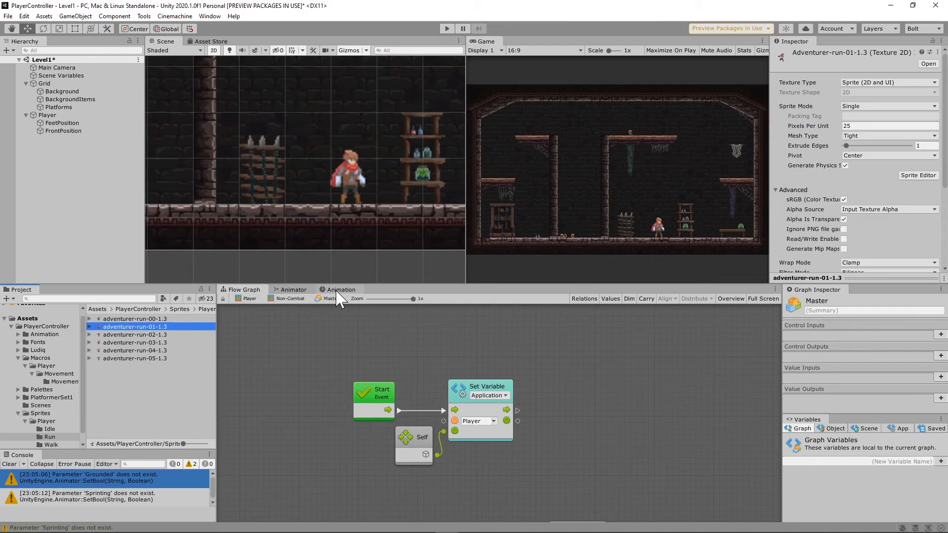
# Step: Check the import settings of the first adventurer-run texture in the Run folder
pyautogui.click(186, 308)
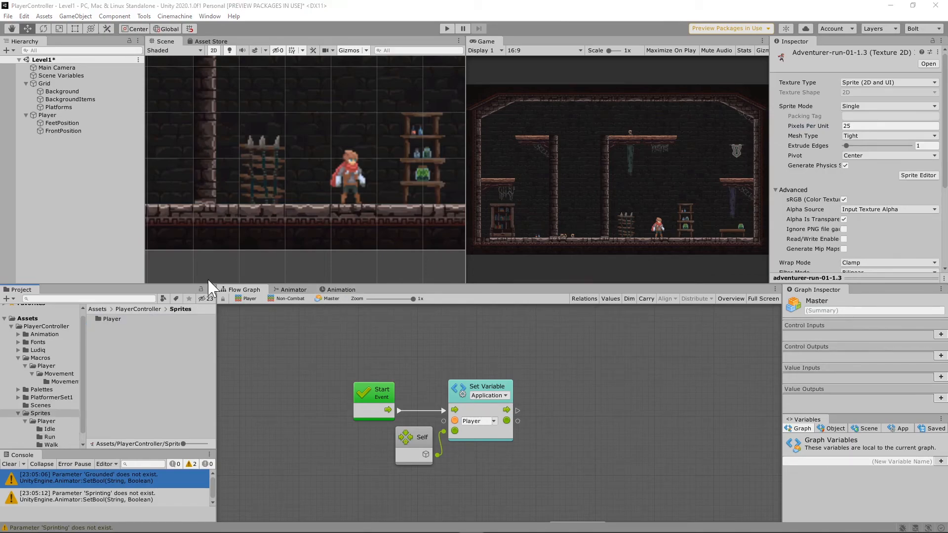
pyautogui.doubleClick(103, 321)
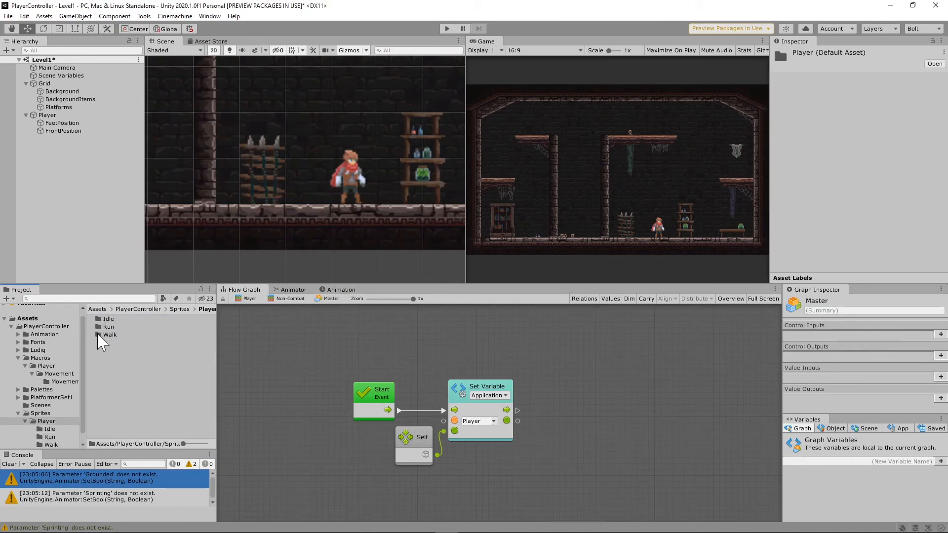
pyautogui.doubleClick(99, 327)
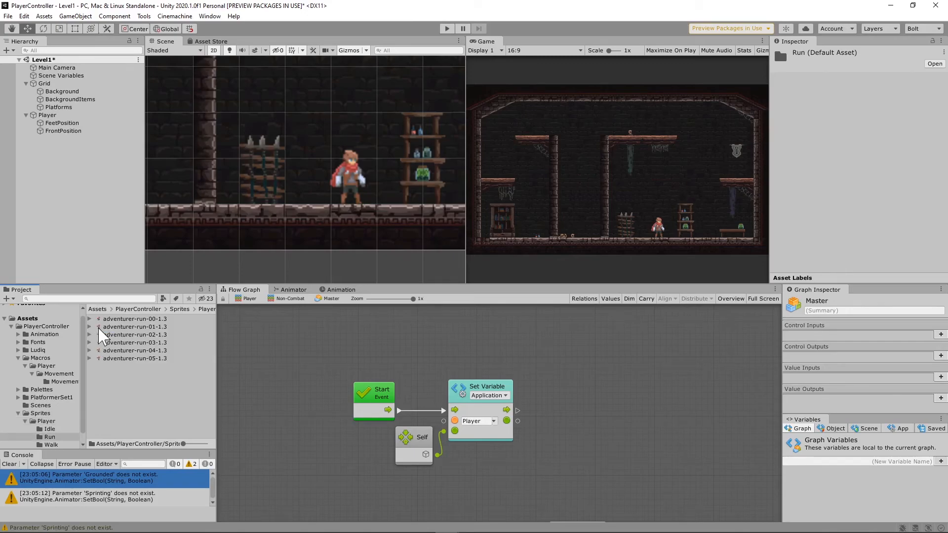
pyautogui.click(181, 301)
pyautogui.click(149, 316)
# Step: Set the Walk folder's adventurer texture to Multiple sprite mode, apply it and bring it up in the Sprite Editor
pyautogui.click(181, 311)
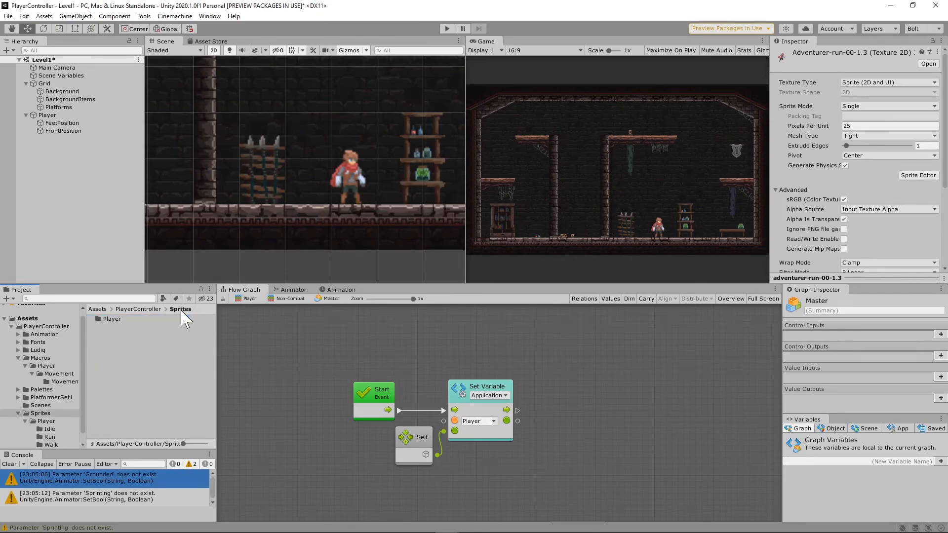
pyautogui.doubleClick(105, 319)
pyautogui.doubleClick(98, 335)
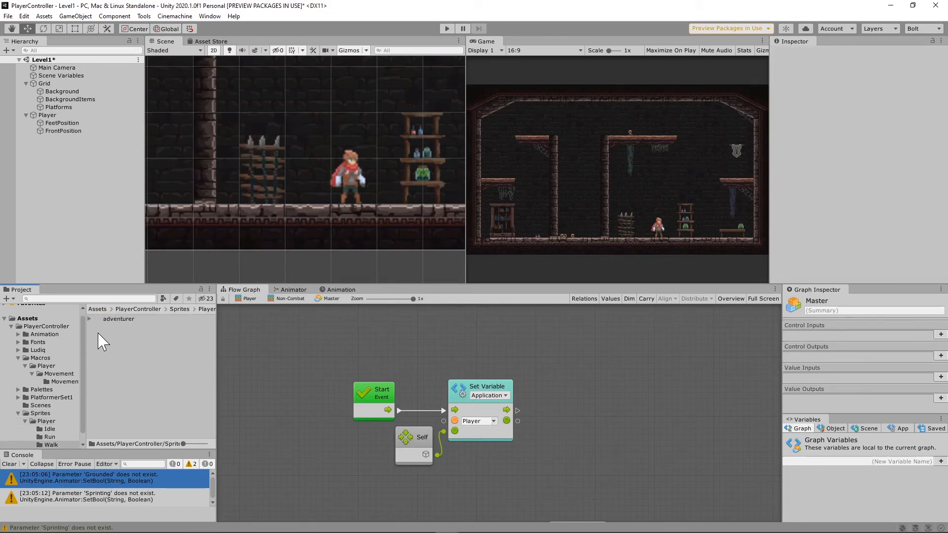
pyautogui.click(107, 319)
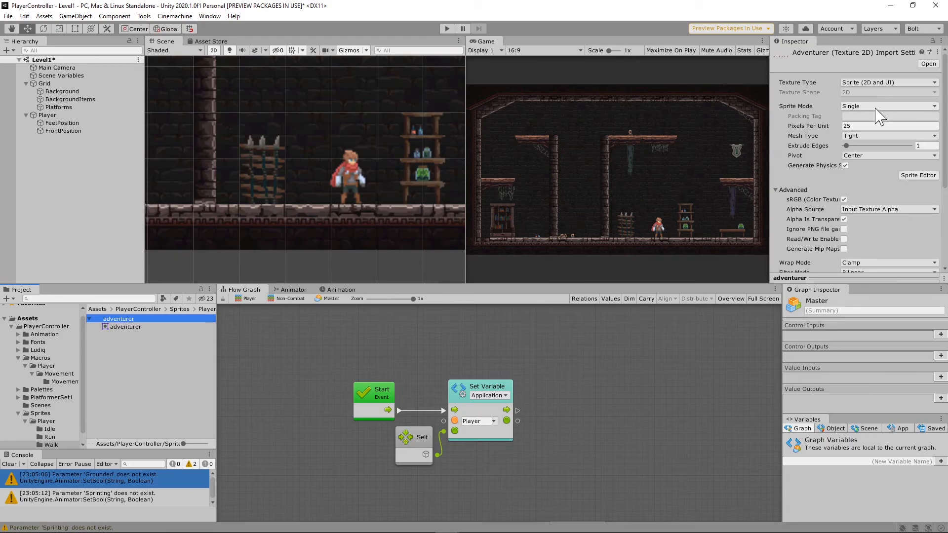
pyautogui.click(876, 108)
pyautogui.click(868, 129)
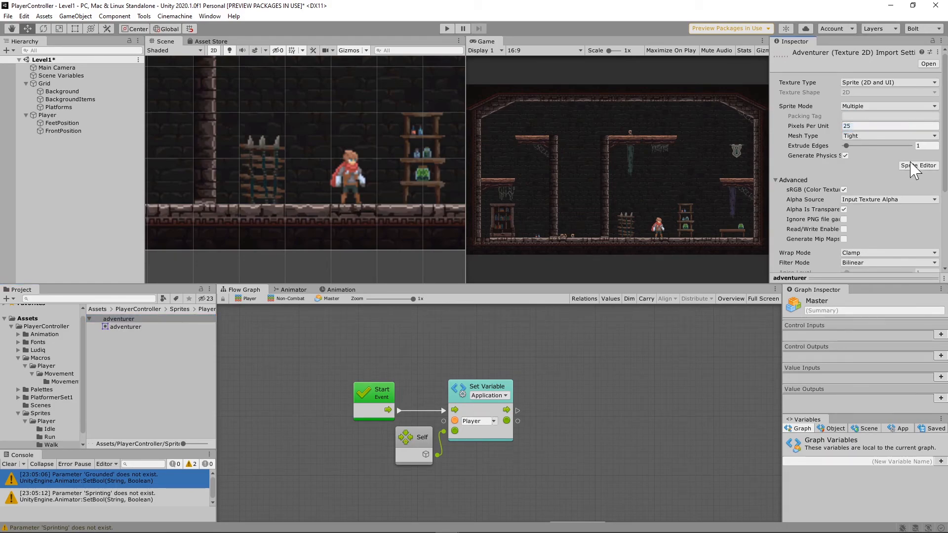
pyautogui.click(912, 167)
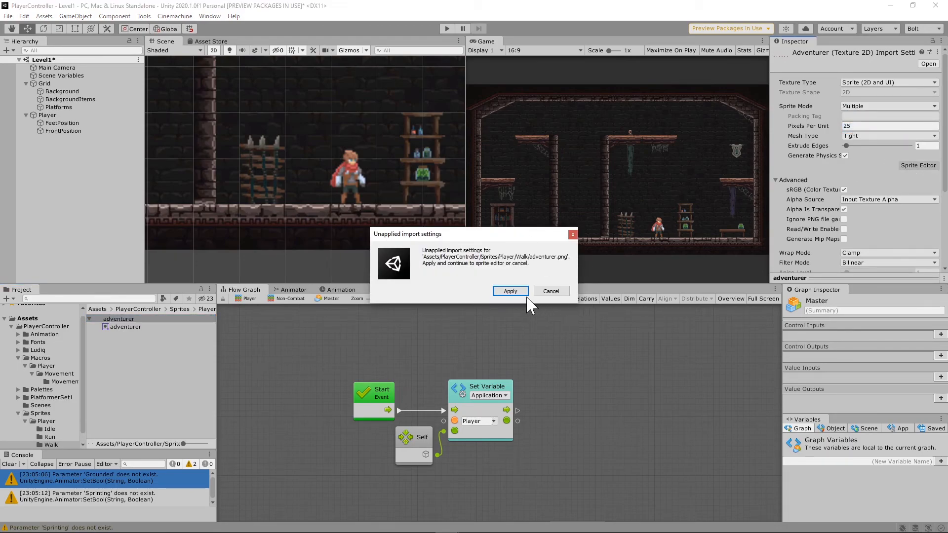
pyautogui.click(517, 290)
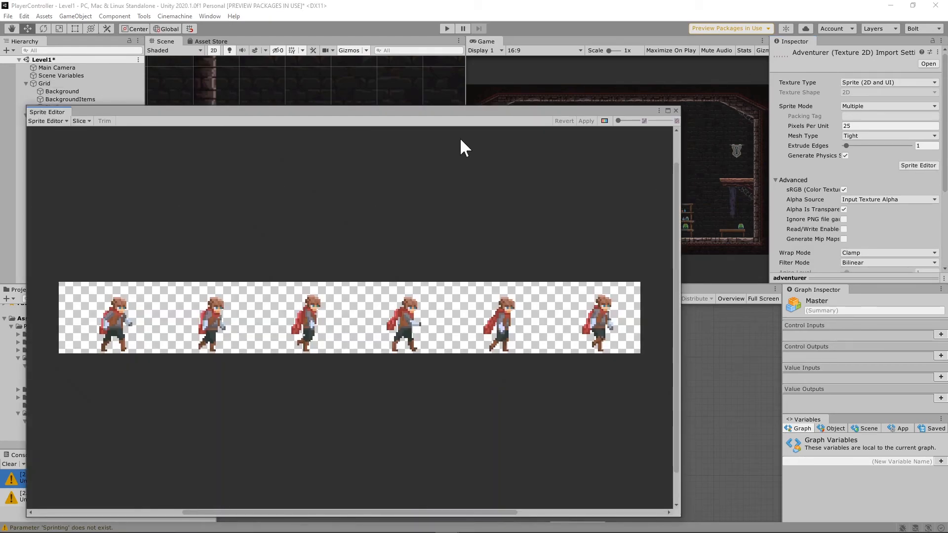
pyautogui.moveTo(344, 113); pyautogui.dragTo(454, 78)
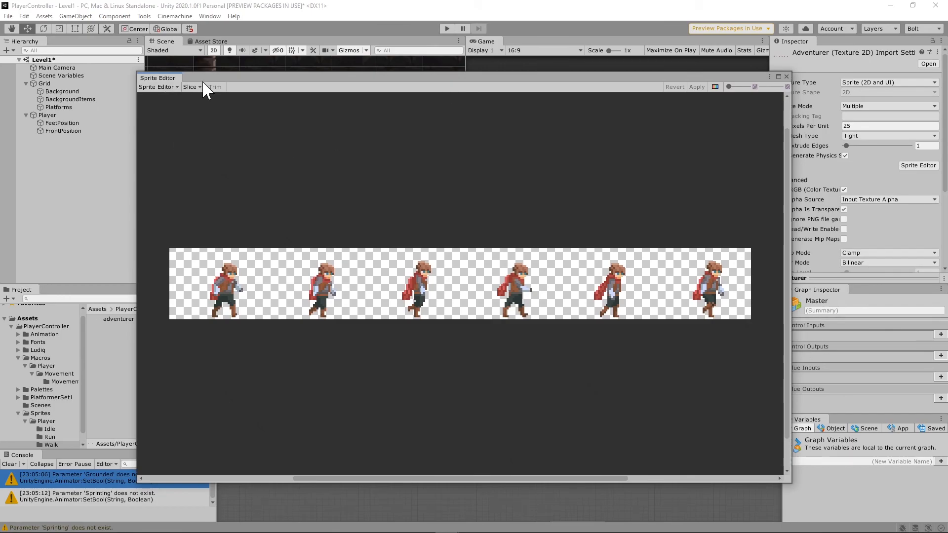
# Step: Switch to the browser and look up the sprite dimension on the Animated Pixel Adventurer asset page
pyautogui.click(44, 522)
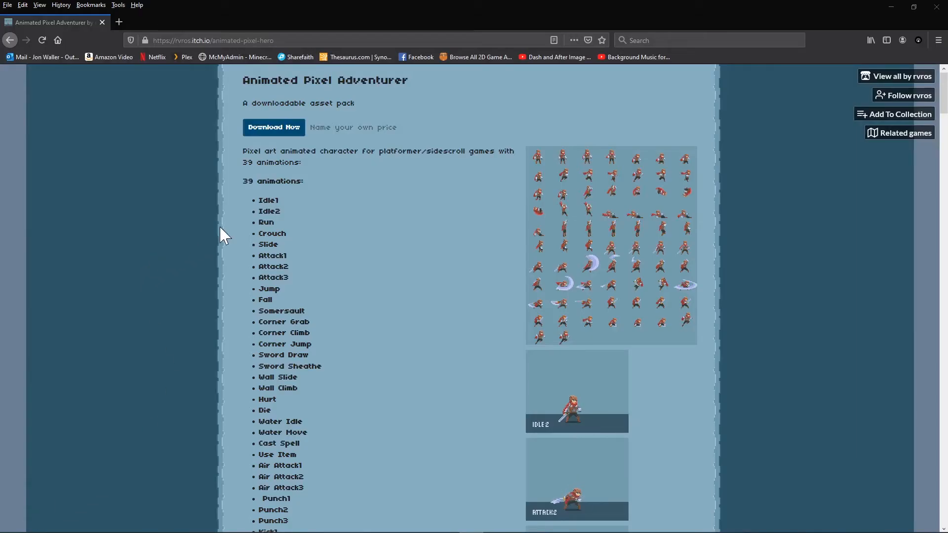
pyautogui.scroll(-4, 380, 356)
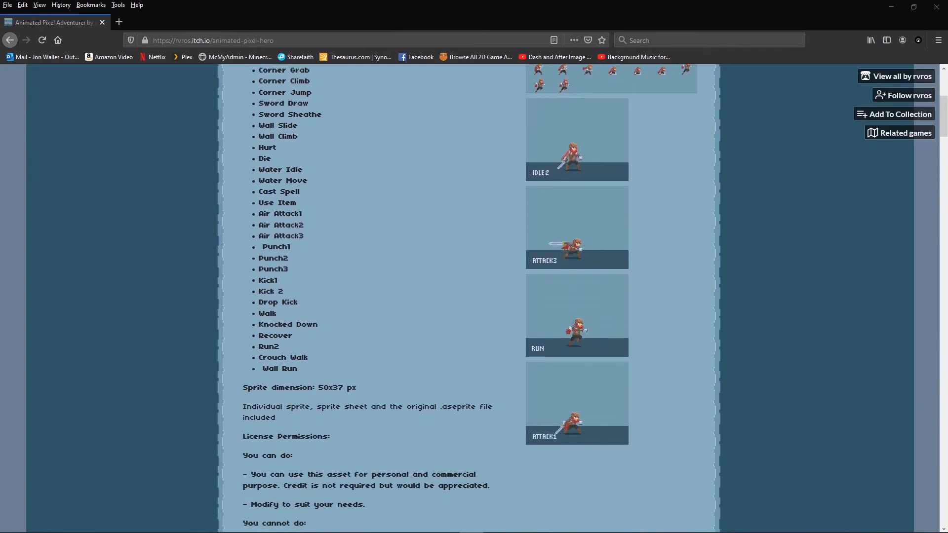
pyautogui.moveTo(318, 387); pyautogui.dragTo(356, 388)
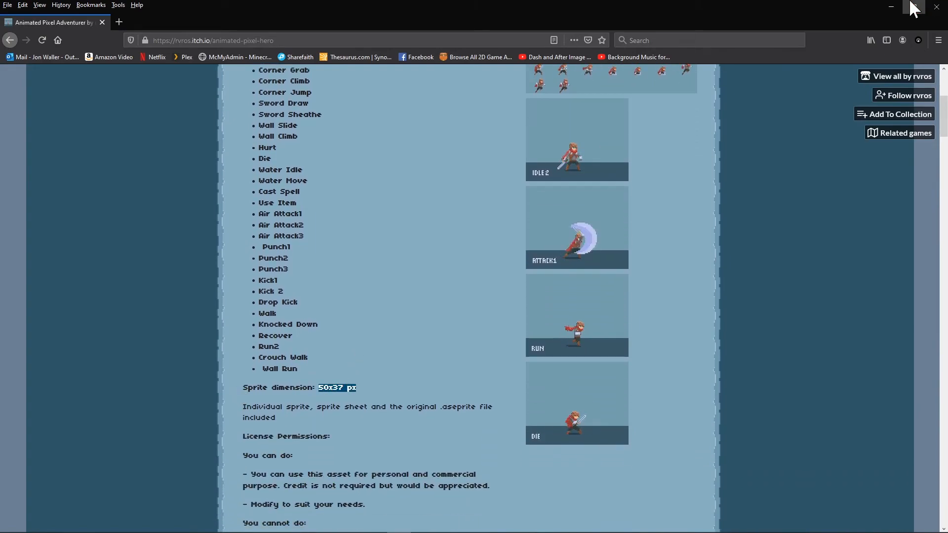
pyautogui.click(891, 7)
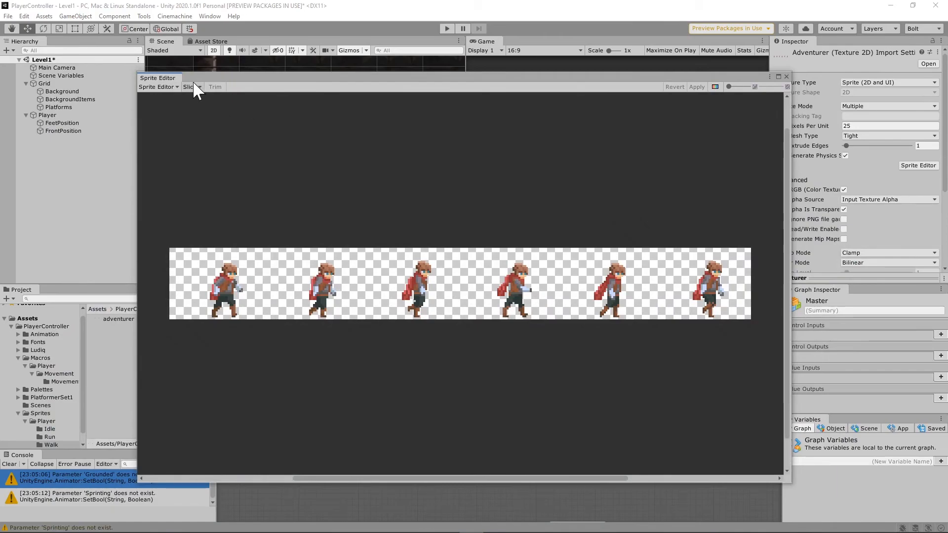
# Step: Slice the walk sheet by grid cell size at 50 by 37 pixels, apply the slicing and select the resulting sprites
pyautogui.click(194, 88)
pyautogui.click(286, 97)
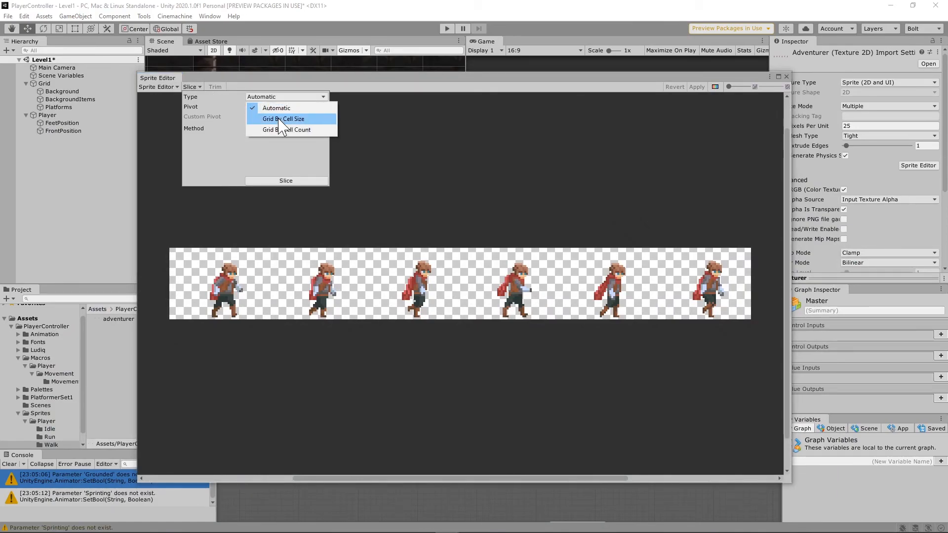
pyautogui.click(282, 119)
pyautogui.click(267, 107)
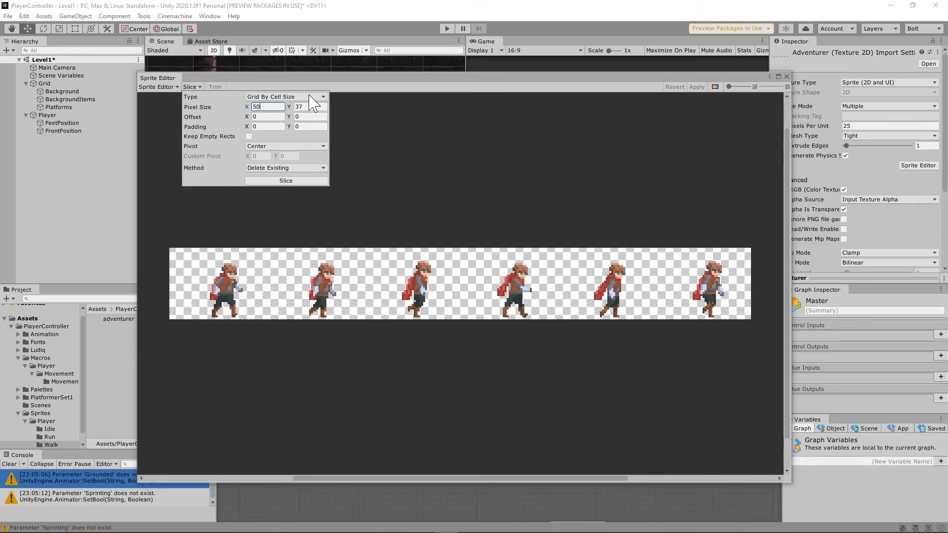
pyautogui.click(276, 180)
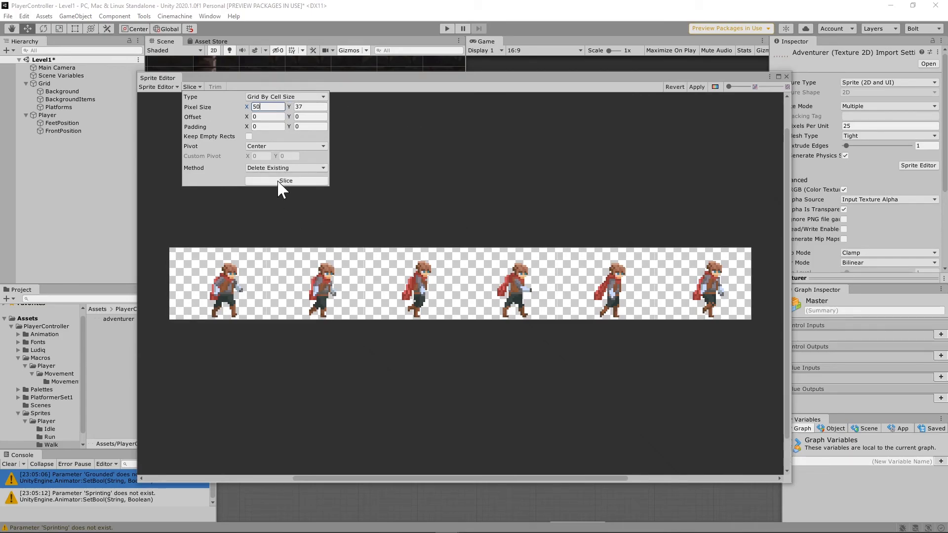
pyautogui.click(696, 87)
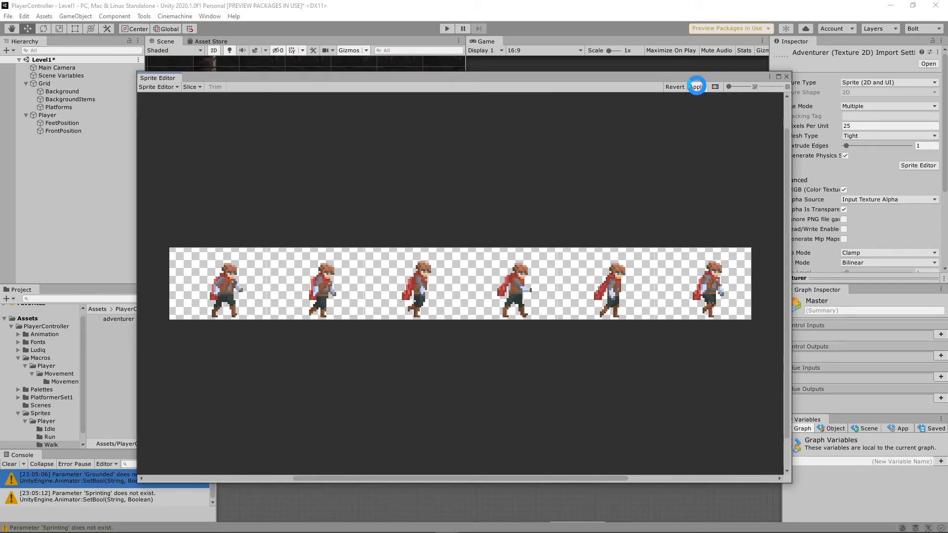
pyautogui.click(786, 77)
pyautogui.click(124, 327)
pyautogui.keyDown('shift'); pyautogui.click(128, 367); pyautogui.keyUp('shift')
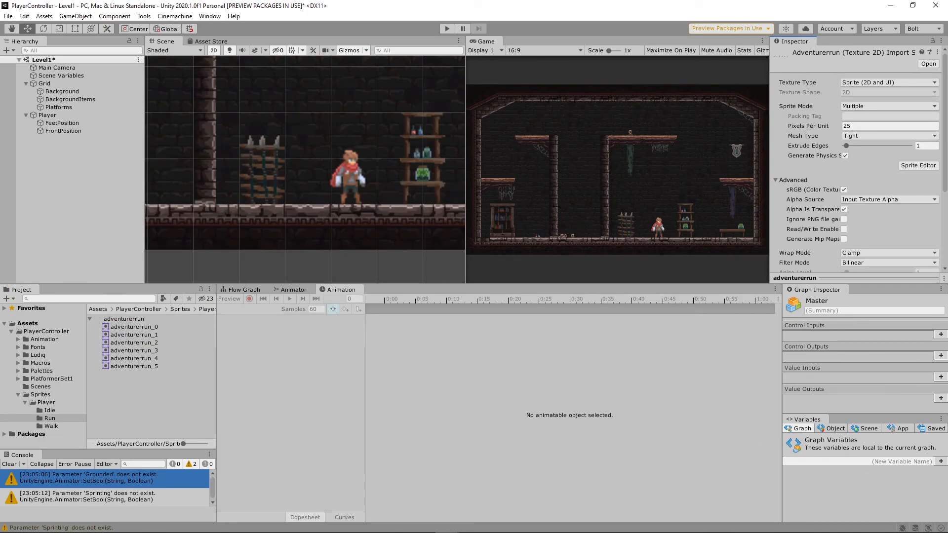
# Step: Create a new animation clip named Walk for the Player object
pyautogui.click(292, 290)
pyautogui.click(341, 289)
pyautogui.click(48, 115)
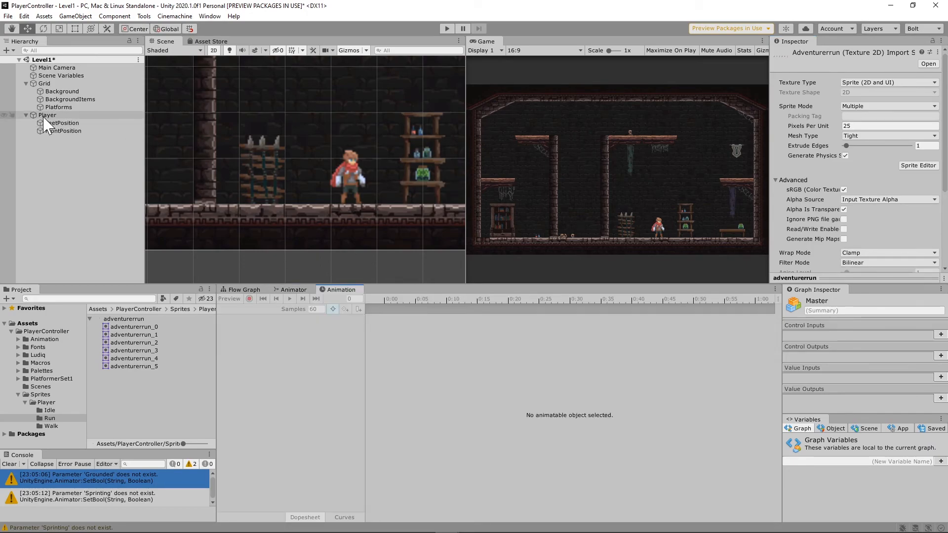
pyautogui.click(260, 310)
pyautogui.click(265, 336)
pyautogui.write('Walk')
pyautogui.press('Return')
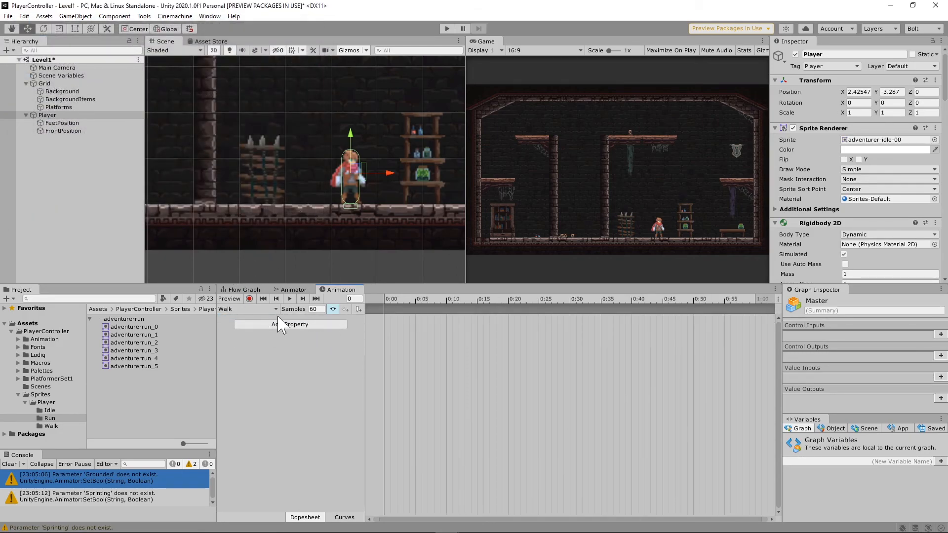
# Step: Create a second animation clip for the Player named Run
pyautogui.click(274, 309)
pyautogui.click(271, 345)
pyautogui.write('R')
pyautogui.press('Return')
# Step: Add the six sprites adventurerrun_0 through adventurerrun_5 to the start of the Run clip's timeline
pyautogui.click(150, 328)
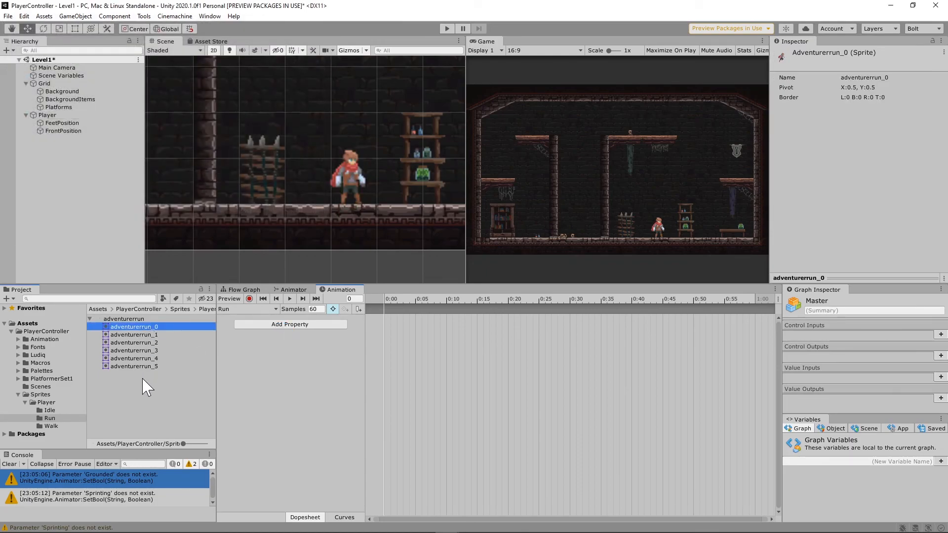
pyautogui.keyDown('shift'); pyautogui.click(136, 366); pyautogui.keyUp('shift')
pyautogui.moveTo(131, 326); pyautogui.dragTo(377, 316)
# Step: Preview the Run clip at 10 samples, then set its sample rate to 12
pyautogui.click(290, 299)
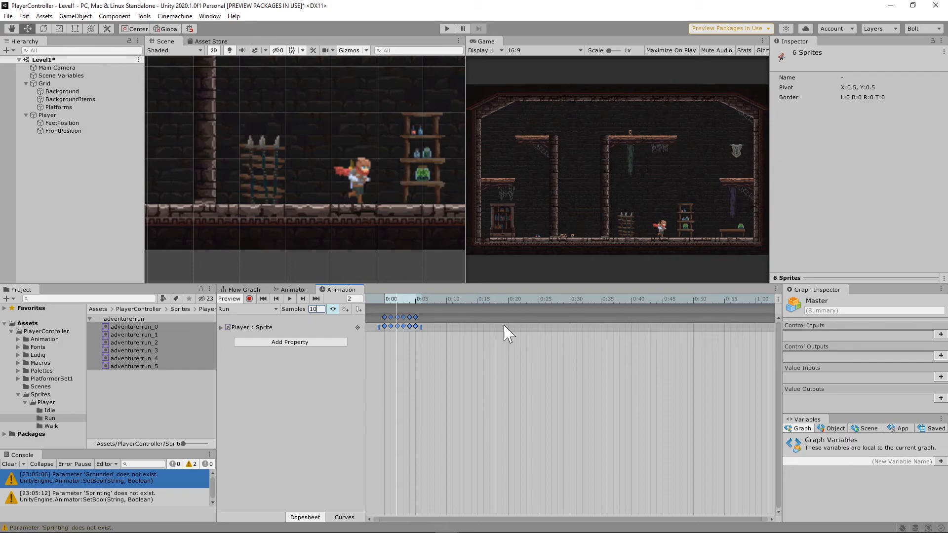
pyautogui.click(508, 334)
pyautogui.click(290, 299)
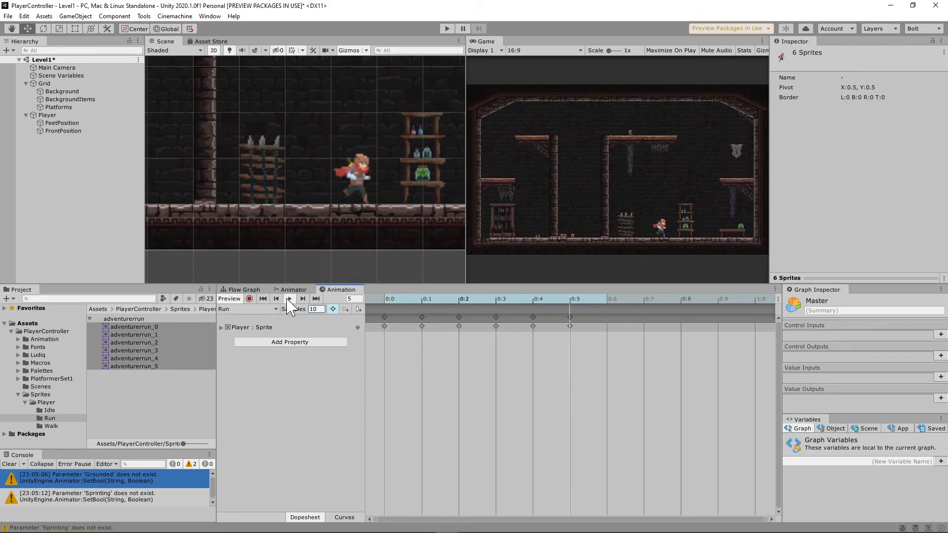
pyautogui.press('Return')
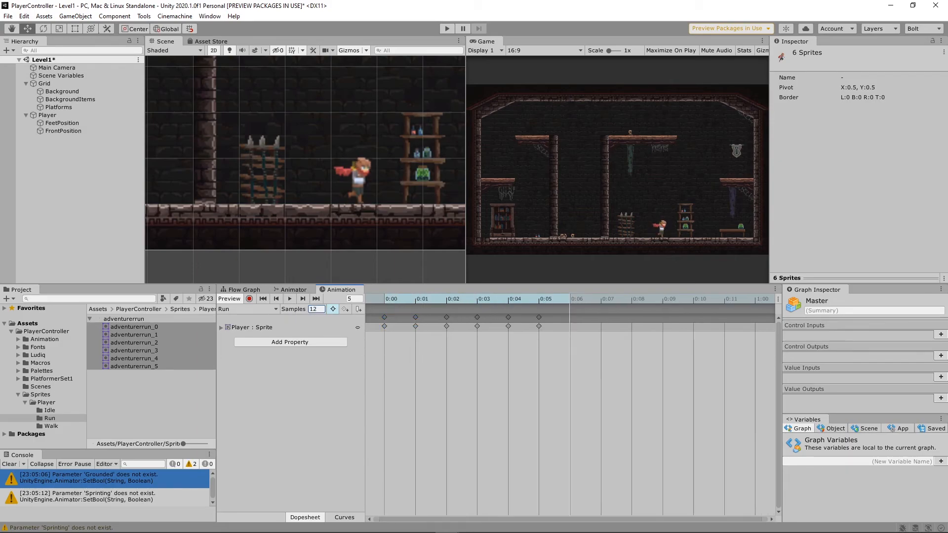
# Step: Switch the animation being edited to the Walk clip and open the Player's Walk sprites folder, expanding the adventurer sprite sheet
pyautogui.click(290, 299)
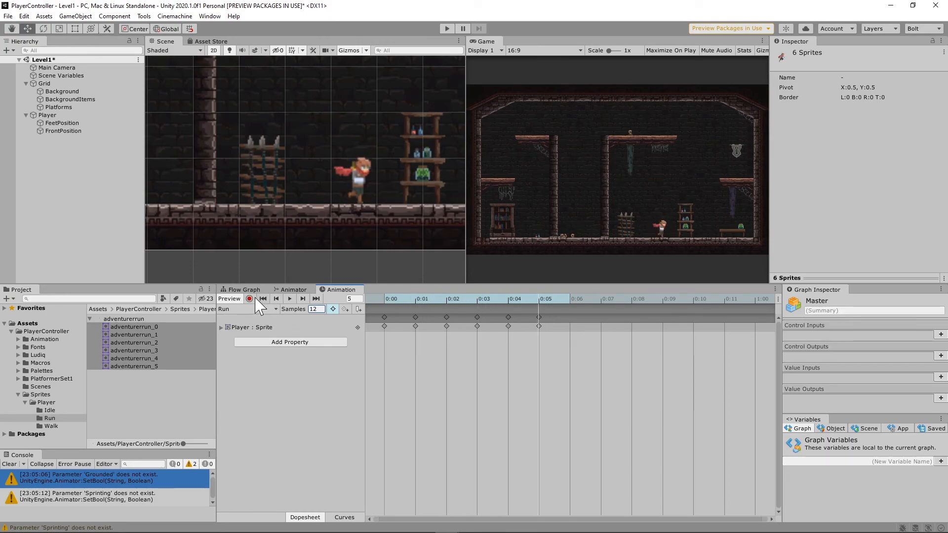
pyautogui.click(257, 310)
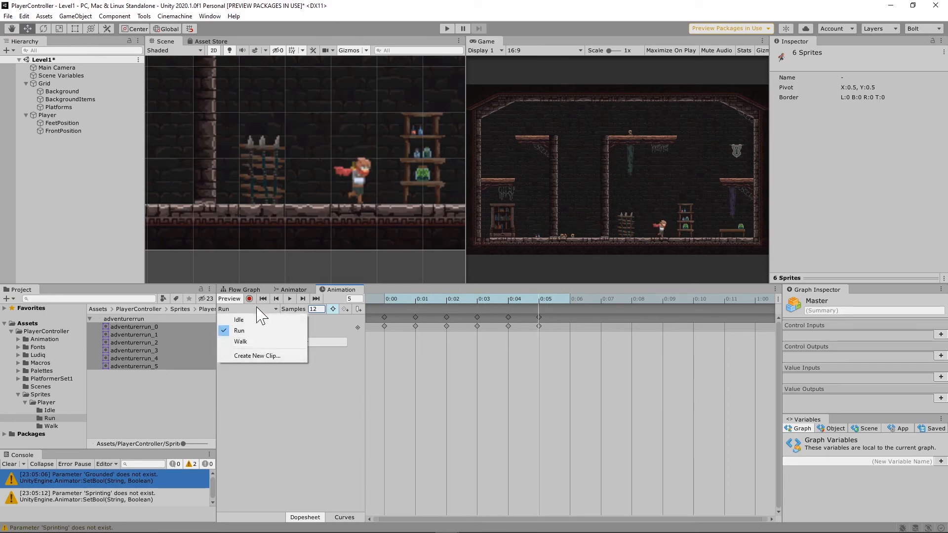
pyautogui.click(242, 341)
pyautogui.click(179, 309)
pyautogui.doubleClick(109, 318)
pyautogui.doubleClick(110, 335)
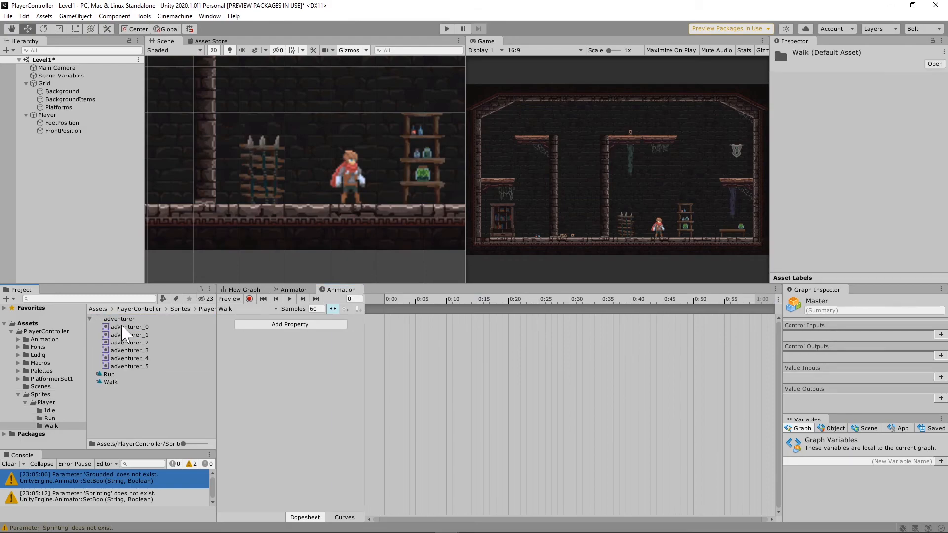
# Step: Add the six sprites adventurer_0 through adventurer_5 to the start of the Walk clip's timeline and preview it at 10 samples
pyautogui.click(125, 328)
pyautogui.keyDown('shift'); pyautogui.click(132, 366); pyautogui.keyUp('shift')
pyautogui.moveTo(127, 339); pyautogui.dragTo(408, 325)
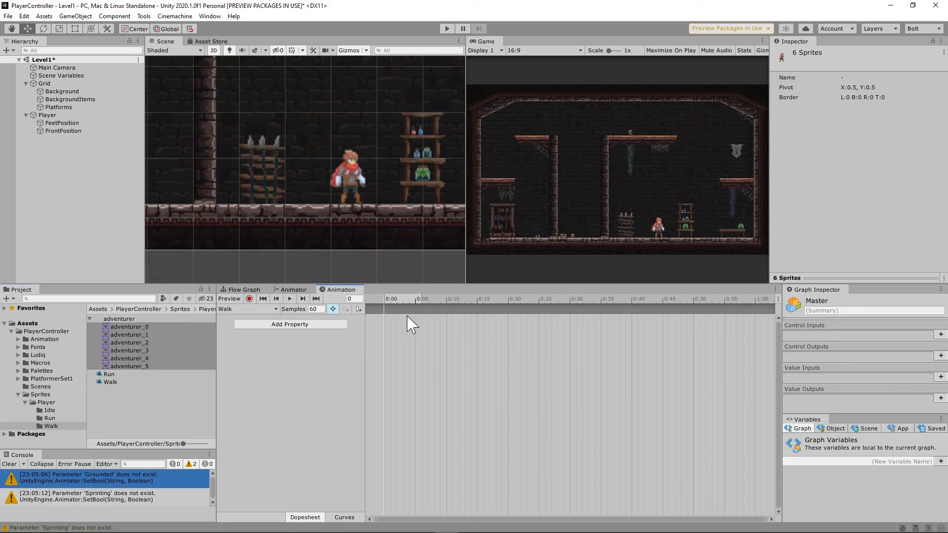
pyautogui.click(290, 299)
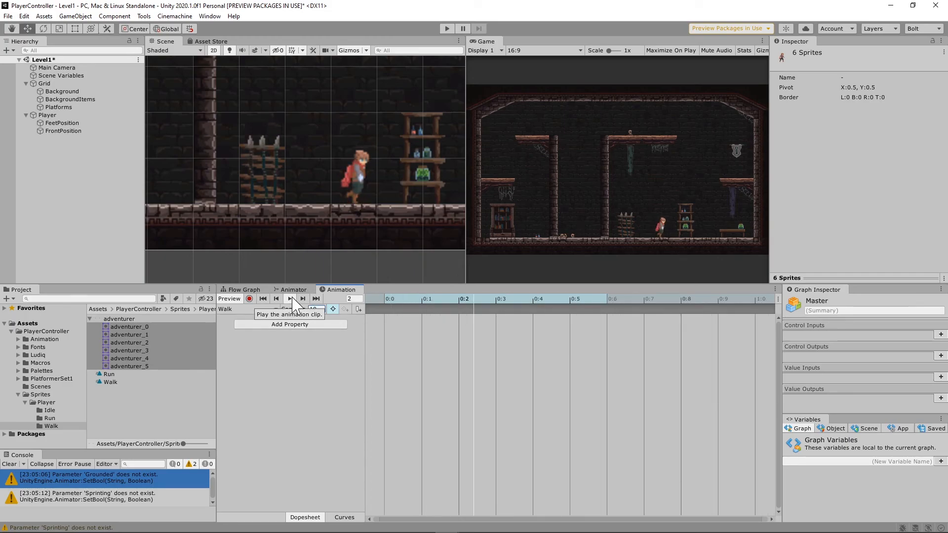
# Step: Move the Run and Walk animation clips from the Walk sprites folder into the Animation/Player folder
pyautogui.click(109, 374)
pyautogui.keyDown('ctrl'); pyautogui.click(111, 383); pyautogui.keyUp('ctrl')
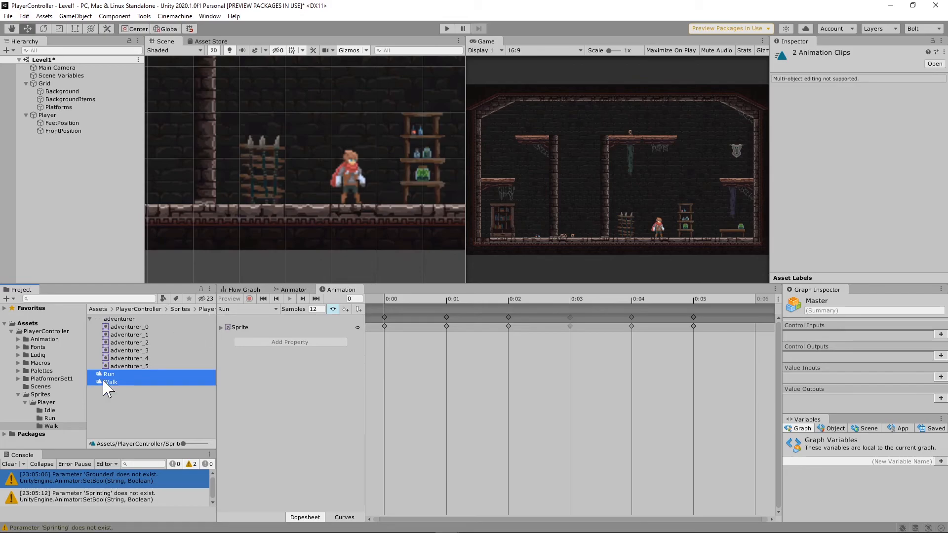
pyautogui.moveTo(100, 376); pyautogui.dragTo(39, 348)
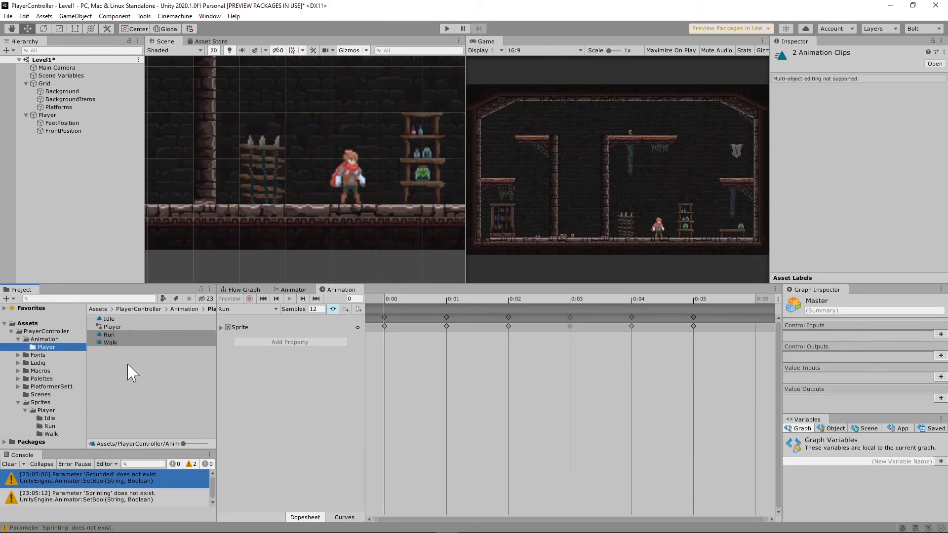
pyautogui.click(119, 356)
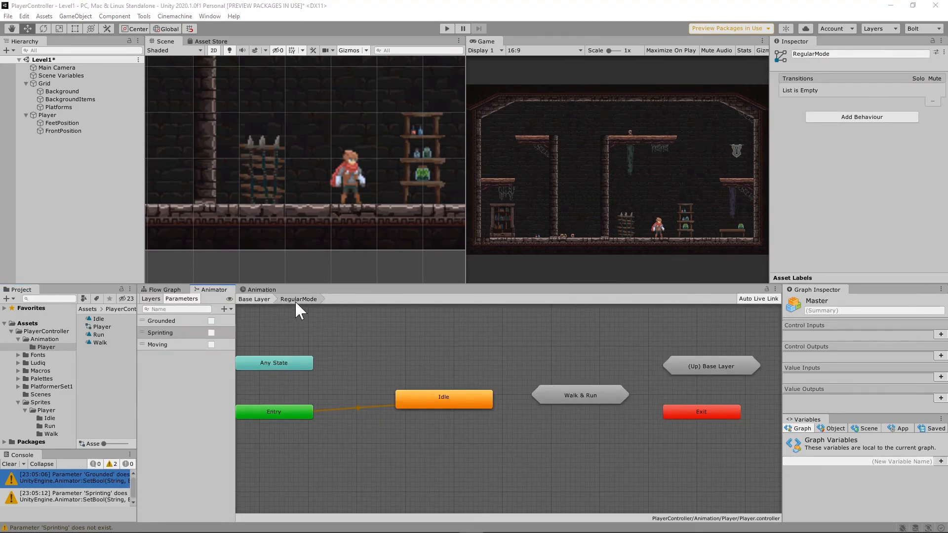
# Step: Move the Run and Walk states from the animator's Base Layer into the RegularMode sub-state machine
pyautogui.click(254, 299)
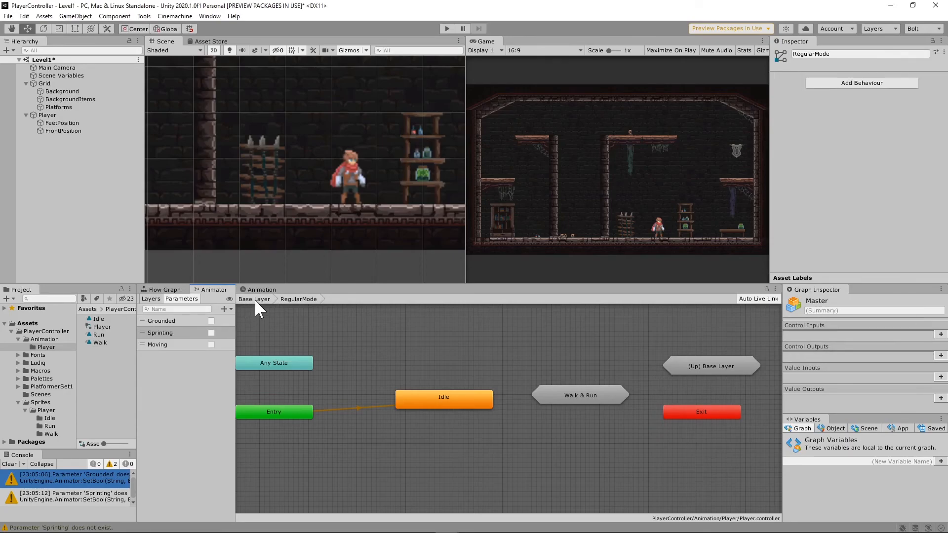
pyautogui.moveTo(443, 363); pyautogui.dragTo(542, 326)
pyautogui.moveTo(446, 403); pyautogui.dragTo(469, 398)
pyautogui.moveTo(501, 336); pyautogui.dragTo(460, 396)
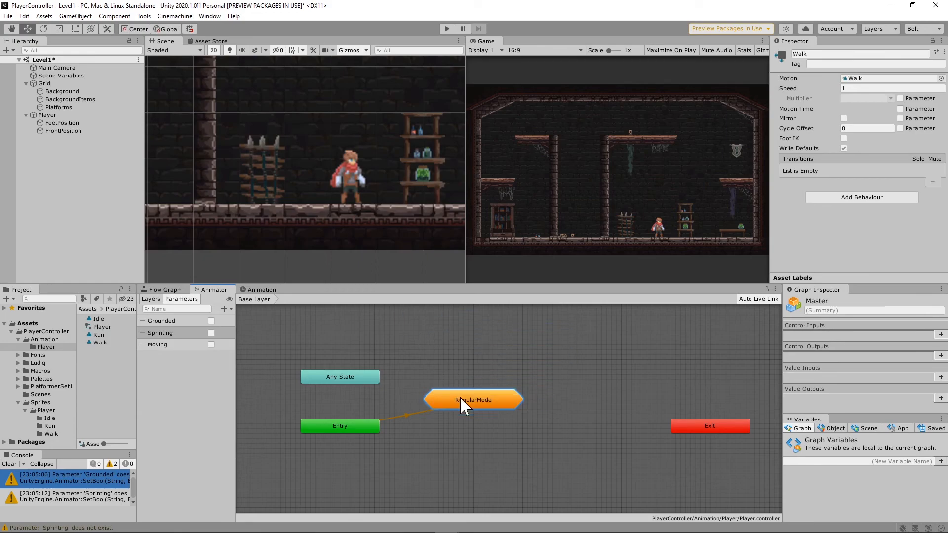
# Step: Move the Run and Walk states from RegularMode into the Walk & Run sub-state machine and spread them apart inside it
pyautogui.doubleClick(460, 396)
pyautogui.moveTo(264, 356); pyautogui.dragTo(573, 391)
pyautogui.moveTo(277, 347); pyautogui.dragTo(576, 404)
pyautogui.doubleClick(576, 404)
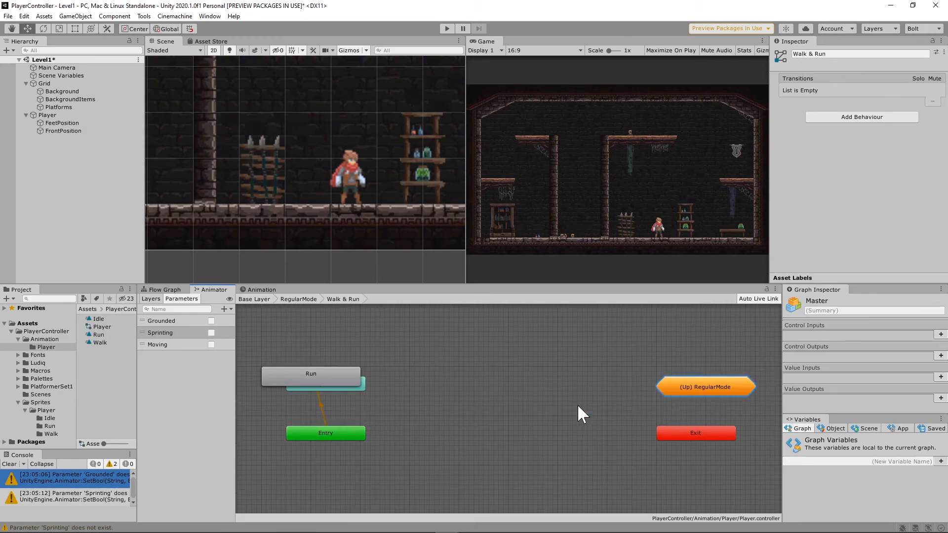
pyautogui.moveTo(307, 375); pyautogui.dragTo(554, 368)
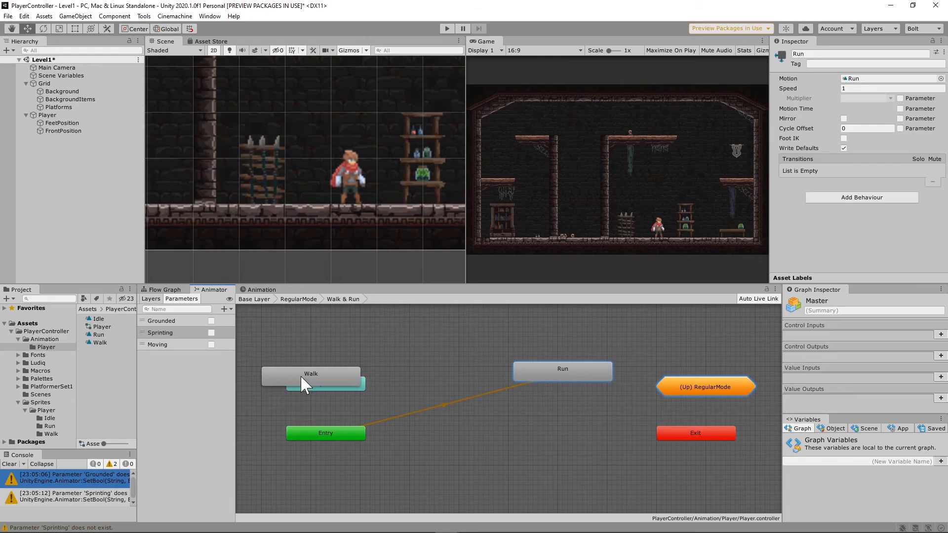
pyautogui.moveTo(301, 377); pyautogui.dragTo(425, 372)
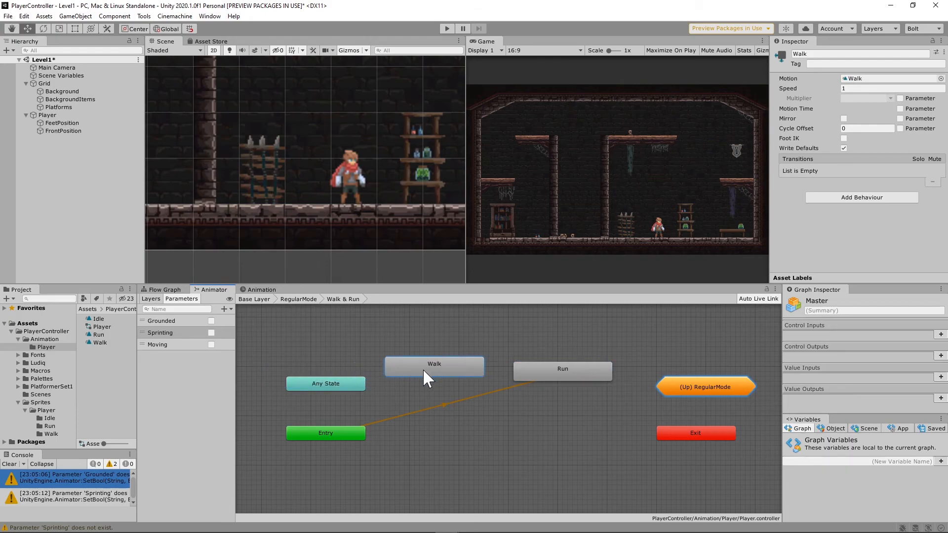
# Step: Return to RegularMode and make a transition from Idle to the Walk state inside Walk & Run
pyautogui.doubleClick(686, 386)
pyautogui.moveTo(428, 404)
pyautogui.mouseDown()
pyautogui.moveTo(401, 407)
pyautogui.moveTo(419, 407)
pyautogui.mouseUp()
pyautogui.rightClick(420, 409)
pyautogui.click(459, 416)
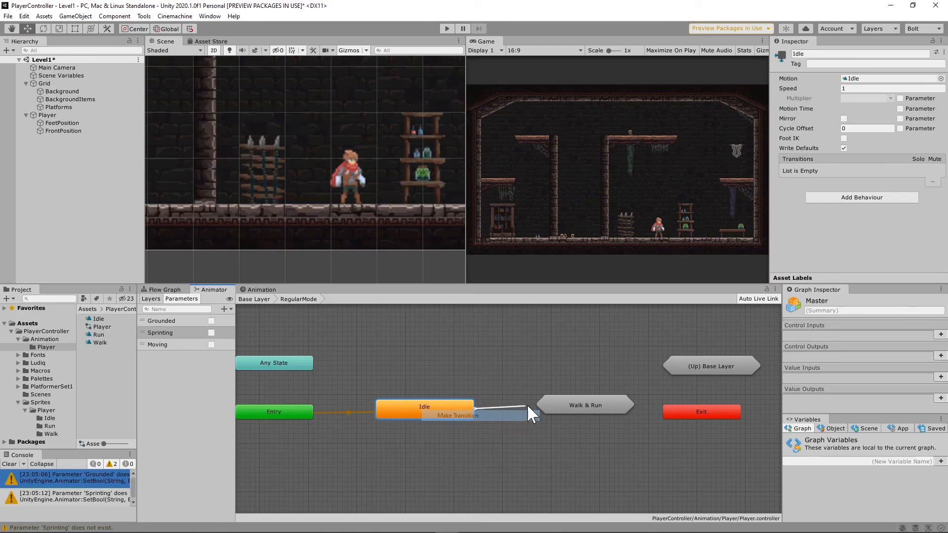
pyautogui.click(572, 408)
pyautogui.moveTo(606, 415)
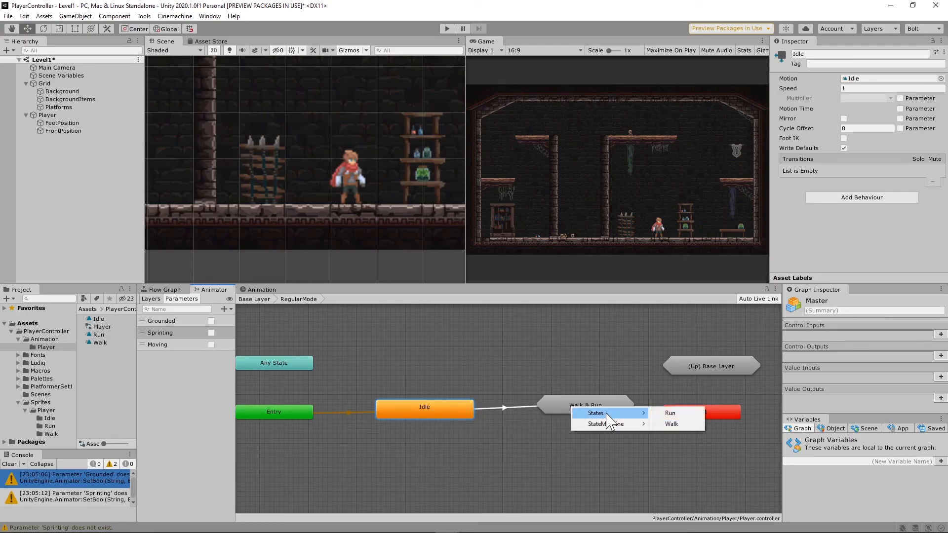
pyautogui.click(672, 423)
# Step: Make a second transition from Idle to the Run state inside Walk & Run
pyautogui.rightClick(425, 409)
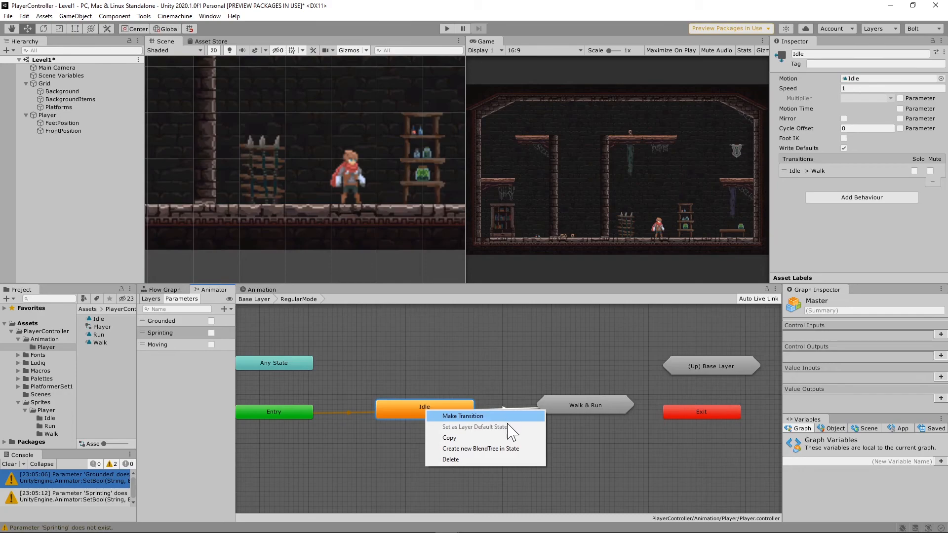
pyautogui.click(507, 417)
pyautogui.click(564, 406)
pyautogui.moveTo(618, 415)
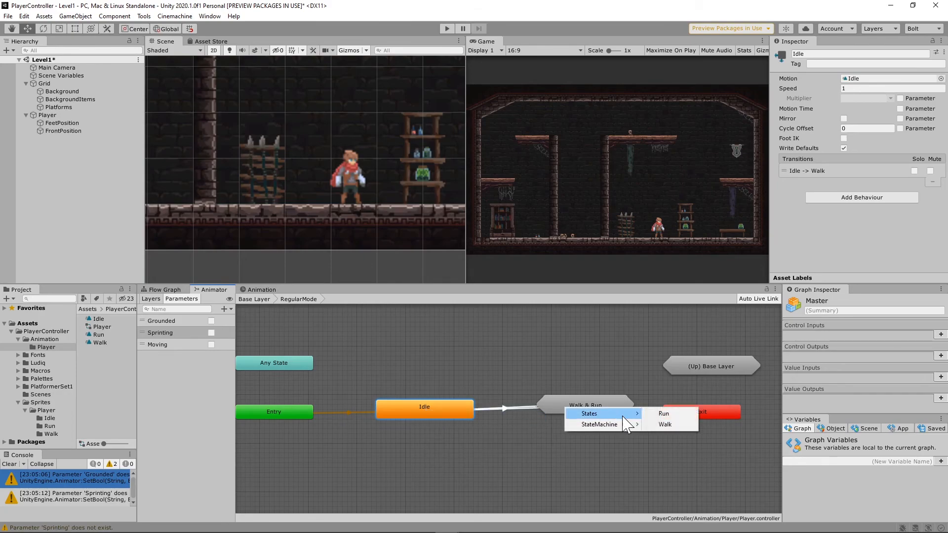
pyautogui.click(671, 424)
# Step: Inside Walk & Run, arrange Run and Walk side by side with the (Up) RegularMode node centred below them
pyautogui.doubleClick(563, 405)
pyautogui.moveTo(447, 373); pyautogui.dragTo(468, 449)
pyautogui.moveTo(573, 373); pyautogui.dragTo(459, 357)
pyautogui.click(459, 451)
pyautogui.moveTo(458, 451); pyautogui.dragTo(581, 357)
pyautogui.moveTo(693, 384); pyautogui.dragTo(503, 448)
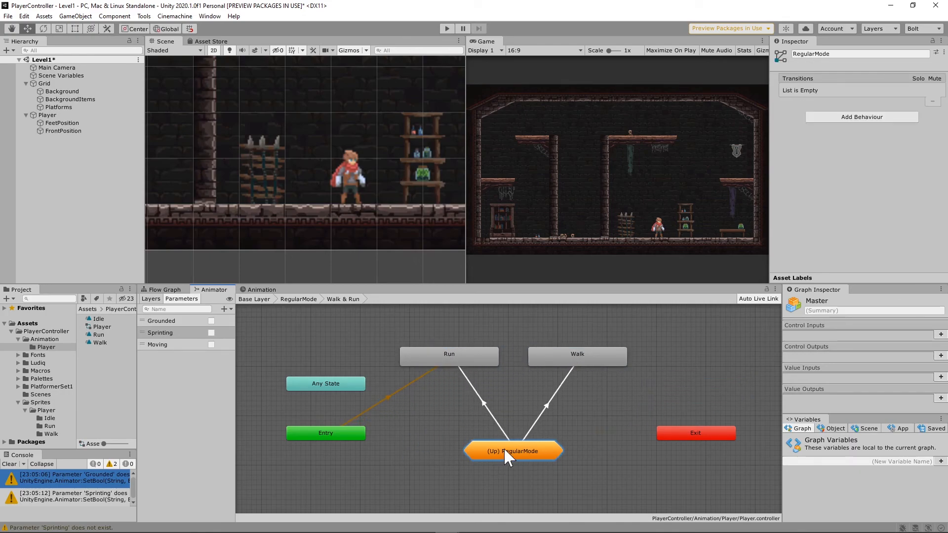
# Step: Make transitions in both directions between the Walk and Run states
pyautogui.rightClick(563, 356)
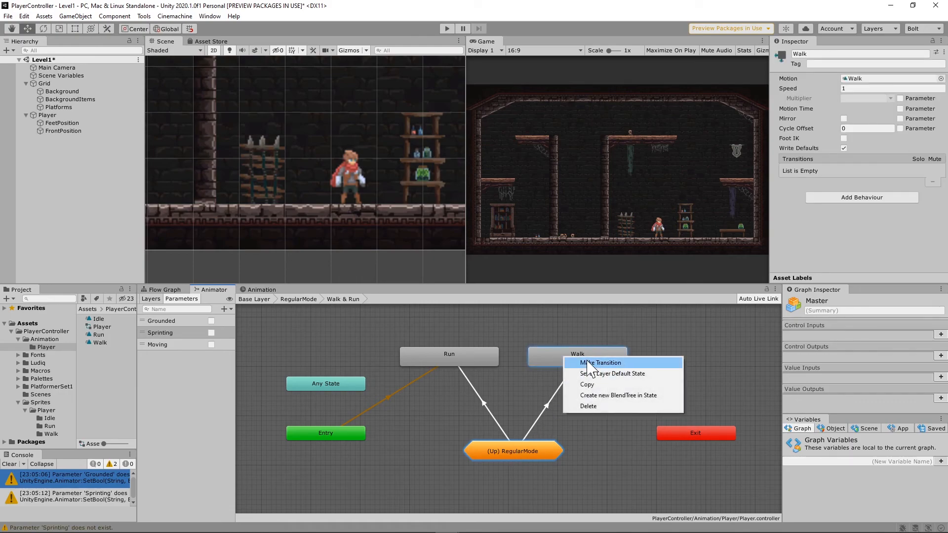
pyautogui.click(600, 363)
pyautogui.click(462, 356)
pyautogui.rightClick(486, 362)
pyautogui.click(492, 363)
pyautogui.click(557, 357)
# Step: Make a transition from the Walk state back to the Idle state in RegularMode
pyautogui.rightClick(572, 360)
pyautogui.click(600, 367)
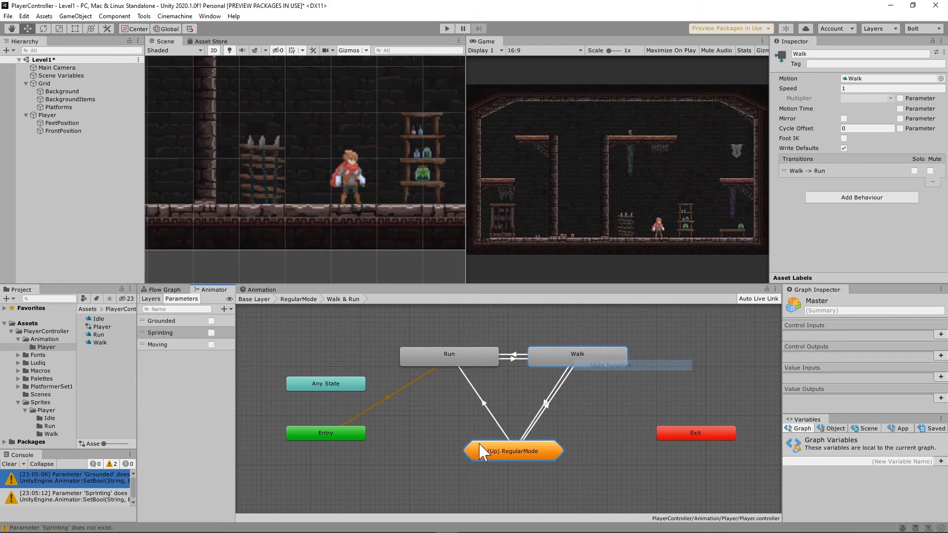
pyautogui.click(493, 452)
pyautogui.moveTo(619, 460)
pyautogui.click(673, 461)
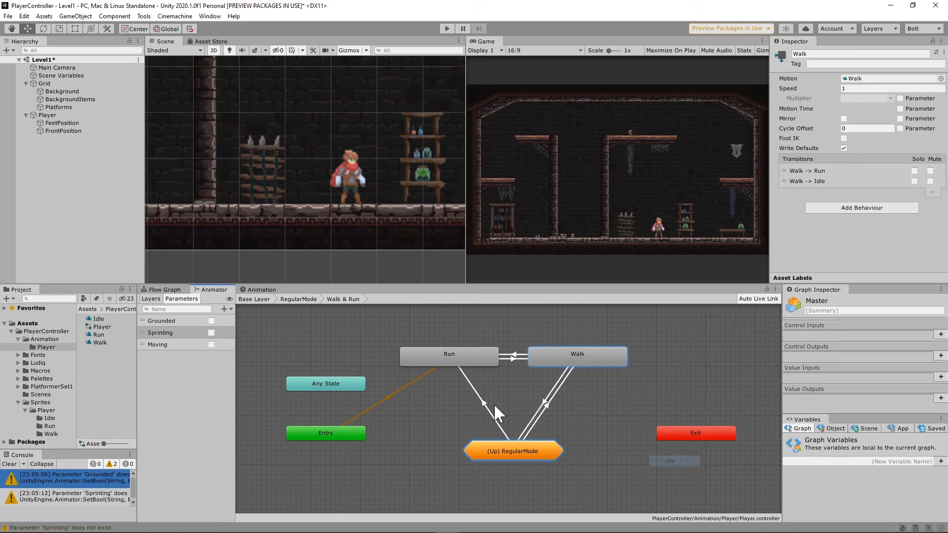
# Step: Make a transition from the Run state back to the Idle state in RegularMode
pyautogui.rightClick(470, 355)
pyautogui.click(499, 360)
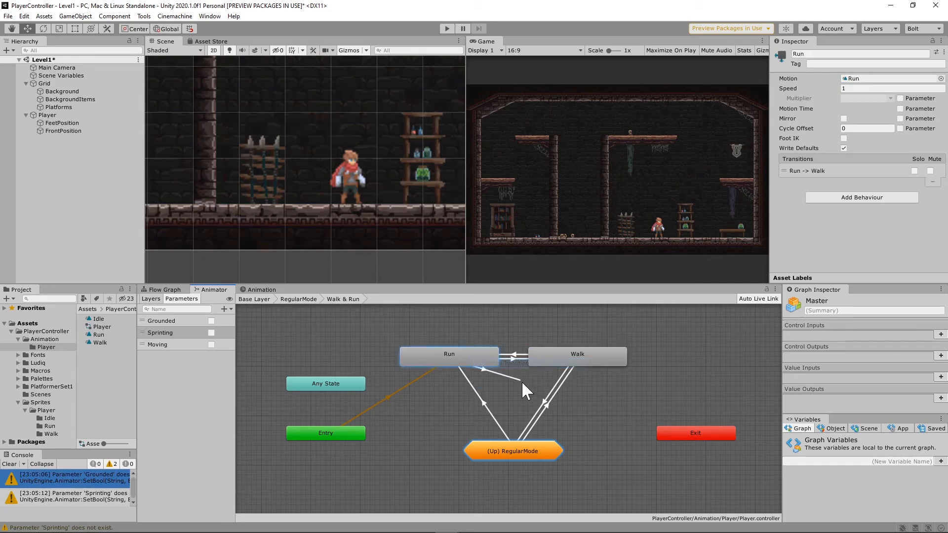
pyautogui.click(494, 452)
pyautogui.moveTo(543, 460)
pyautogui.moveTo(614, 460)
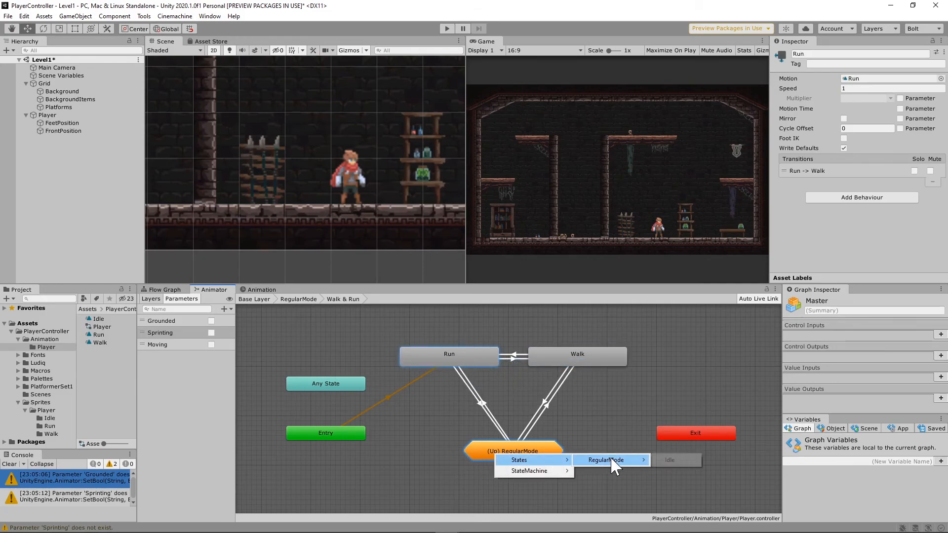
pyautogui.click(674, 460)
pyautogui.click(528, 403)
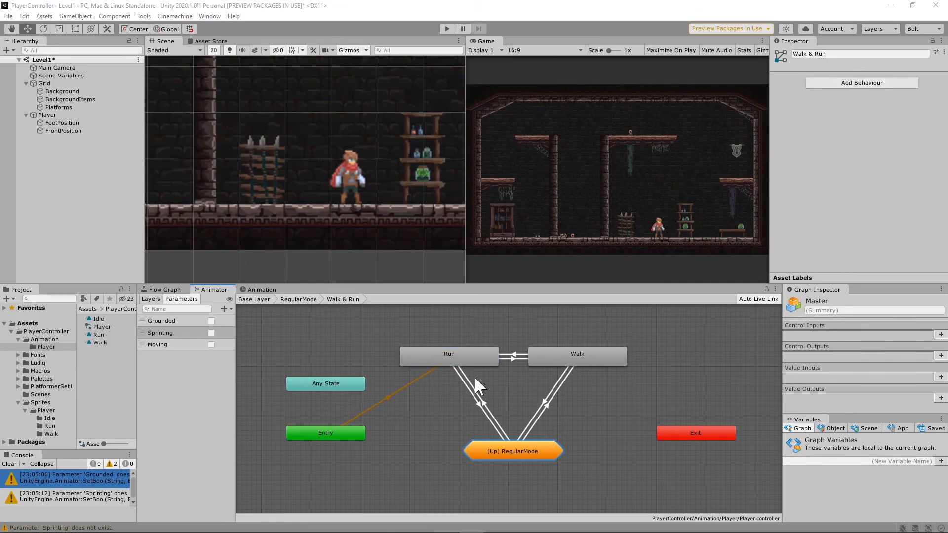
# Step: In RegularMode, turn off Has Exit Time for the Idle -> Run transition and set its Transition Duration to 0
pyautogui.click(297, 299)
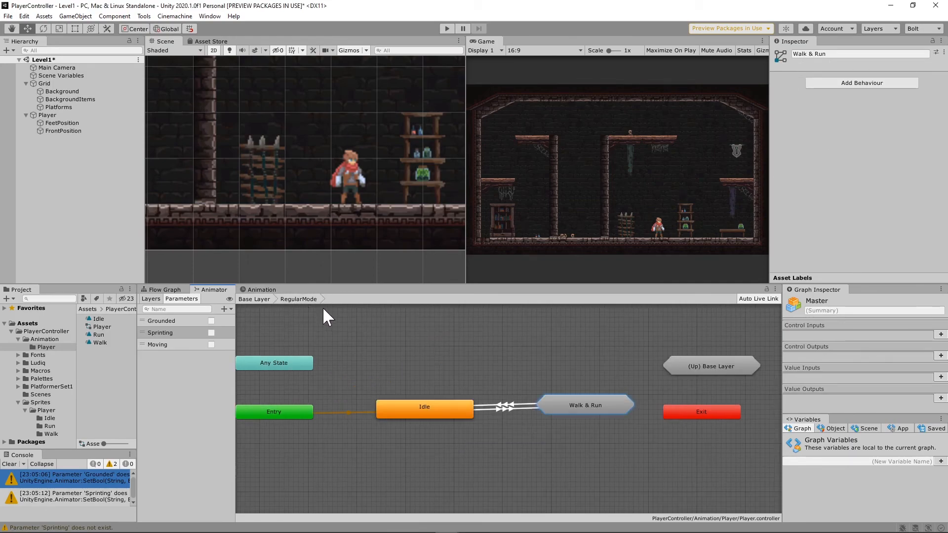
pyautogui.click(501, 409)
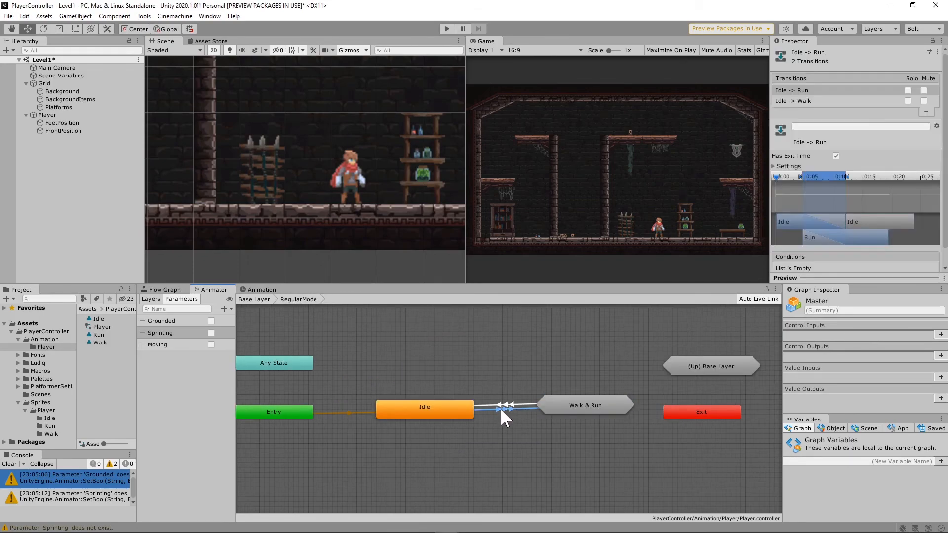
pyautogui.scroll(5, 508, 415)
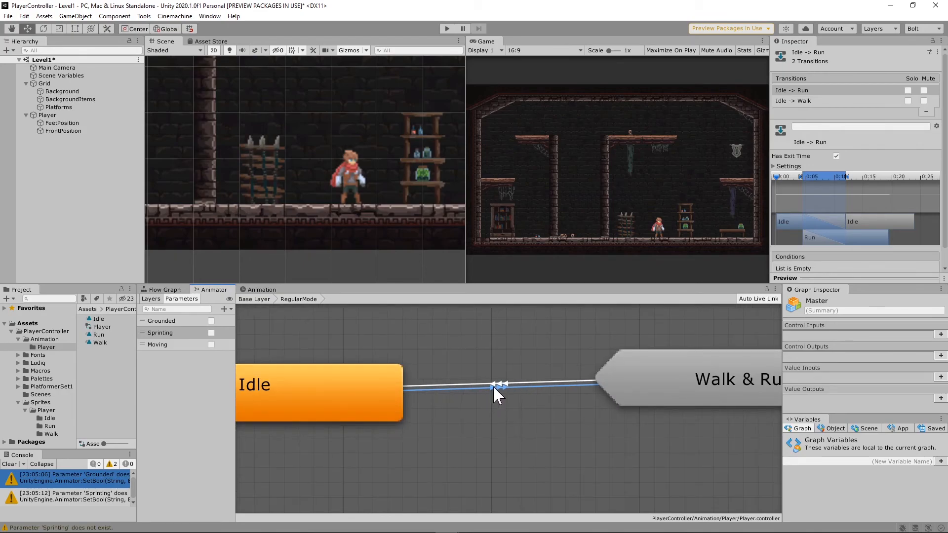
pyautogui.scroll(-2, 467, 395)
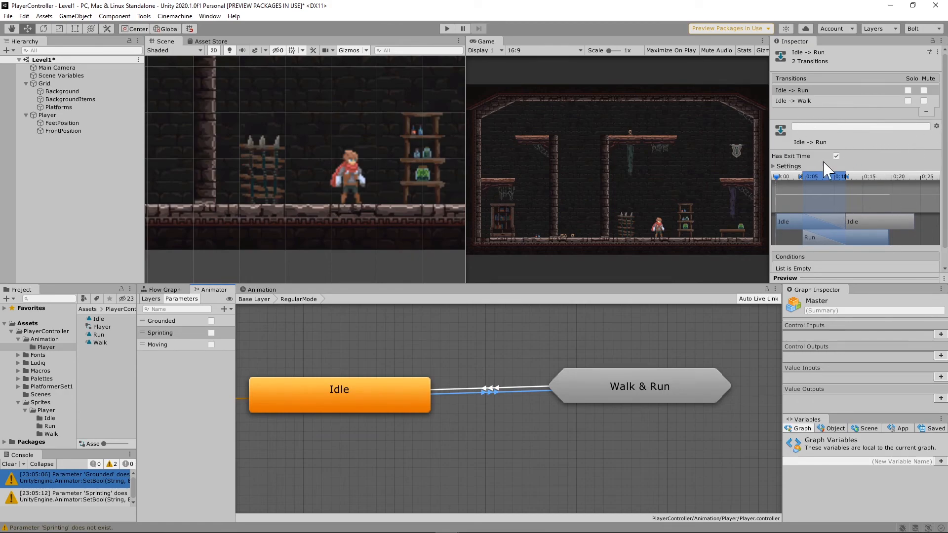
pyautogui.scroll(-1, 861, 143)
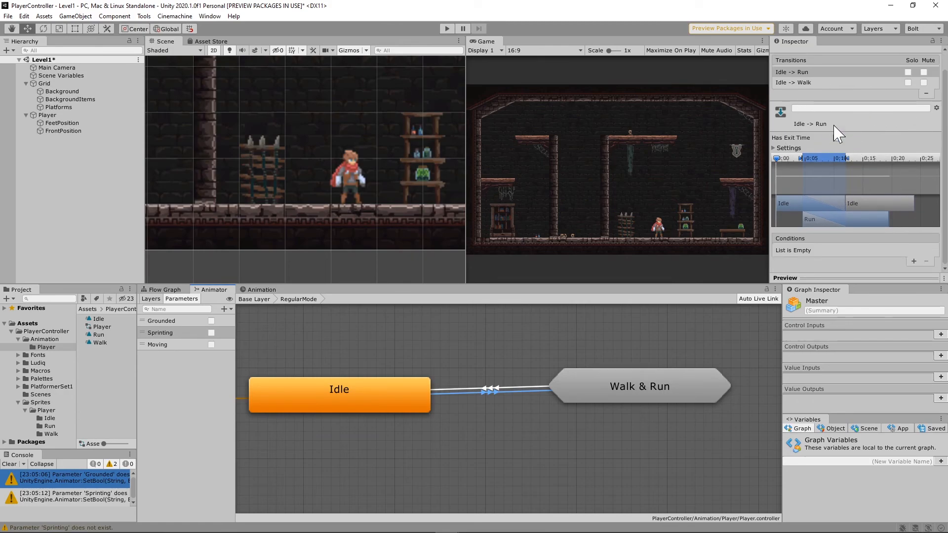
pyautogui.click(801, 73)
pyautogui.click(836, 138)
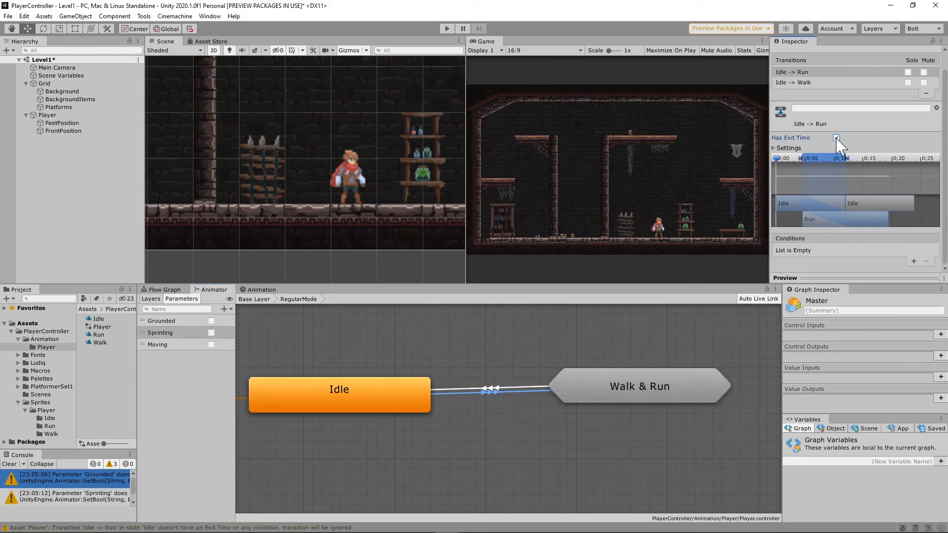
pyautogui.click(774, 148)
pyautogui.click(853, 177)
pyautogui.write('0')
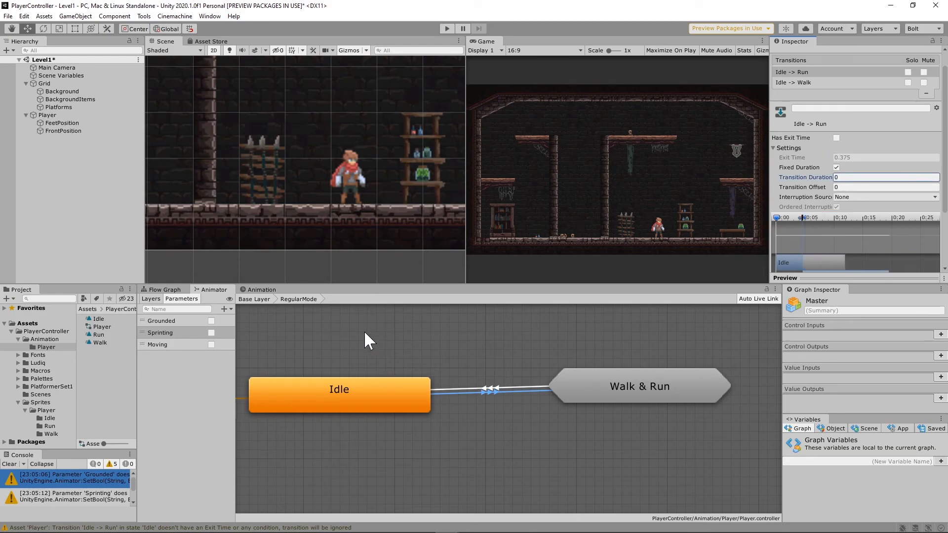
# Step: Add a condition to the Idle -> Run transition requiring Grounded to be true
pyautogui.scroll(-4, 931, 134)
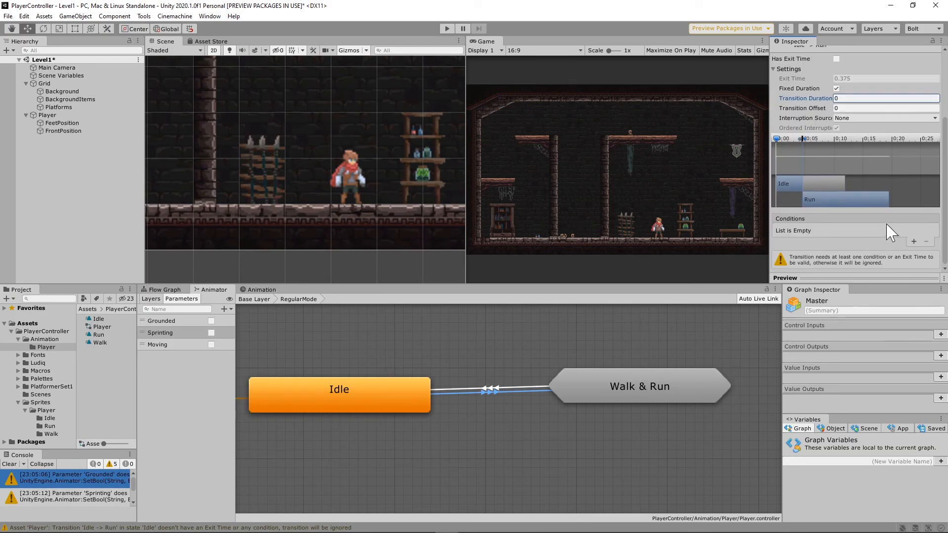
pyautogui.click(913, 241)
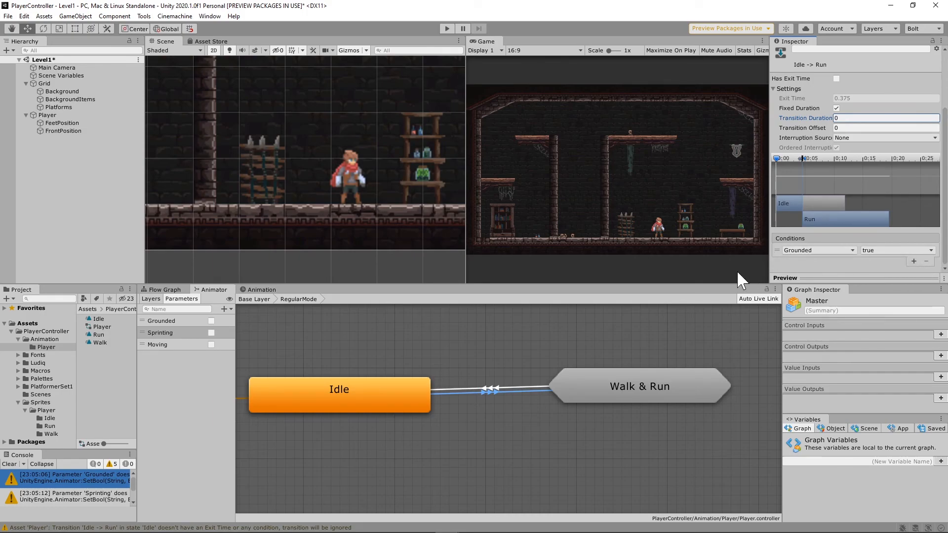
pyautogui.scroll(3, 839, 121)
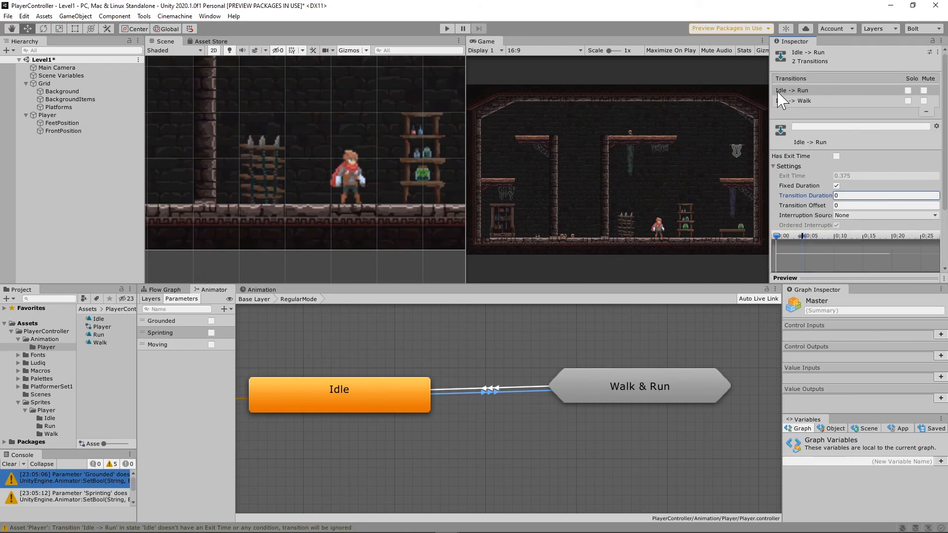
pyautogui.scroll(-3, 854, 167)
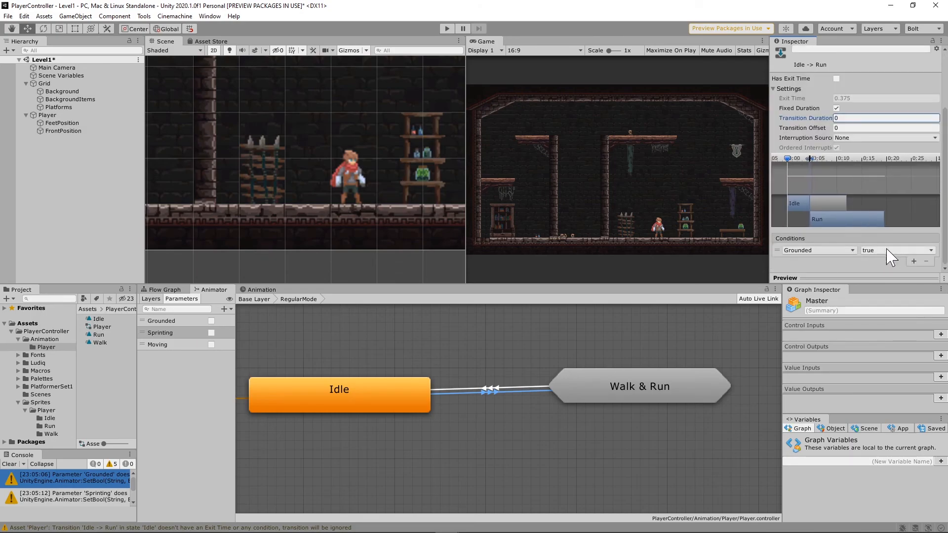
# Step: Add two more conditions to the Idle -> Run transition, requiring Moving to be true and Sprinting to be true
pyautogui.click(914, 262)
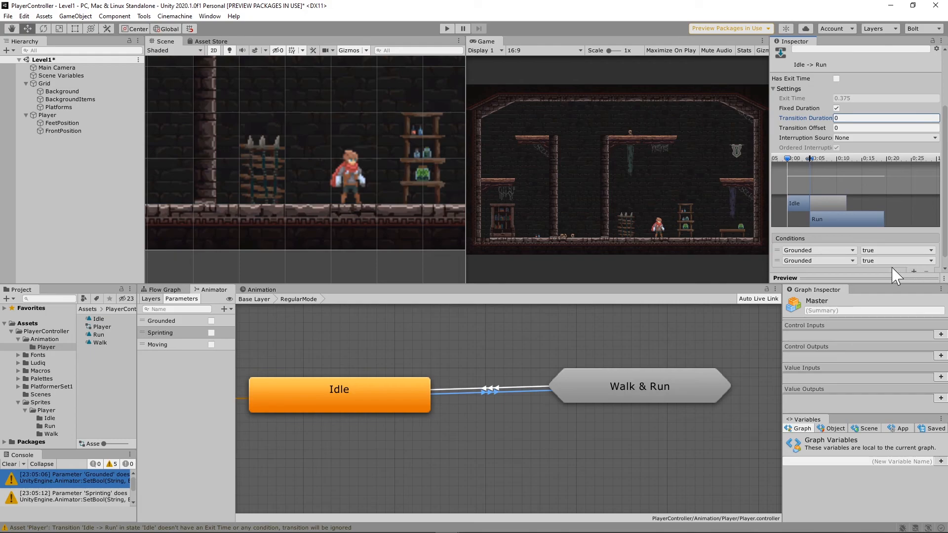
pyautogui.click(852, 261)
pyautogui.click(805, 311)
pyautogui.scroll(-1, 899, 257)
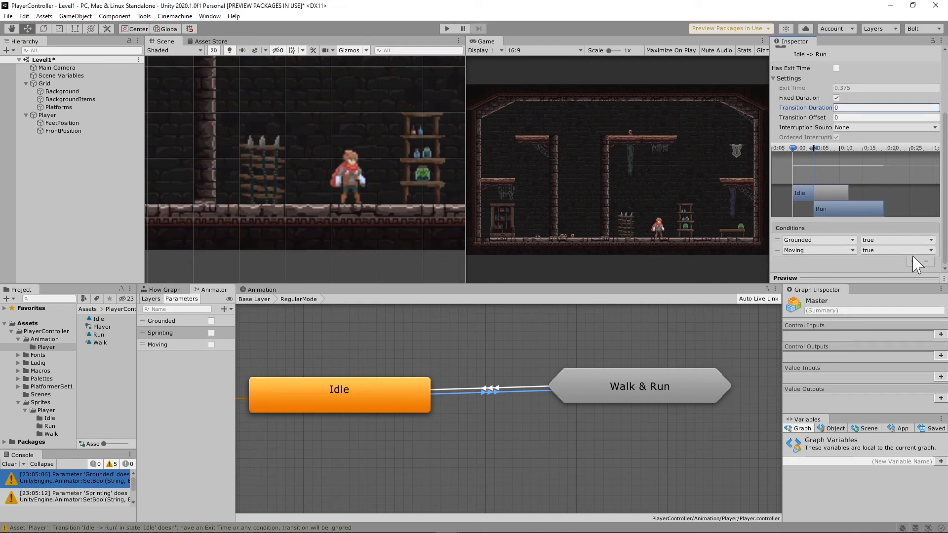
pyautogui.click(914, 262)
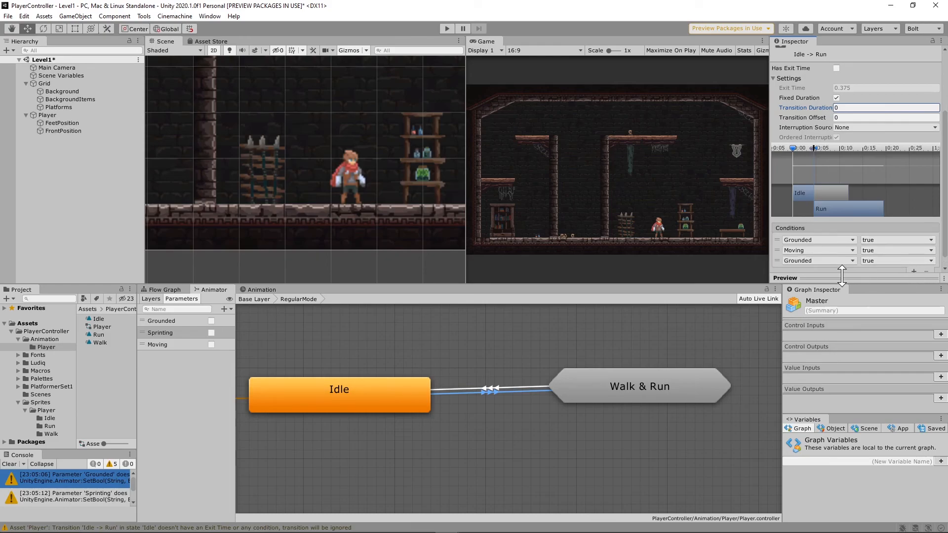
pyautogui.click(829, 260)
pyautogui.click(813, 301)
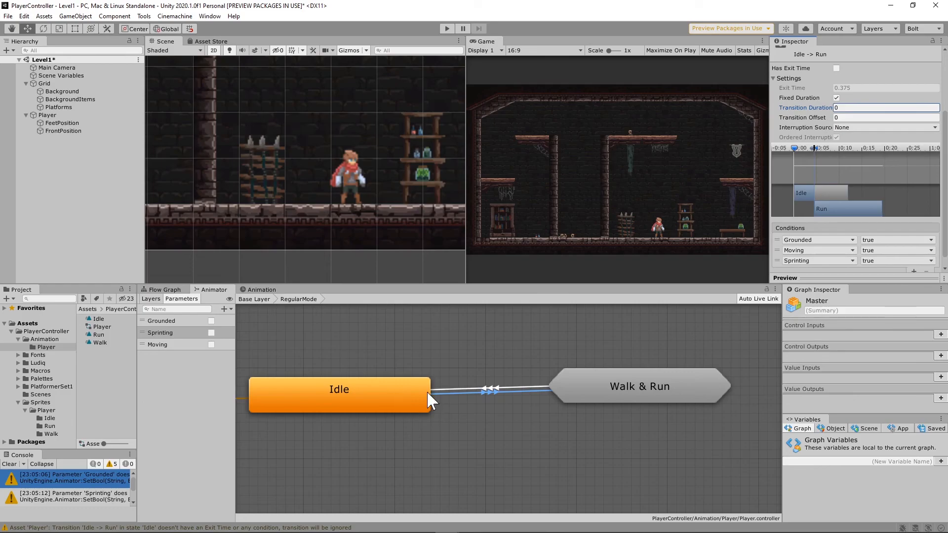
# Step: Turn off Has Exit Time for the Idle -> Walk transition and set its Transition Duration to 0
pyautogui.moveTo(593, 395); pyautogui.dragTo(602, 403)
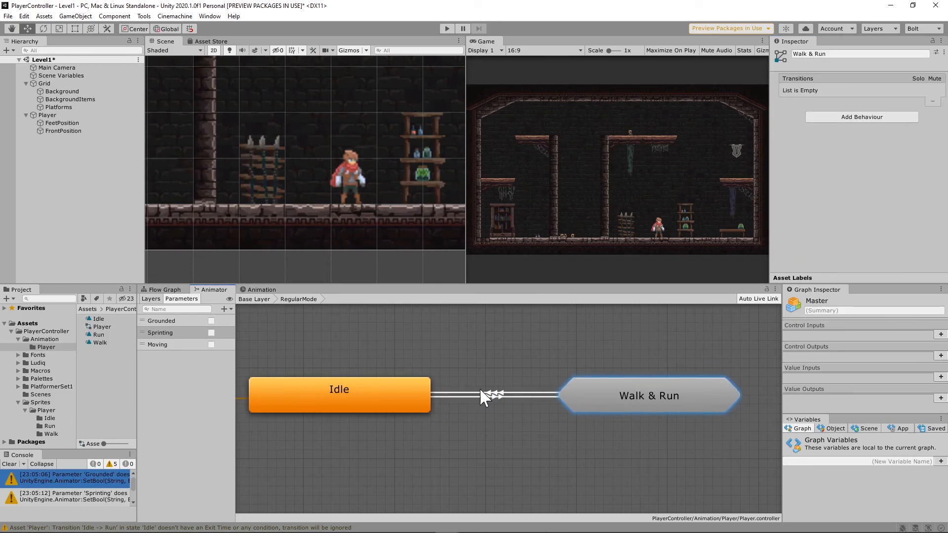
pyautogui.click(488, 396)
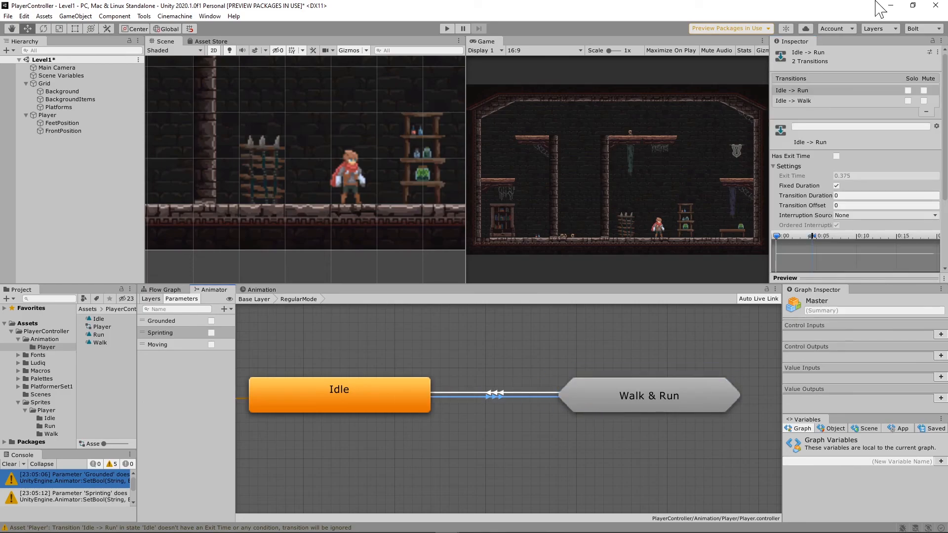
pyautogui.click(812, 102)
pyautogui.click(836, 156)
pyautogui.click(846, 195)
pyautogui.write('0')
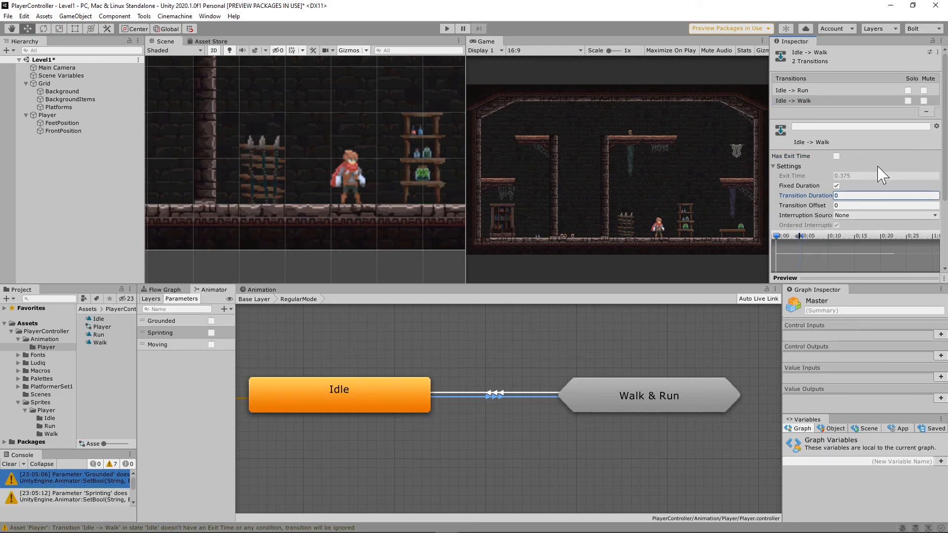
# Step: Add conditions to the Idle -> Walk transition requiring Grounded and Moving to be true
pyautogui.scroll(-3, 881, 178)
pyautogui.click(913, 252)
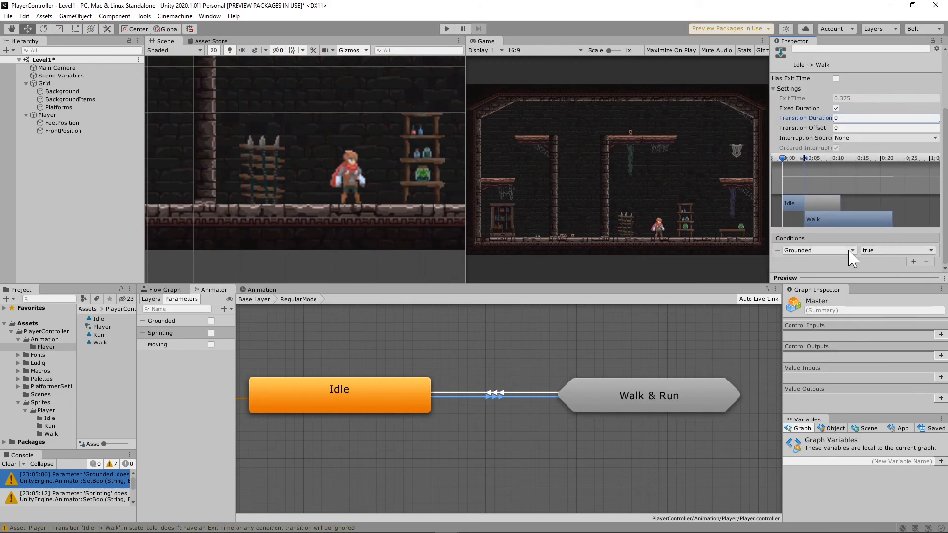
pyautogui.click(850, 250)
pyautogui.click(914, 261)
pyautogui.click(914, 261)
pyautogui.click(839, 261)
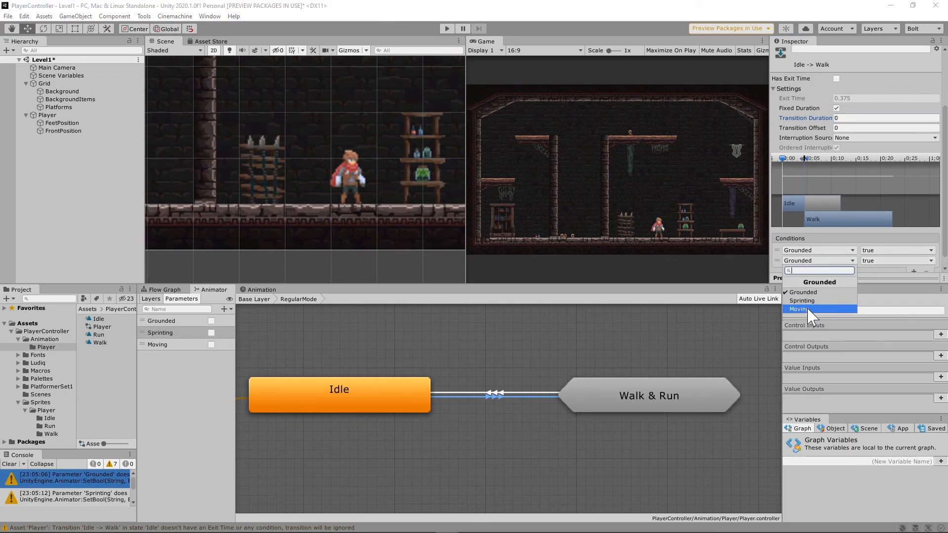
pyautogui.click(799, 309)
# Step: Add a third condition to the Idle -> Walk transition requiring Sprinting to be false
pyautogui.click(914, 271)
pyautogui.scroll(-1, 879, 266)
pyautogui.click(844, 251)
pyautogui.click(815, 290)
pyautogui.click(871, 250)
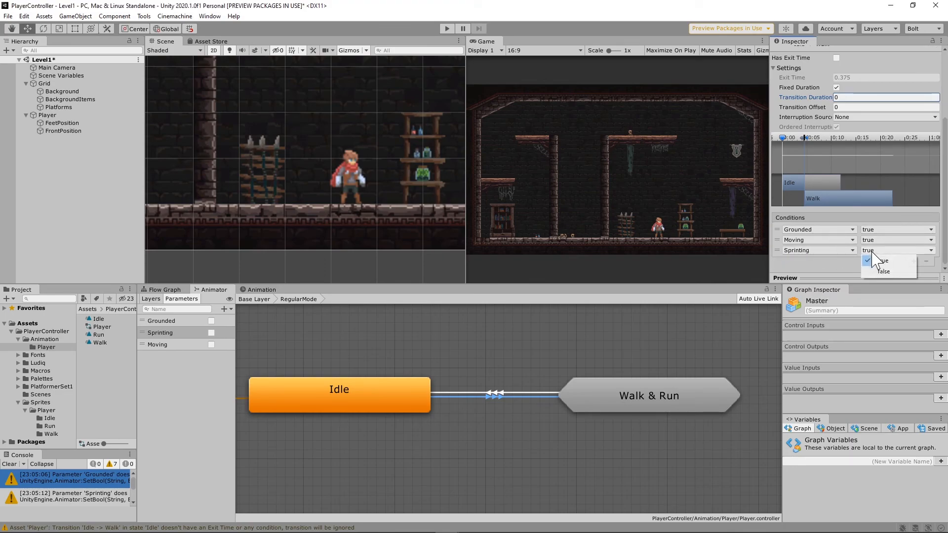
pyautogui.click(883, 272)
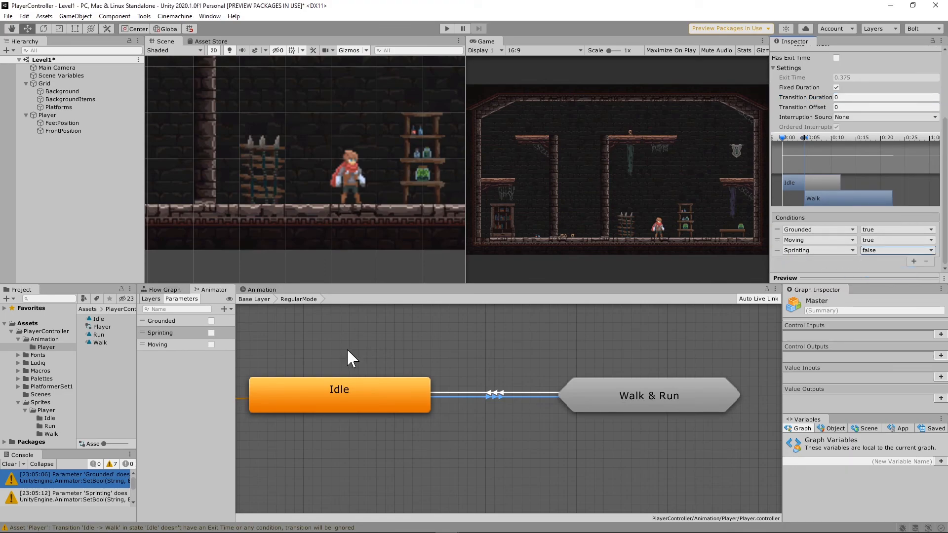
# Step: Open the Walk & Run sub-state machine and check the conditions of the transitions linking Idle, Walk and Run
pyautogui.doubleClick(625, 392)
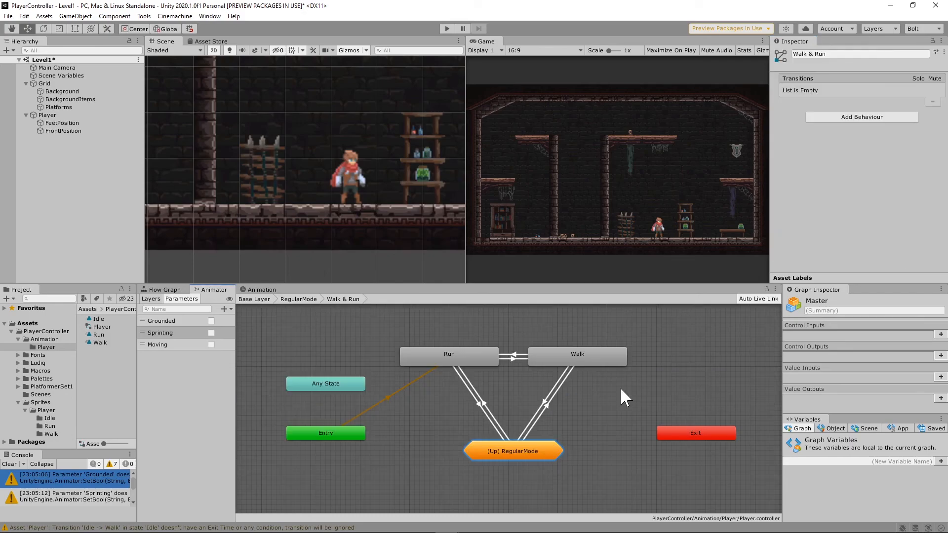
pyautogui.click(543, 406)
pyautogui.scroll(-3, 841, 228)
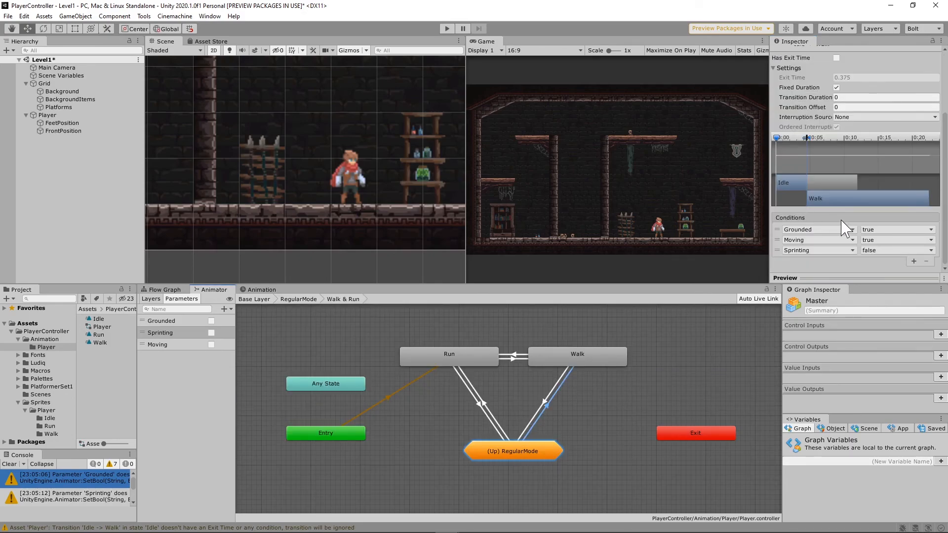
pyautogui.click(484, 401)
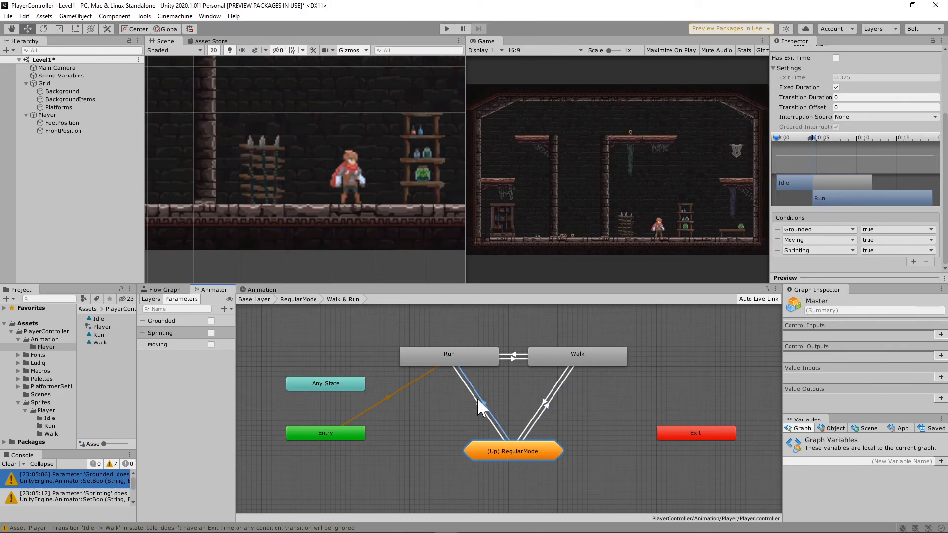
pyautogui.click(479, 402)
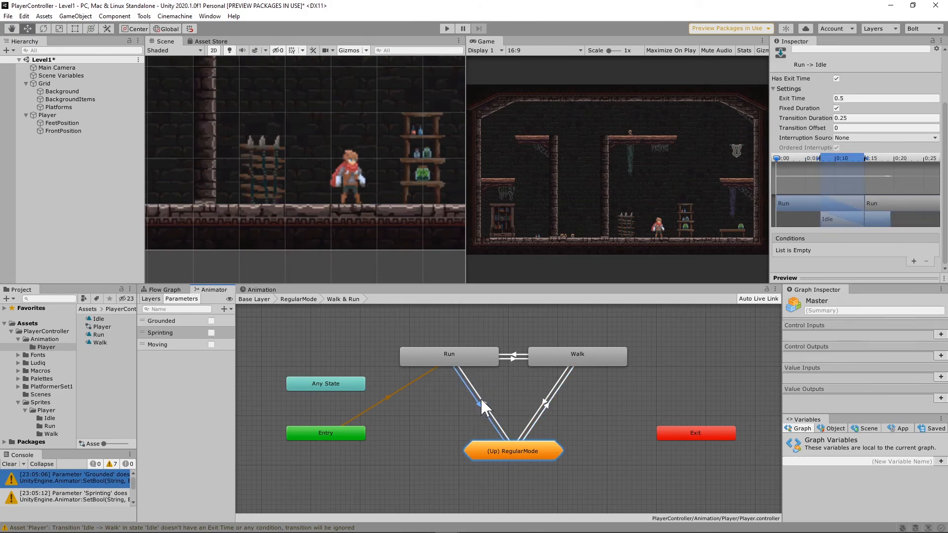
pyautogui.click(512, 357)
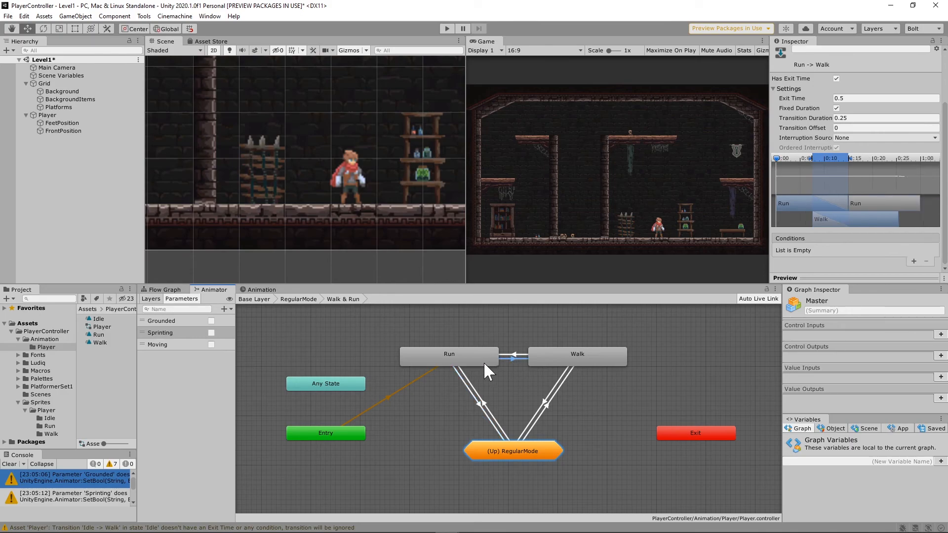
# Step: Add conditions to the Walk -> Run transition requiring Grounded, Moving and Sprinting all to be true
pyautogui.click(517, 354)
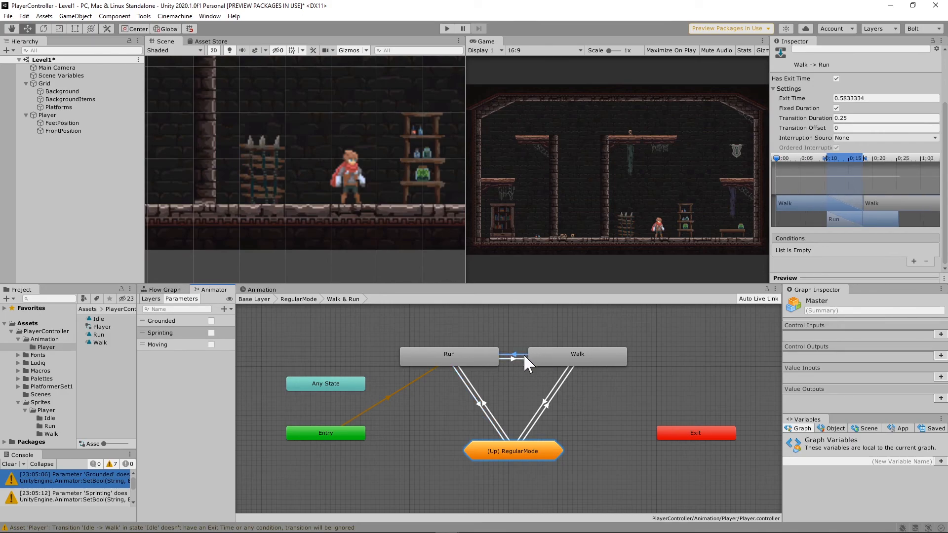
pyautogui.click(914, 262)
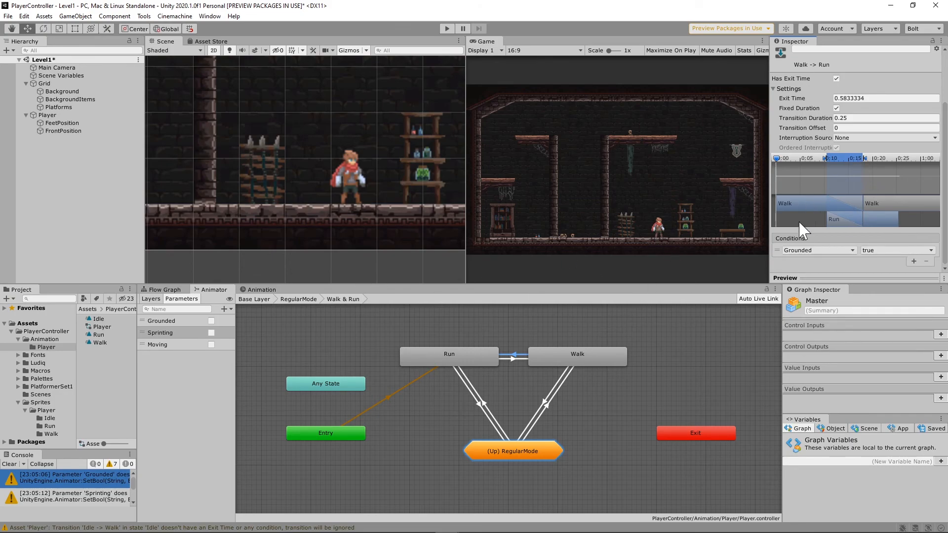
pyautogui.click(912, 261)
pyautogui.click(846, 261)
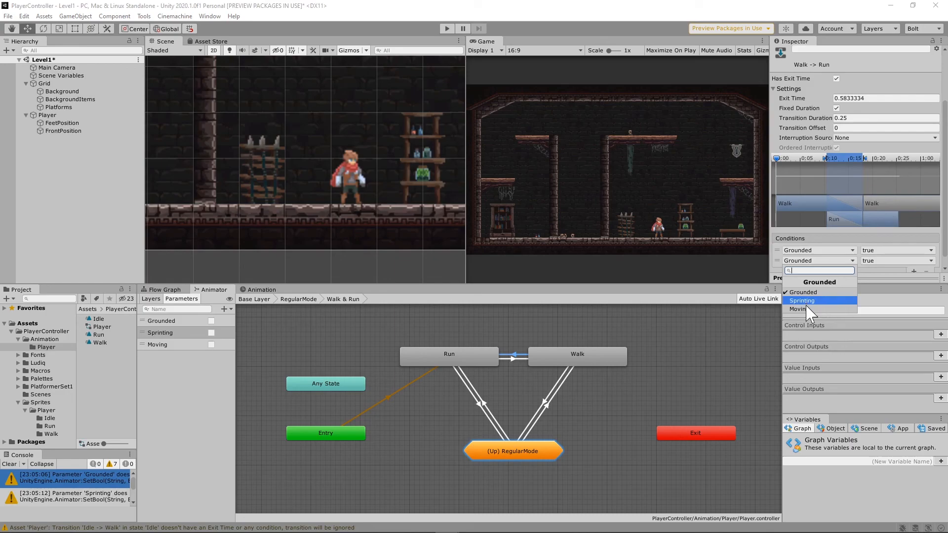
pyautogui.click(806, 309)
pyautogui.scroll(-1, 859, 237)
pyautogui.click(913, 260)
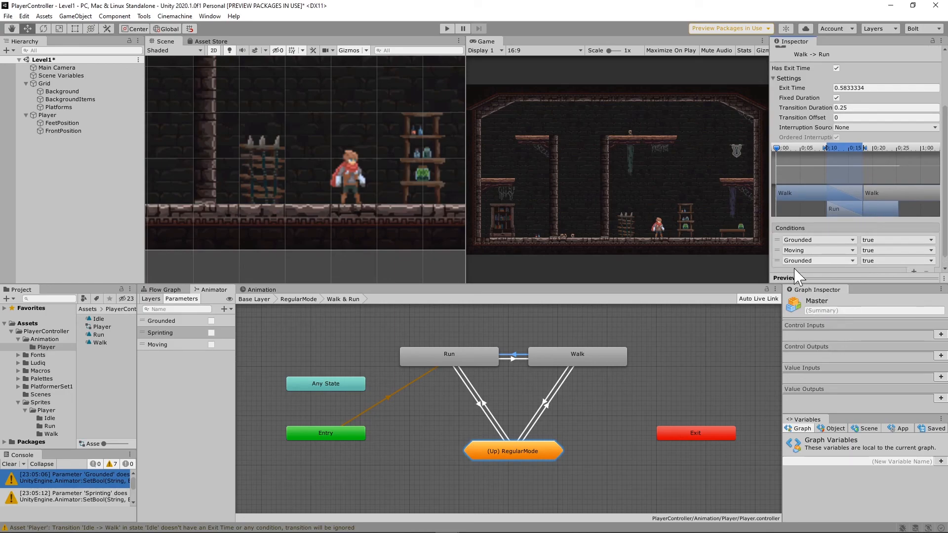
pyautogui.click(817, 261)
pyautogui.click(819, 301)
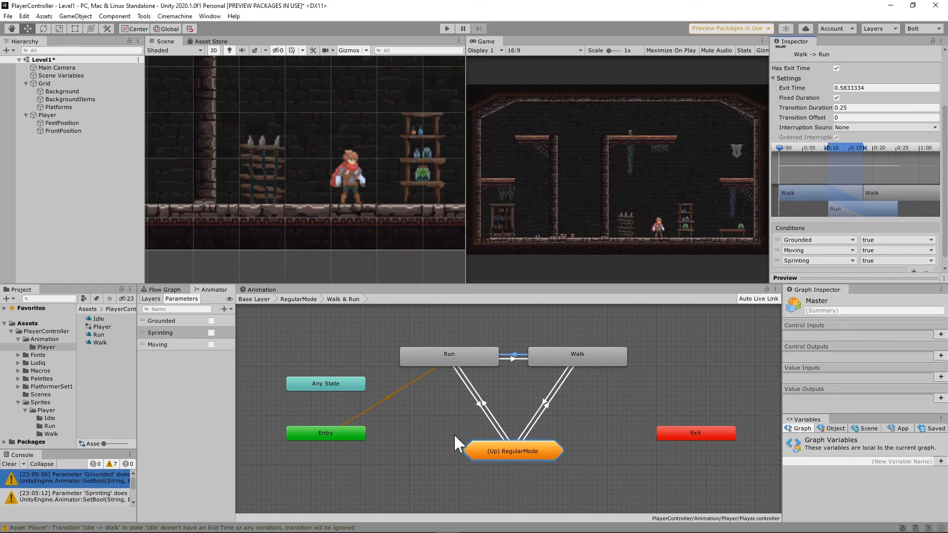
# Step: Add conditions to the Run -> Walk transition requiring Grounded true, Moving true and Sprinting false
pyautogui.click(512, 358)
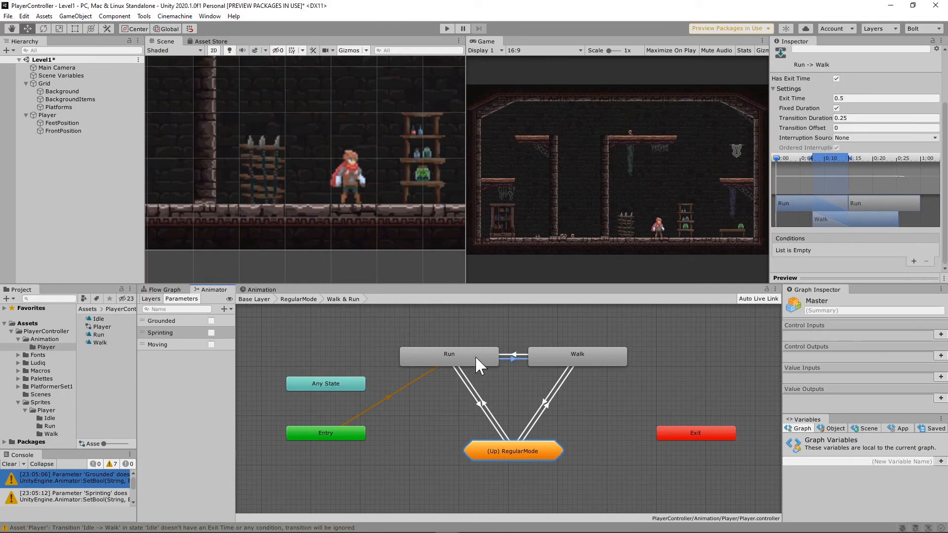
pyautogui.click(913, 261)
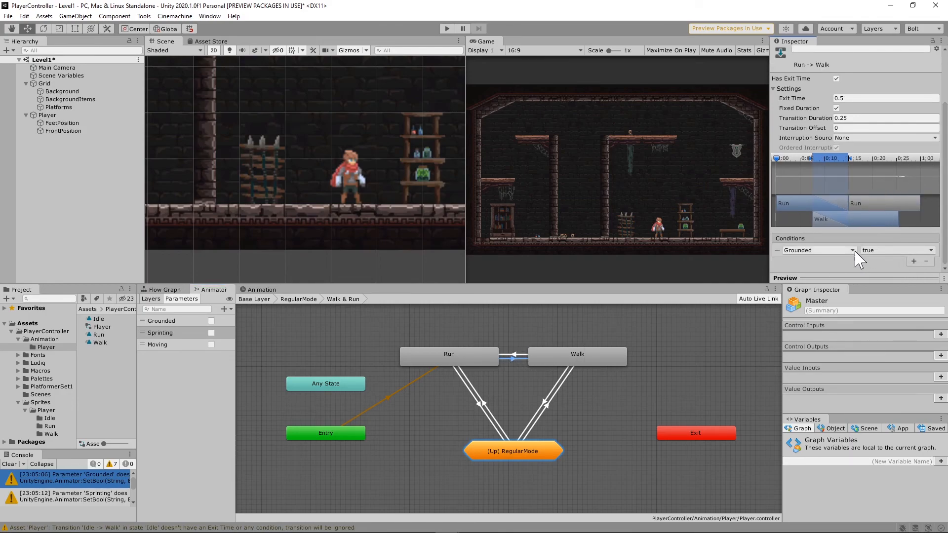
pyautogui.click(913, 262)
pyautogui.click(819, 261)
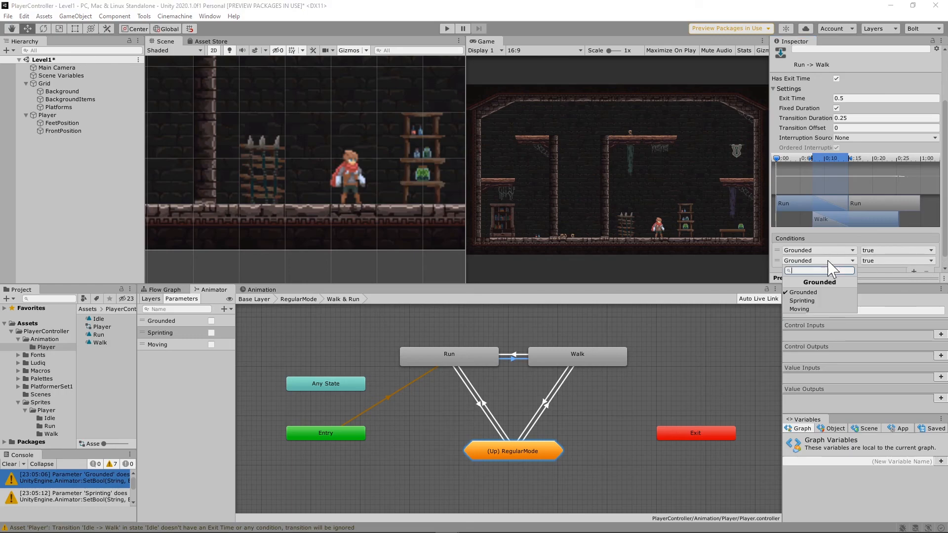
pyautogui.click(799, 309)
pyautogui.click(913, 260)
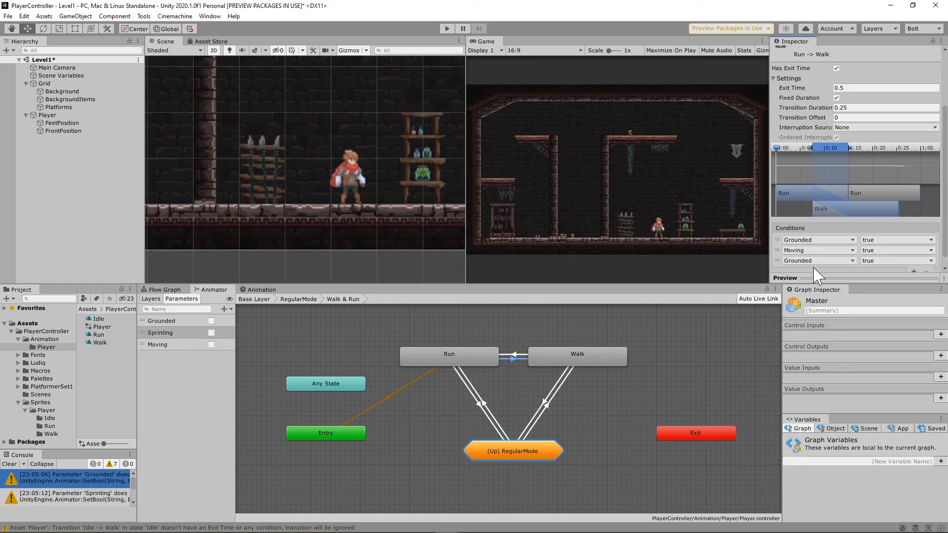
pyautogui.click(819, 261)
pyautogui.click(799, 298)
pyautogui.click(897, 261)
pyautogui.click(881, 282)
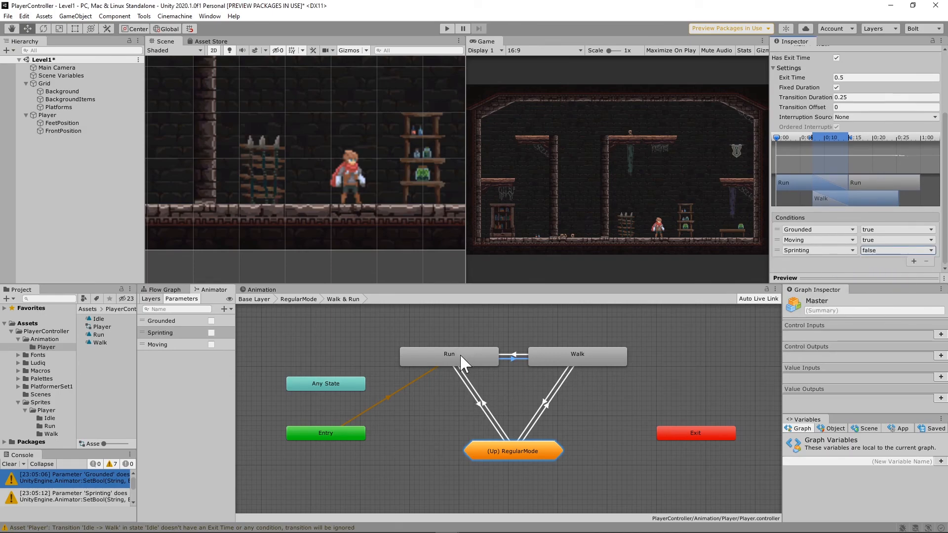
# Step: Turn off Has Exit Time for the Run -> Idle transition and set its Transition Duration to 0
pyautogui.click(478, 404)
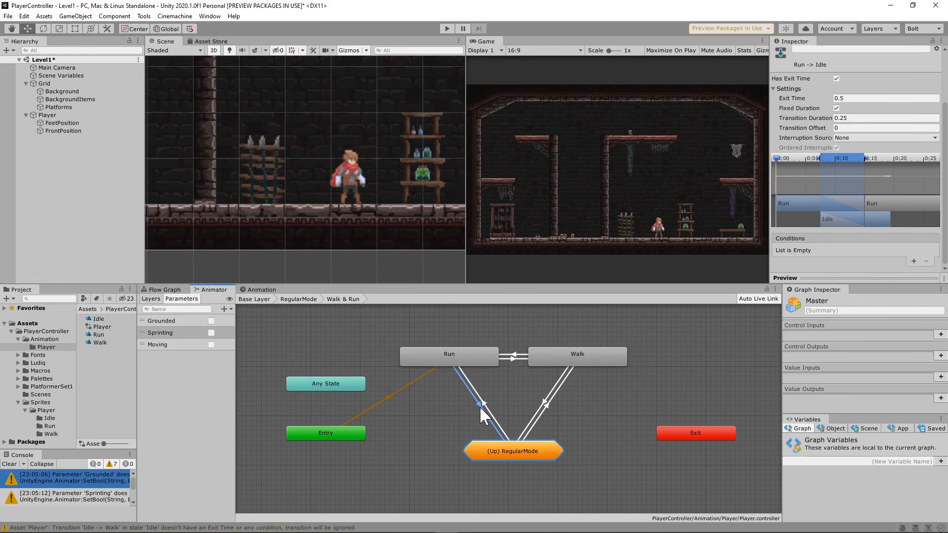
pyautogui.click(835, 79)
pyautogui.click(862, 118)
pyautogui.write('0')
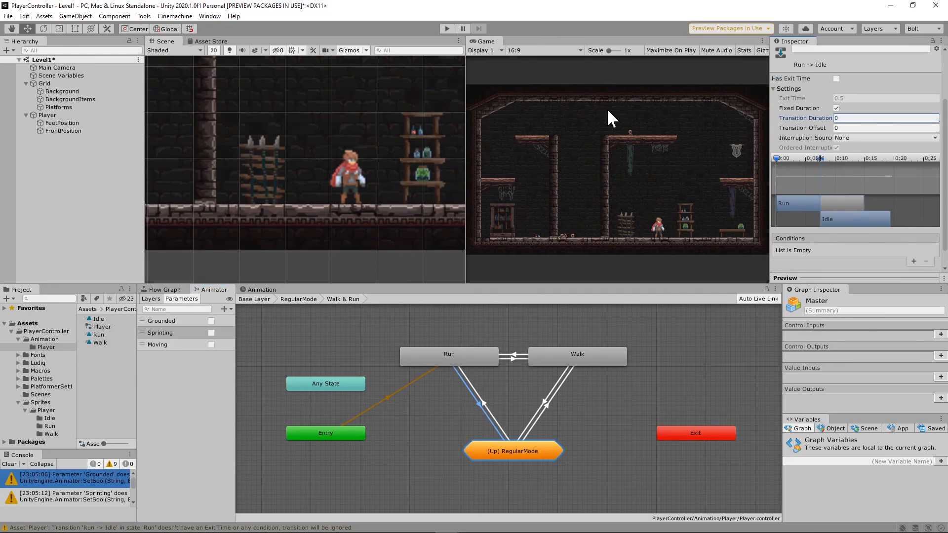
# Step: Turn off Has Exit Time for the Walk -> Run transition and set its Transition Duration to 0
pyautogui.click(519, 352)
pyautogui.click(836, 79)
pyautogui.write('0')
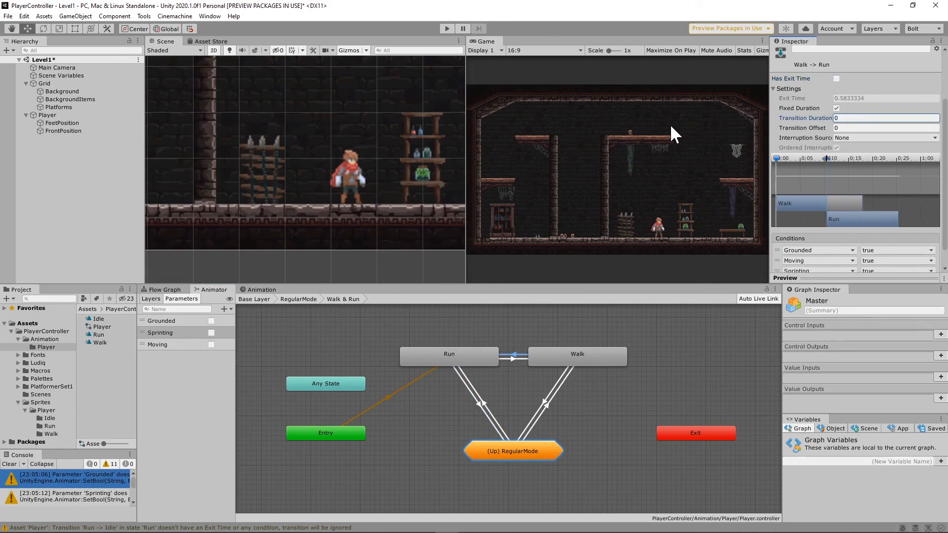
# Step: Turn off Has Exit Time for the Run -> Walk transition and set its Transition Duration to 0
pyautogui.click(511, 358)
pyautogui.click(835, 79)
pyautogui.moveTo(853, 119); pyautogui.dragTo(733, 105)
pyautogui.write('0')
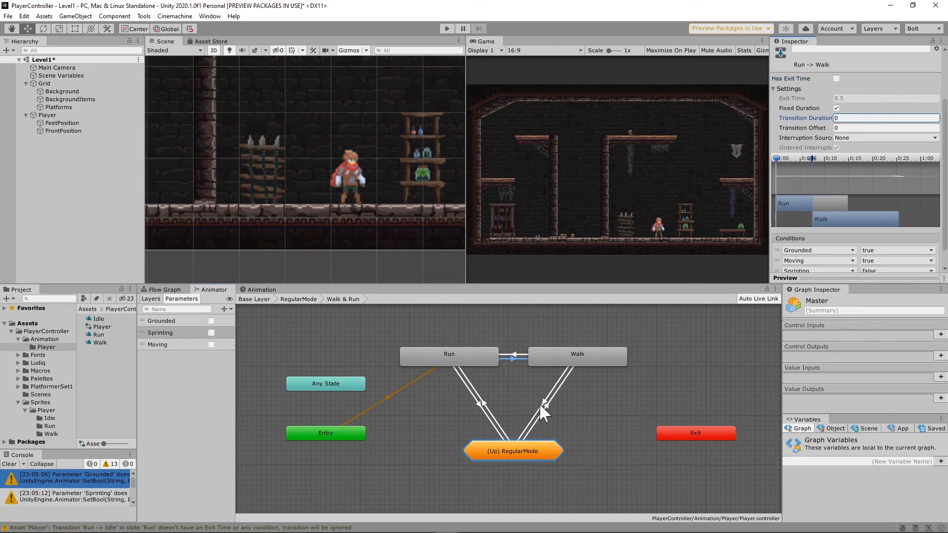
# Step: Add conditions to the Run -> Idle transition requiring Grounded to be true and Moving to be false
pyautogui.click(480, 408)
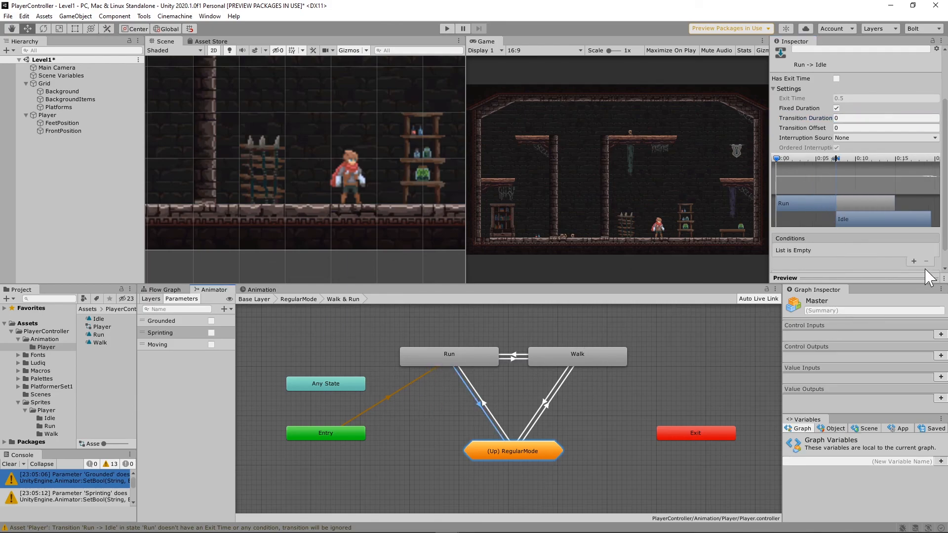
pyautogui.click(912, 261)
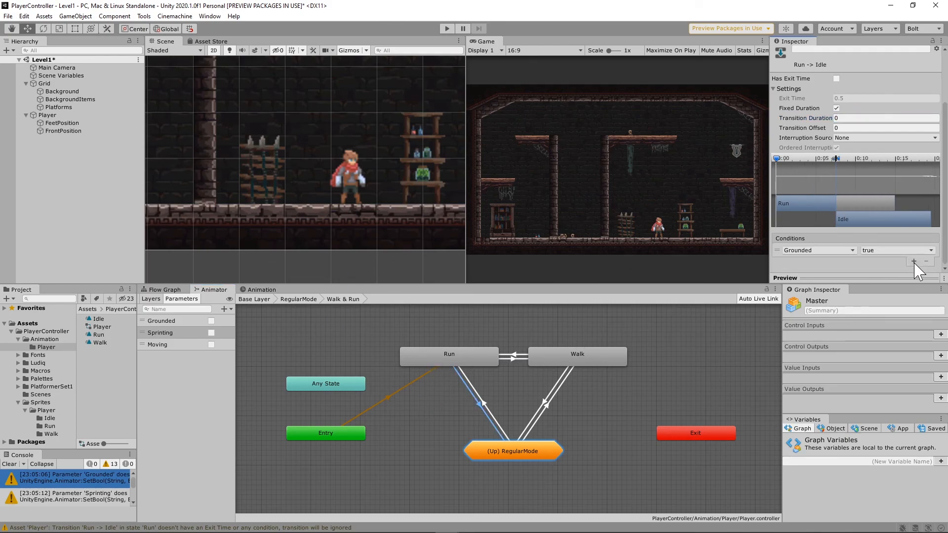
pyautogui.click(913, 261)
pyautogui.click(839, 260)
pyautogui.click(819, 318)
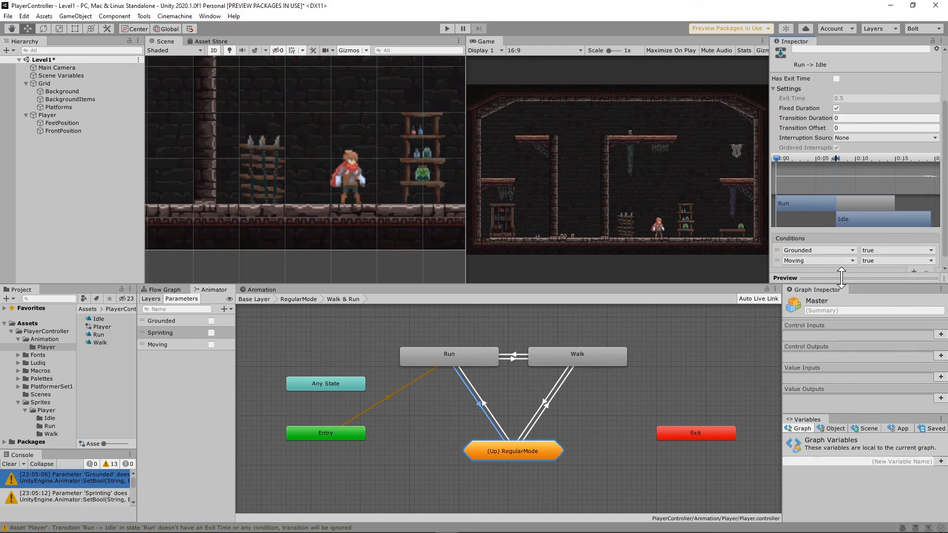
pyautogui.click(888, 260)
pyautogui.click(884, 270)
# Step: Add a third condition to the Run -> Idle transition requiring Sprinting to be false
pyautogui.scroll(-1, 914, 265)
pyautogui.click(914, 261)
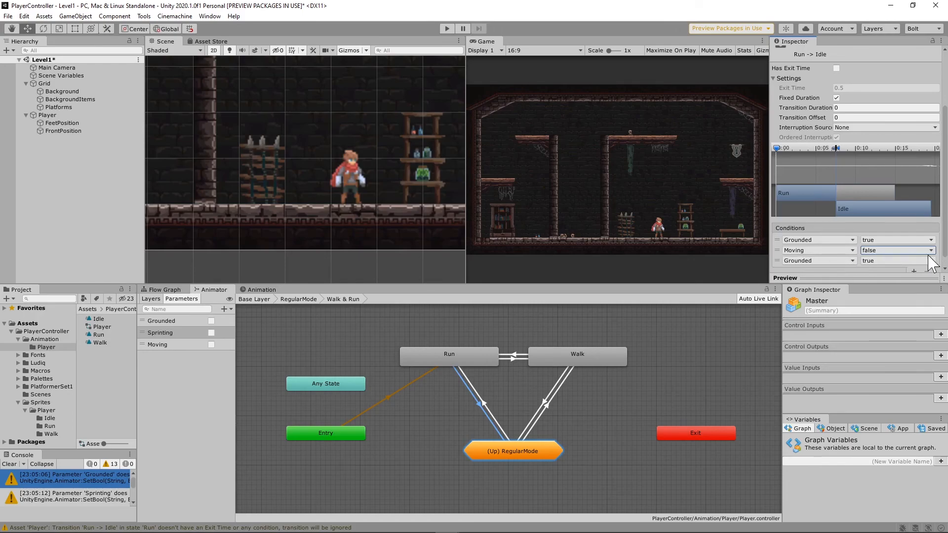
pyautogui.click(775, 262)
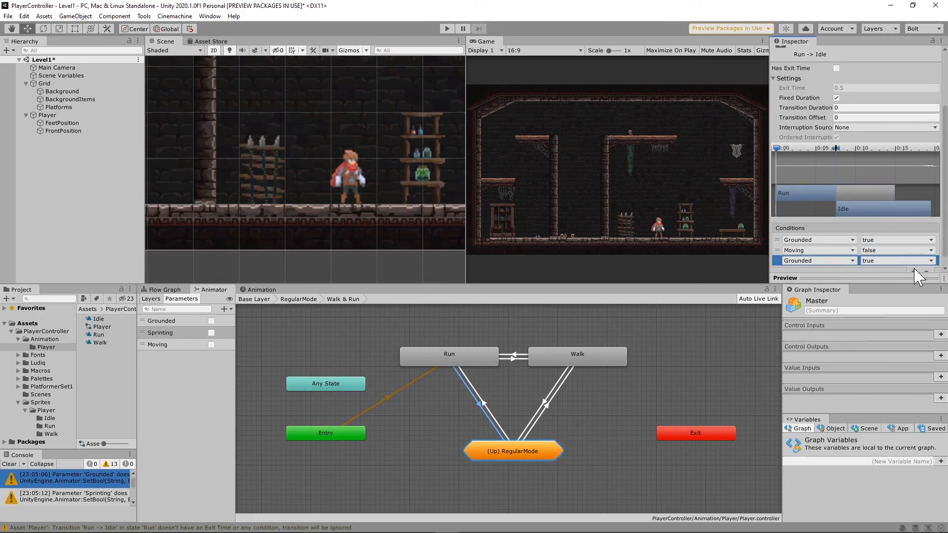
pyautogui.scroll(-1, 918, 270)
pyautogui.click(833, 251)
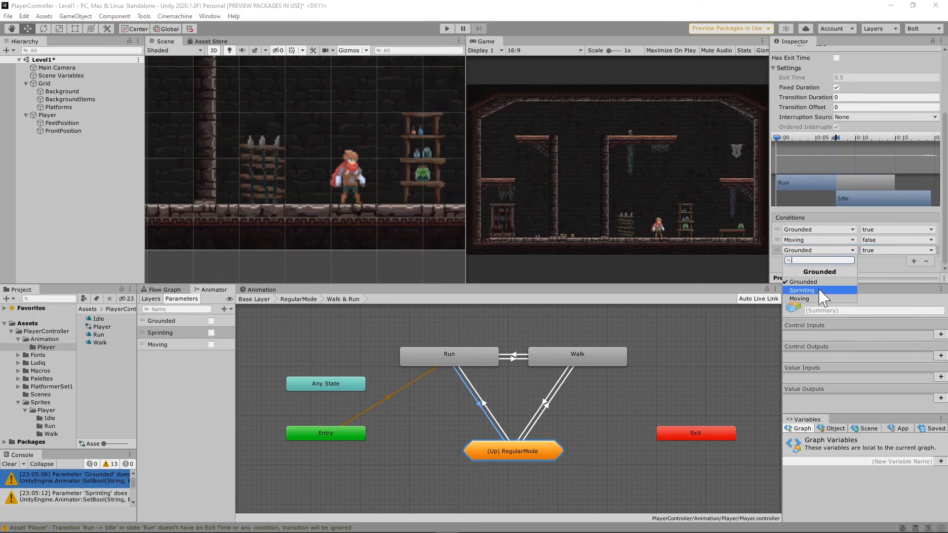
pyautogui.click(819, 284)
pyautogui.click(896, 250)
pyautogui.click(891, 268)
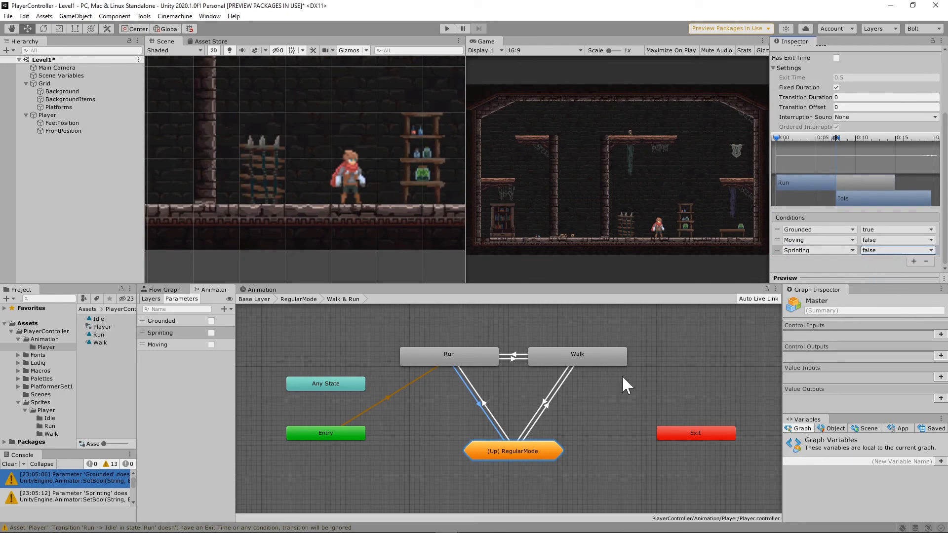
# Step: Add conditions to the Walk -> Idle transition requiring Grounded to be true and Sprinting to be false
pyautogui.click(545, 393)
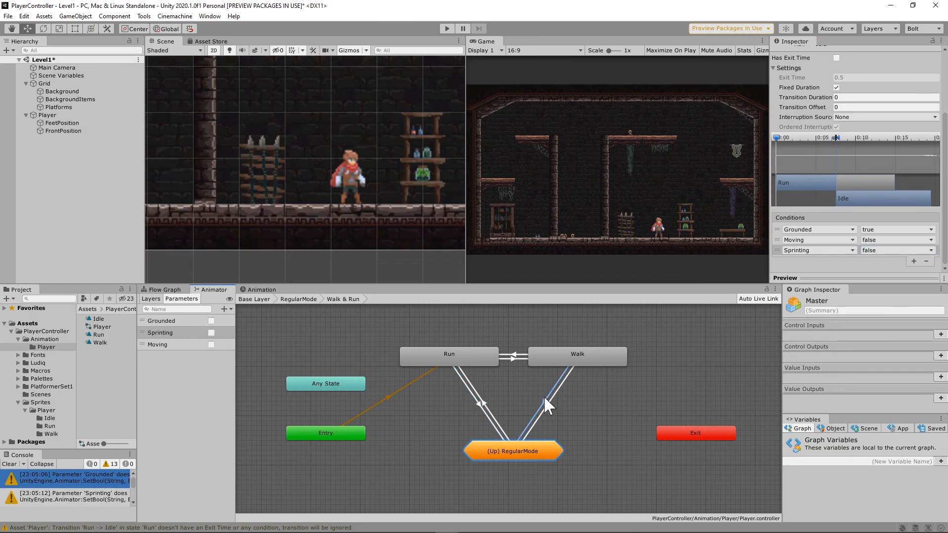
pyautogui.click(913, 261)
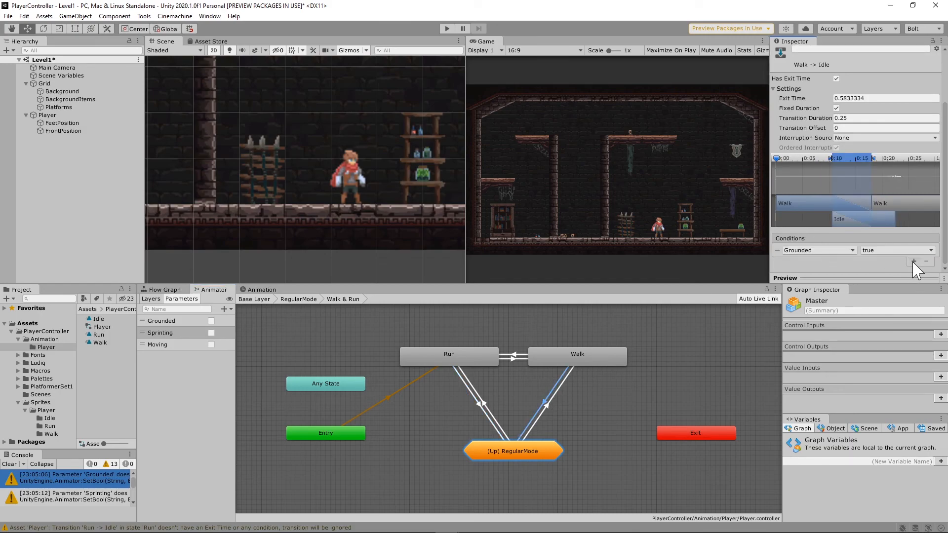
pyautogui.click(818, 250)
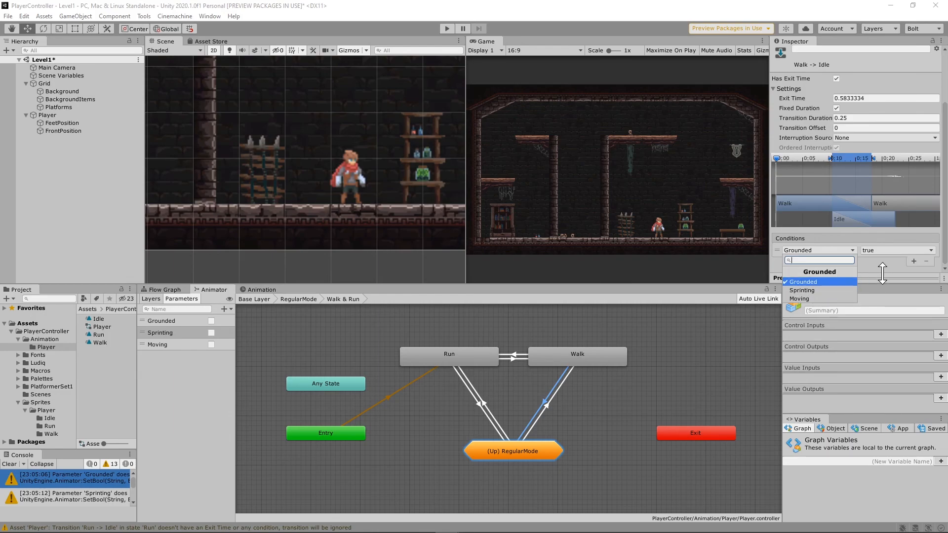
pyautogui.click(882, 273)
pyautogui.click(914, 261)
pyautogui.click(818, 260)
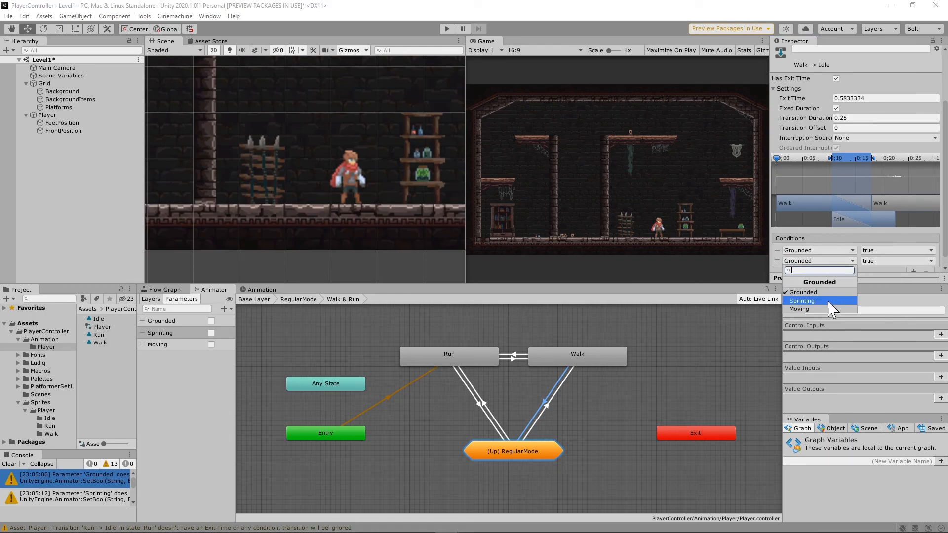
pyautogui.click(828, 301)
pyautogui.click(895, 261)
pyautogui.click(884, 276)
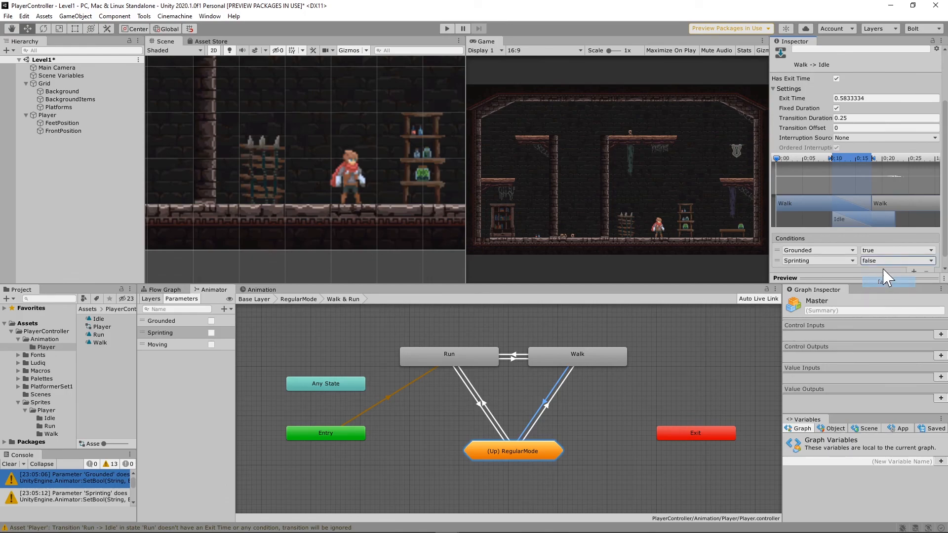
# Step: Add a third condition to the Walk -> Idle transition requiring Moving to be false
pyautogui.scroll(-1, 912, 271)
pyautogui.click(912, 262)
pyautogui.click(799, 264)
pyautogui.click(803, 310)
pyautogui.click(896, 261)
pyautogui.click(889, 270)
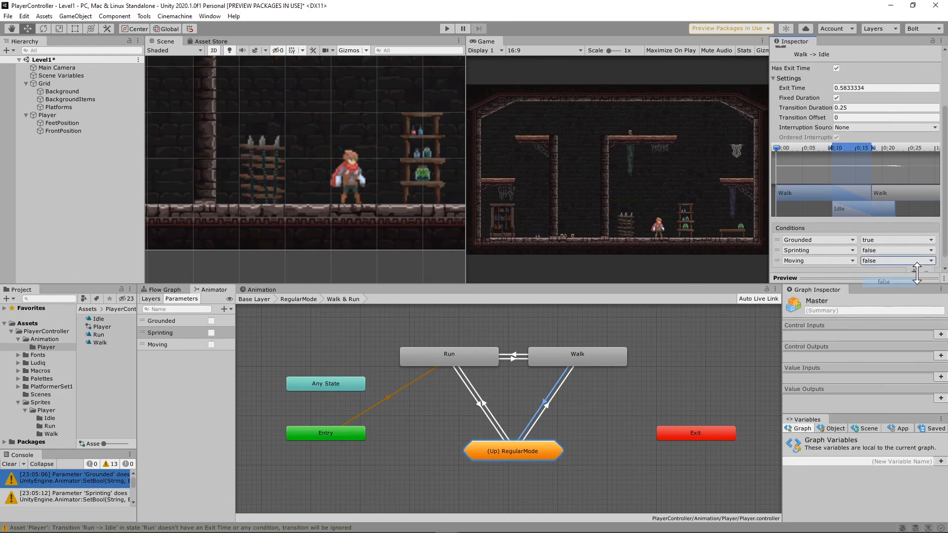
pyautogui.click(372, 339)
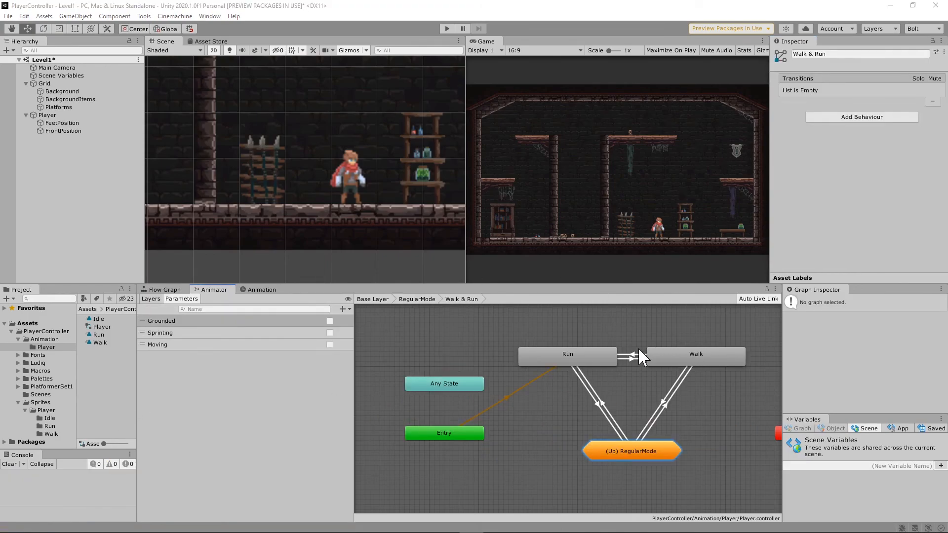
# Step: Turn off Has Exit Time for the Walk -> Idle transition and set its Transition Duration to 0
pyautogui.click(633, 355)
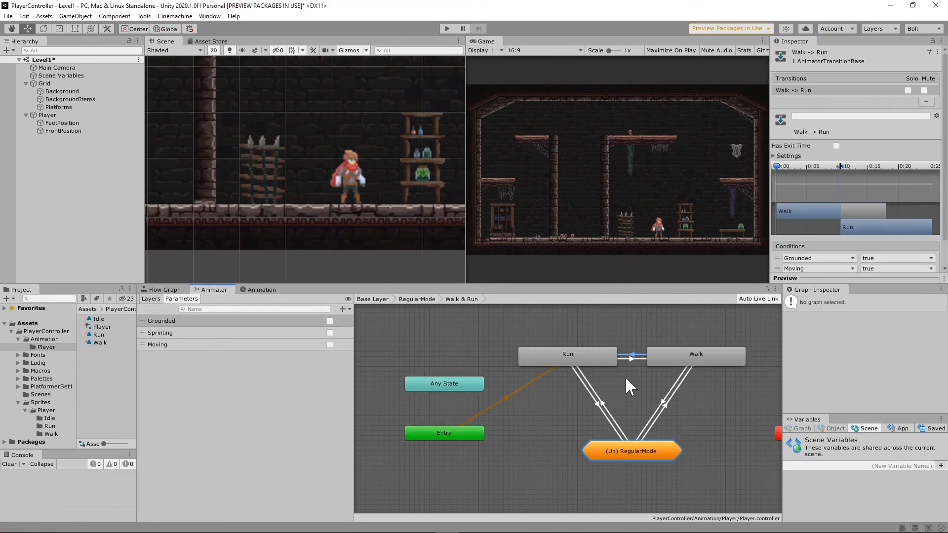
pyautogui.click(662, 402)
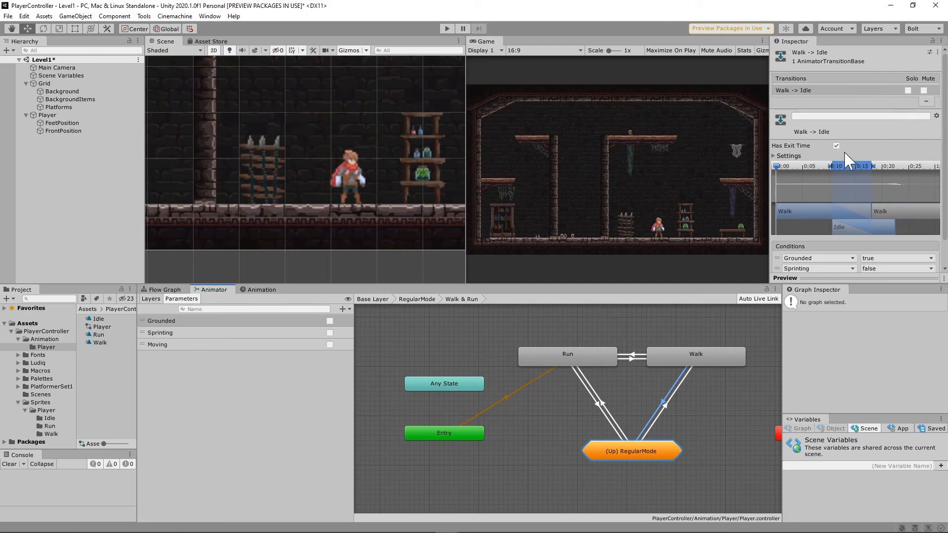
pyautogui.click(836, 145)
pyautogui.click(774, 156)
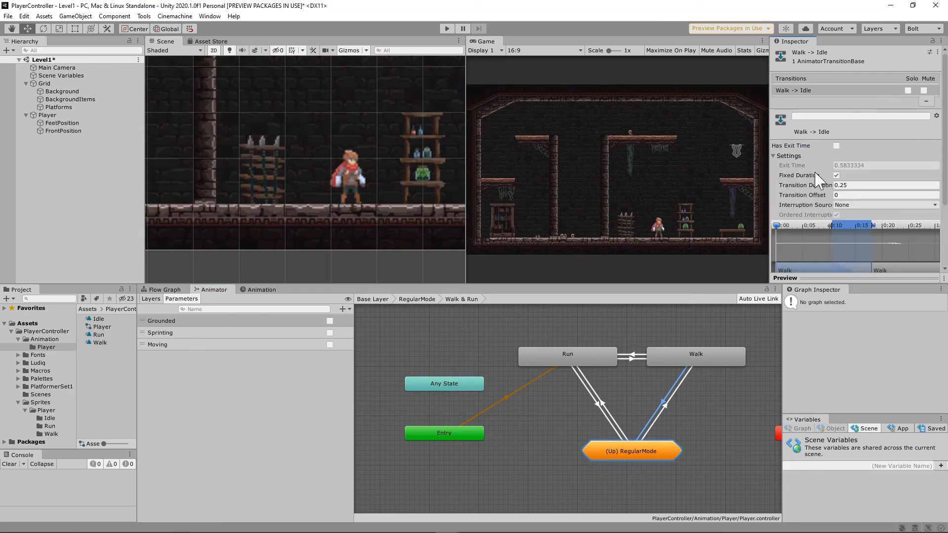
pyautogui.scroll(-3, 840, 173)
pyautogui.click(859, 97)
pyautogui.write('0')
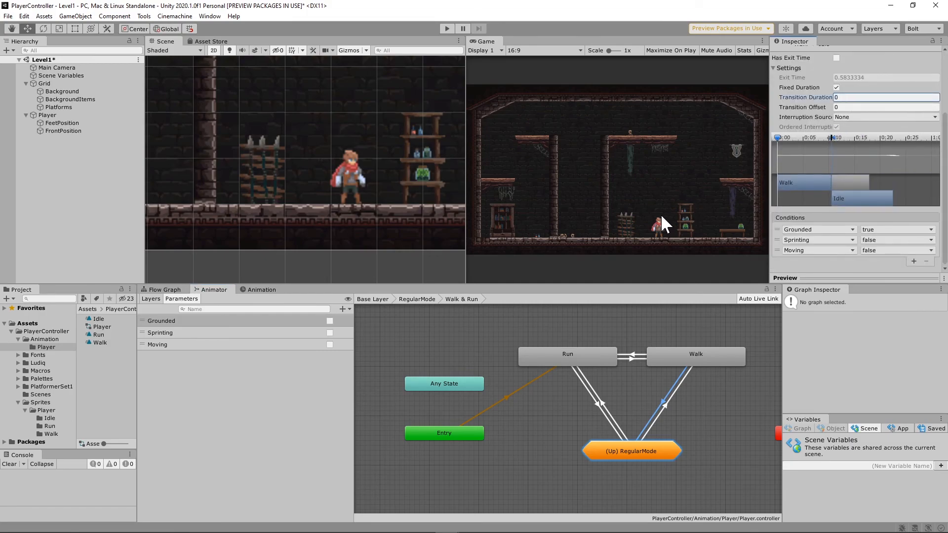
# Step: Review the exit time, duration and conditions of the transitions linking Run and Walk with Idle
pyautogui.click(596, 405)
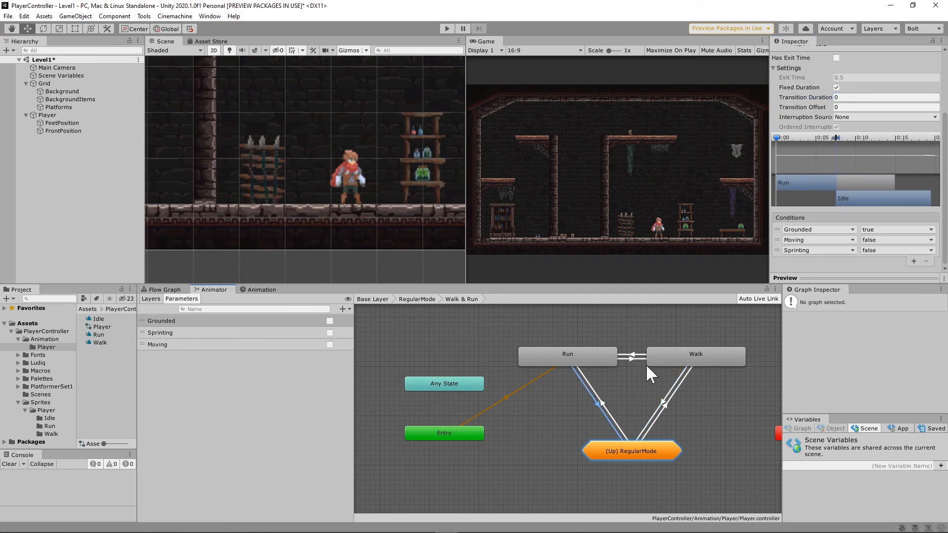
pyautogui.click(602, 400)
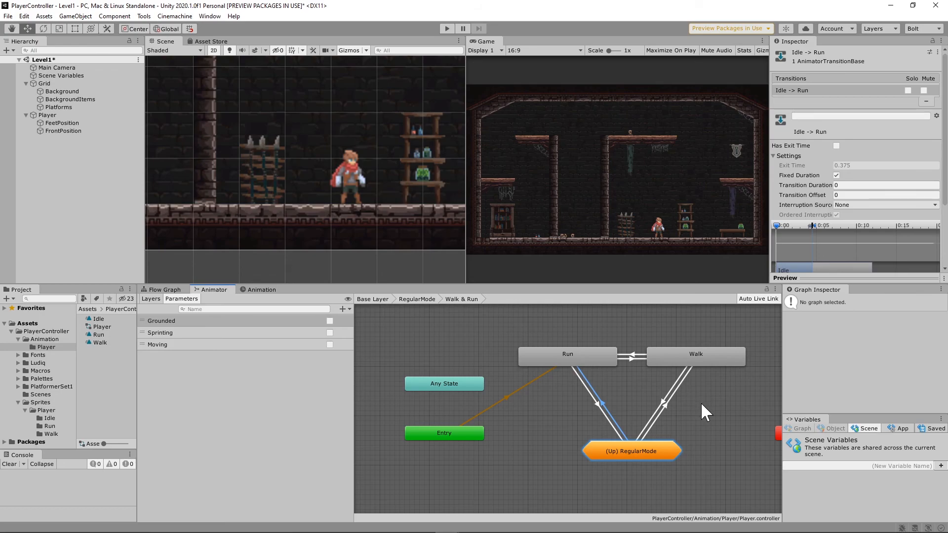
pyautogui.click(663, 402)
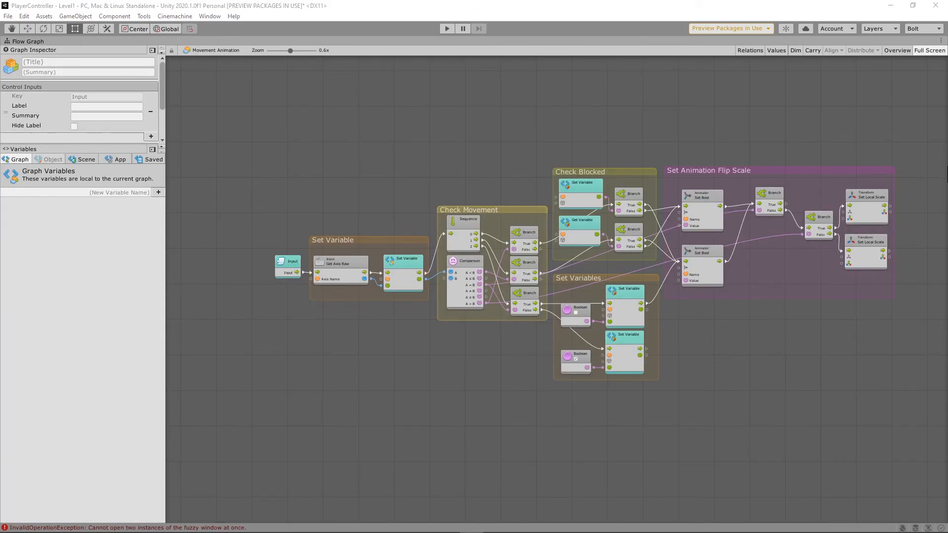
# Step: Examine the Set Variable and Check Movement groups in the Movement Animation flow graph, including the axis input, comparison and branches
pyautogui.scroll(1, 402, 216)
pyautogui.moveTo(452, 199); pyautogui.dragTo(369, 181, button='middle')
pyautogui.scroll(2, 331, 207)
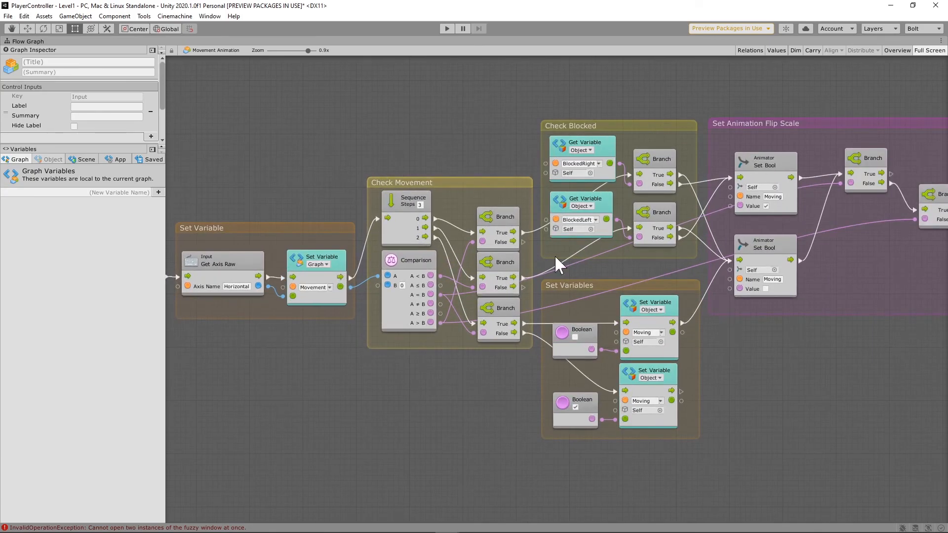
pyautogui.moveTo(253, 215); pyautogui.dragTo(297, 219, button='middle')
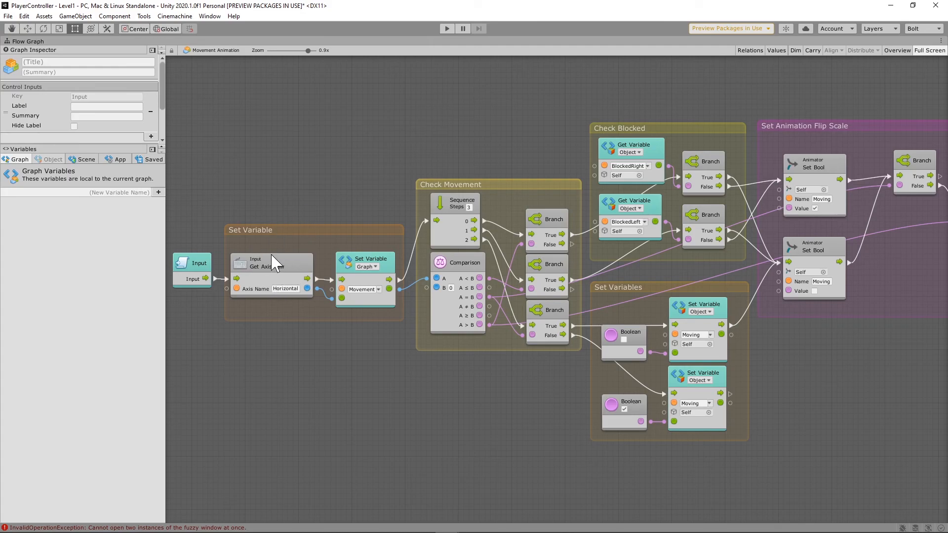
pyautogui.scroll(1, 299, 291)
pyautogui.moveTo(322, 211); pyautogui.dragTo(262, 220, button='middle')
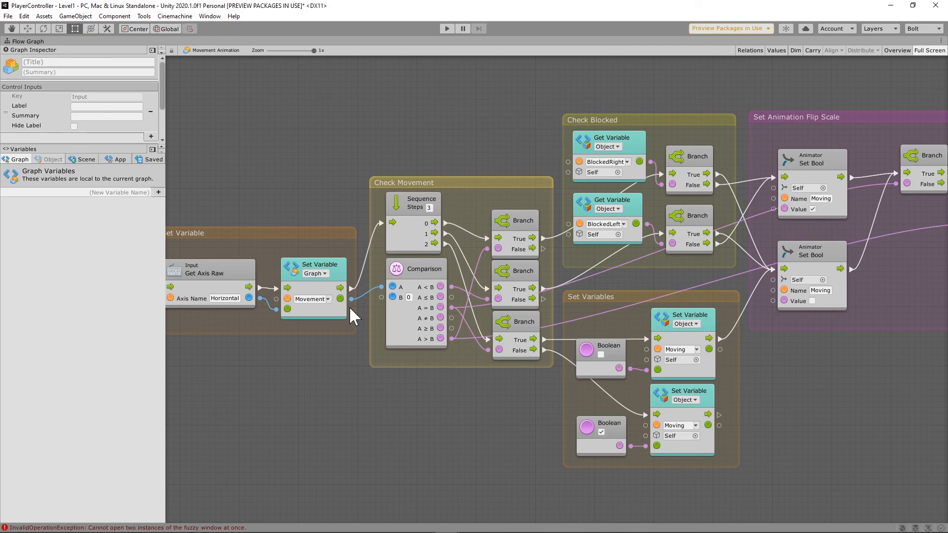
pyautogui.scroll(-1, 805, 381)
pyautogui.moveTo(778, 385); pyautogui.dragTo(765, 347, button='middle')
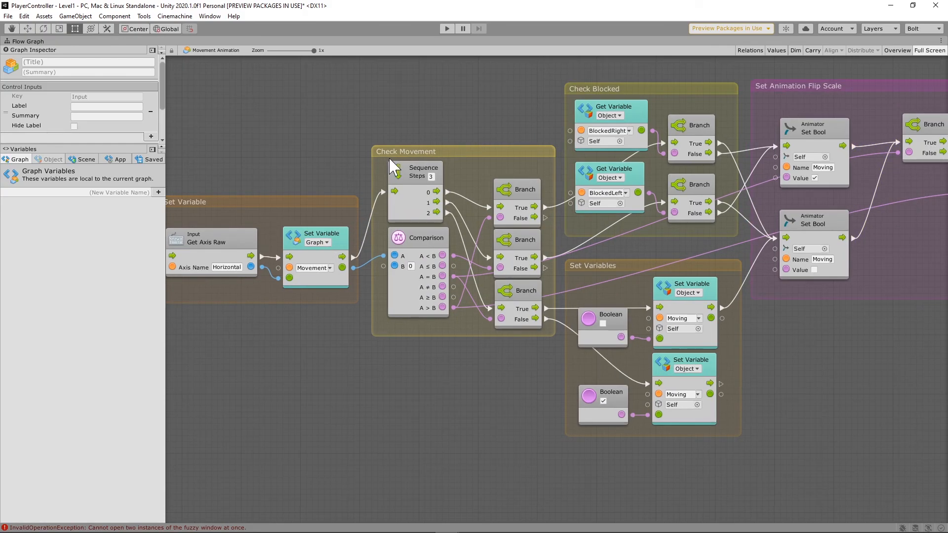
pyautogui.scroll(2, 313, 264)
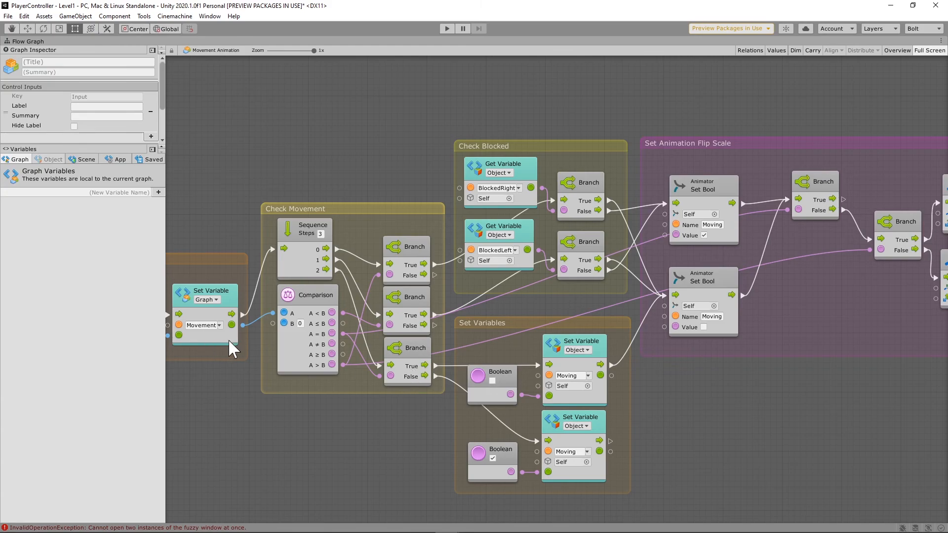
pyautogui.moveTo(186, 238); pyautogui.dragTo(307, 228, button='middle')
pyautogui.moveTo(398, 263); pyautogui.dragTo(278, 248, button='middle')
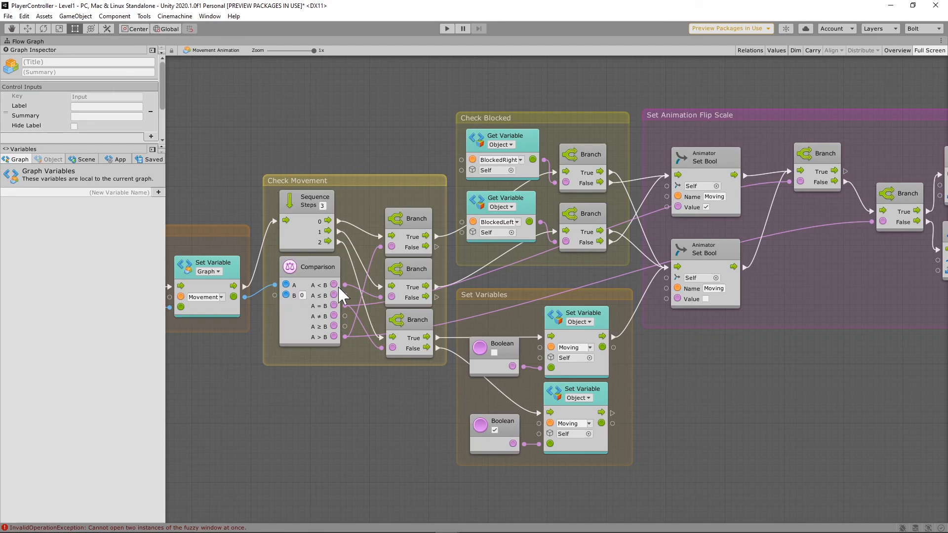
pyautogui.click(428, 273)
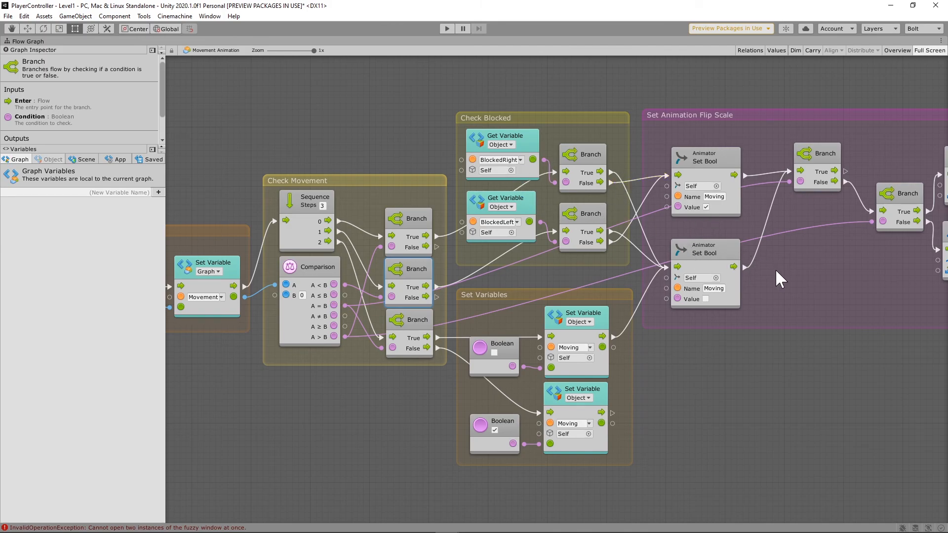
# Step: Examine how the Check Blocked and Set Variables groups feed the Set Animation Flip Scale group in the Movement Animation graph
pyautogui.moveTo(775, 269); pyautogui.dragTo(715, 271, button='middle')
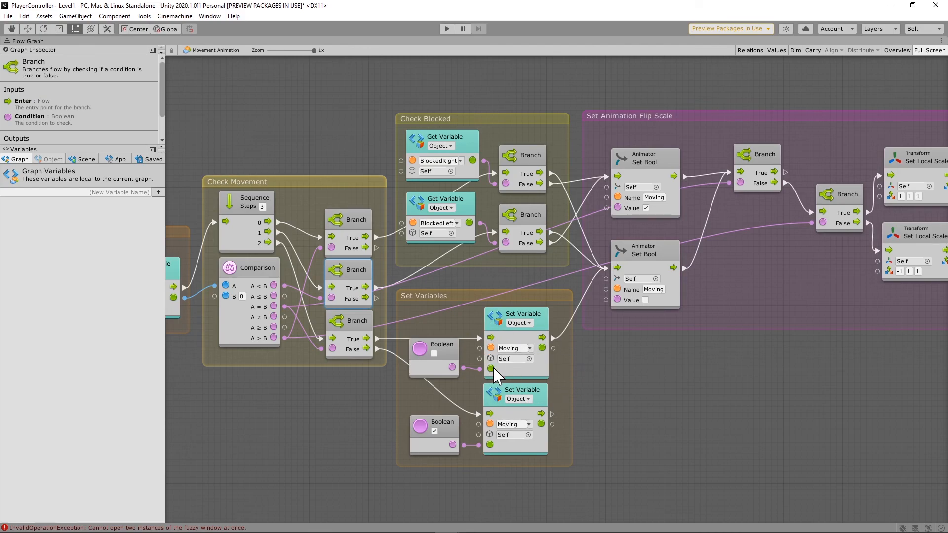
pyautogui.moveTo(624, 393); pyautogui.dragTo(477, 401, button='middle')
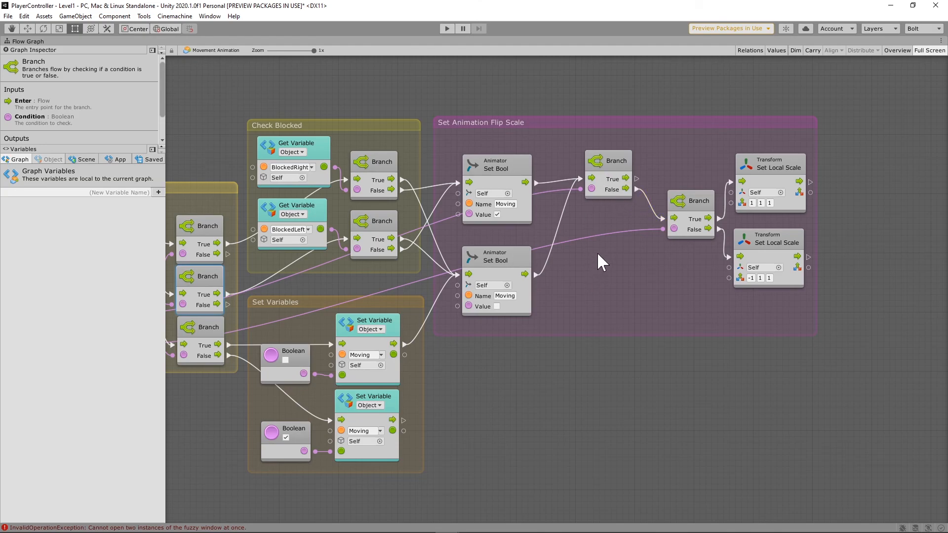
pyautogui.moveTo(658, 144); pyautogui.dragTo(558, 201, button='middle')
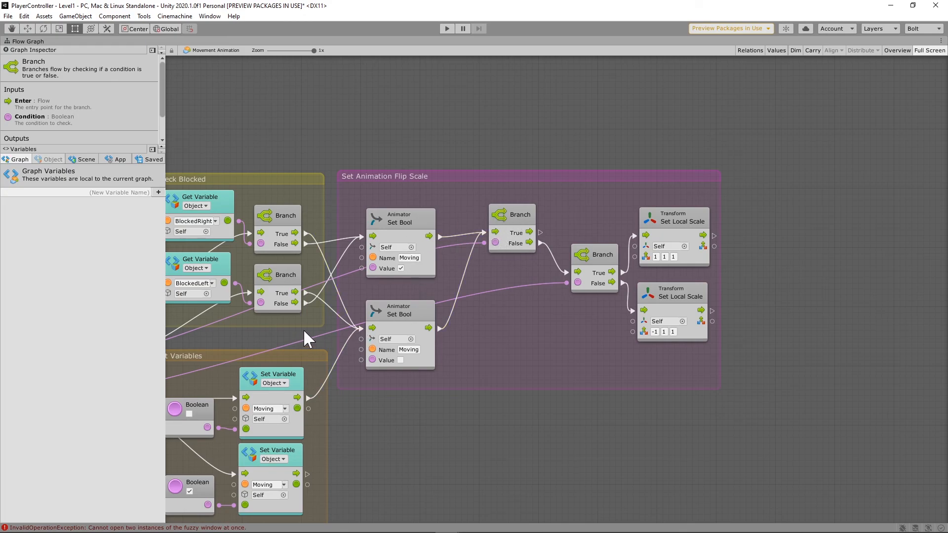
pyautogui.moveTo(300, 331); pyautogui.dragTo(648, 236, button='middle')
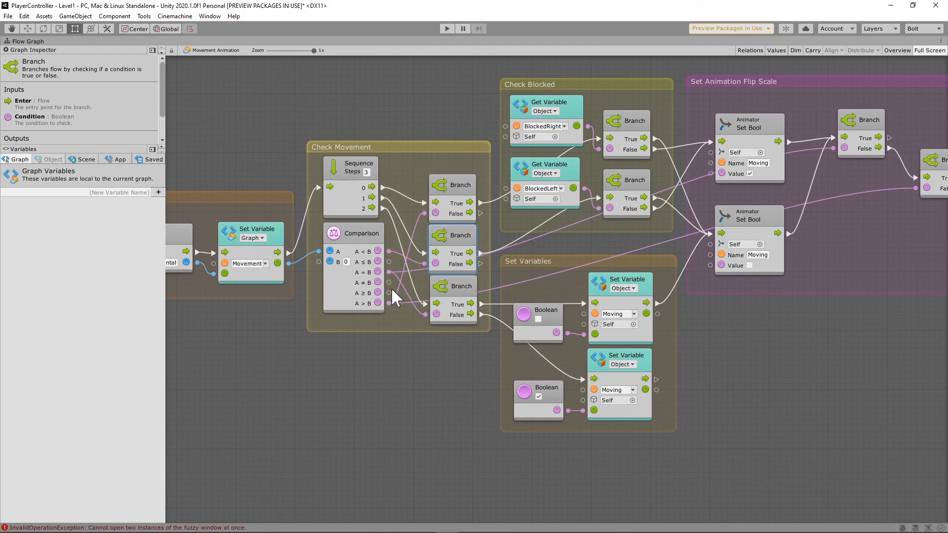
pyautogui.moveTo(762, 228); pyautogui.dragTo(629, 282, button='middle')
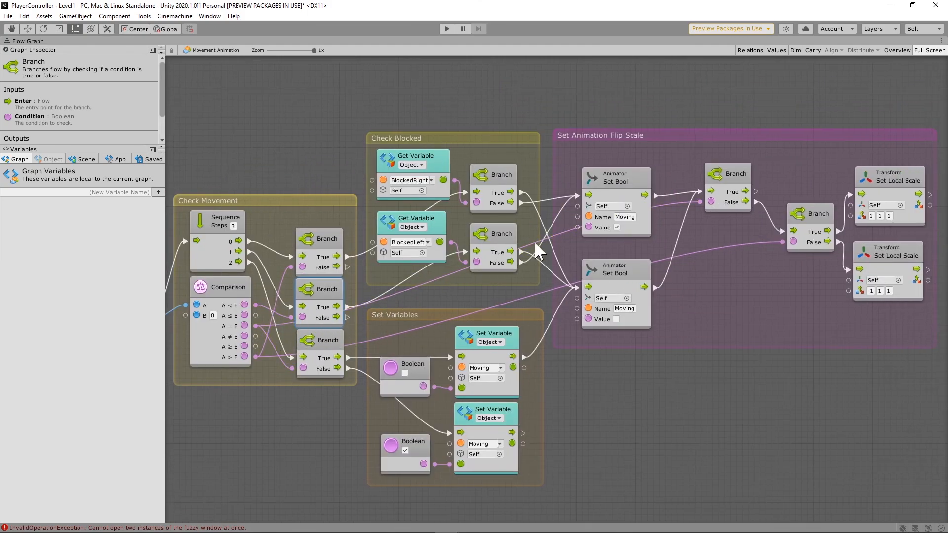
pyautogui.moveTo(716, 229); pyautogui.dragTo(517, 299, button='middle')
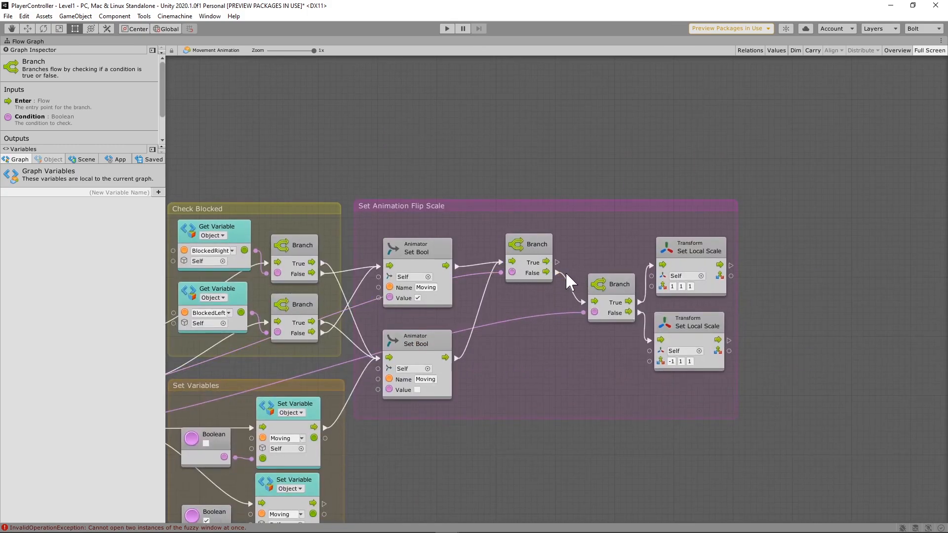
pyautogui.moveTo(499, 343); pyautogui.dragTo(723, 262, button='middle')
pyautogui.moveTo(681, 241); pyautogui.dragTo(463, 280, button='middle')
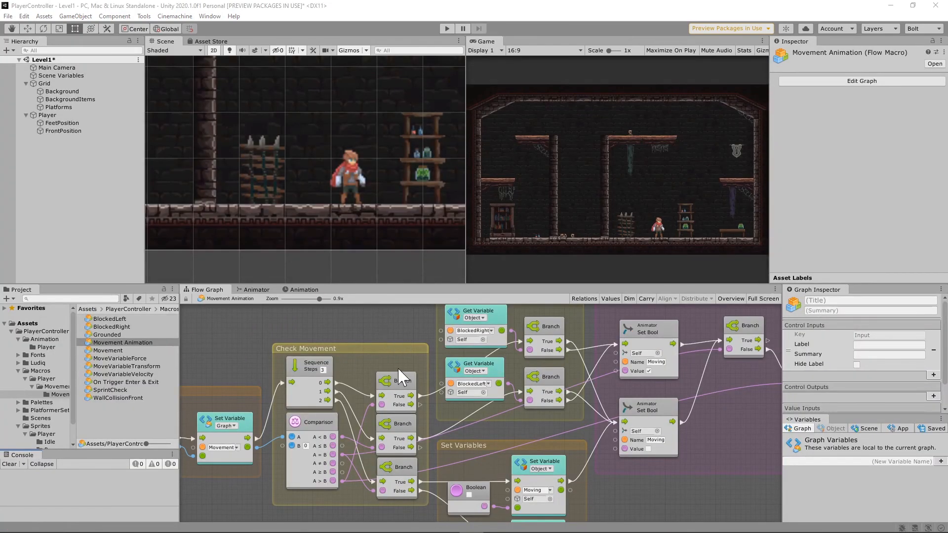
# Step: Look over the whole Movement Animation graph and return to the Walk & Run state machine in the Animator
pyautogui.scroll(-4, 291, 335)
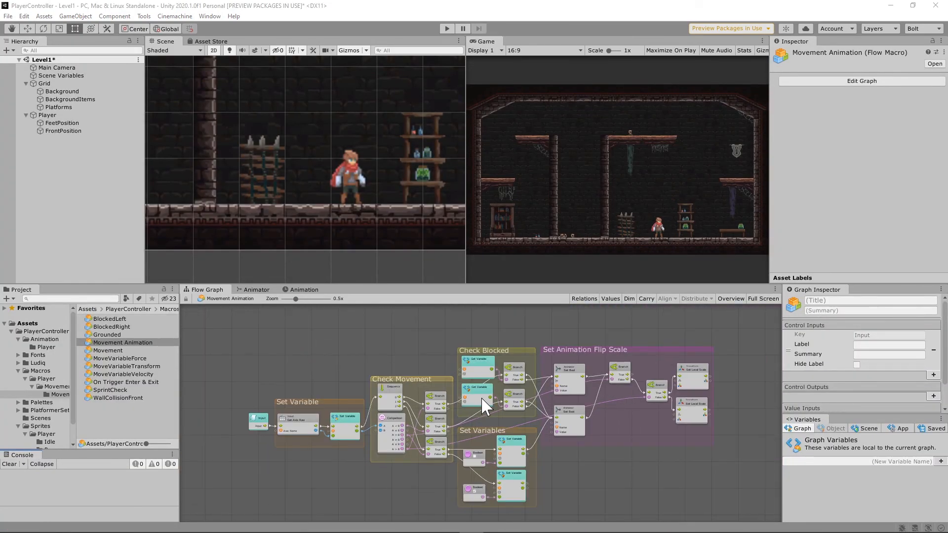
pyautogui.scroll(2, 402, 385)
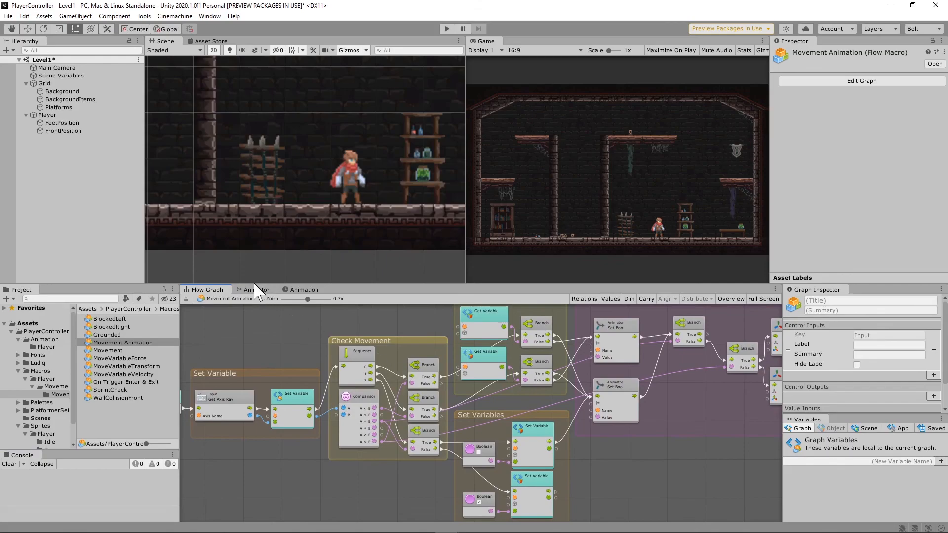
pyautogui.click(258, 290)
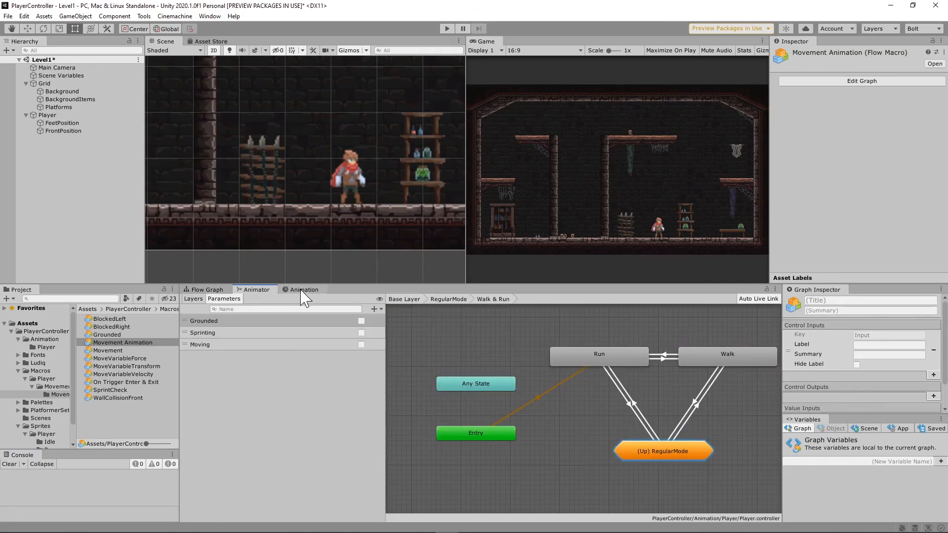
# Step: In the Player's Master graph, set the Sequence to 3 steps and connect a Movement Animation super unit to output 2
pyautogui.click(216, 291)
pyautogui.click(45, 116)
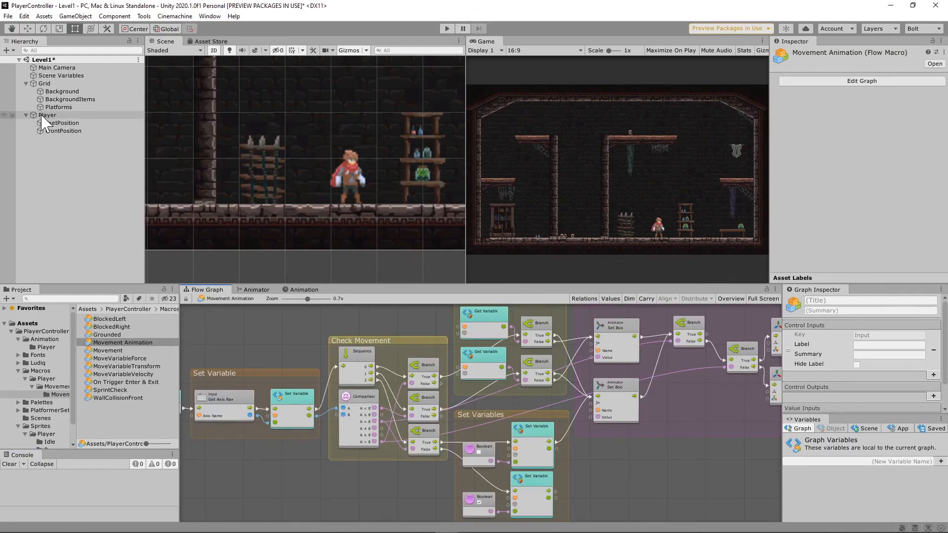
pyautogui.click(461, 375)
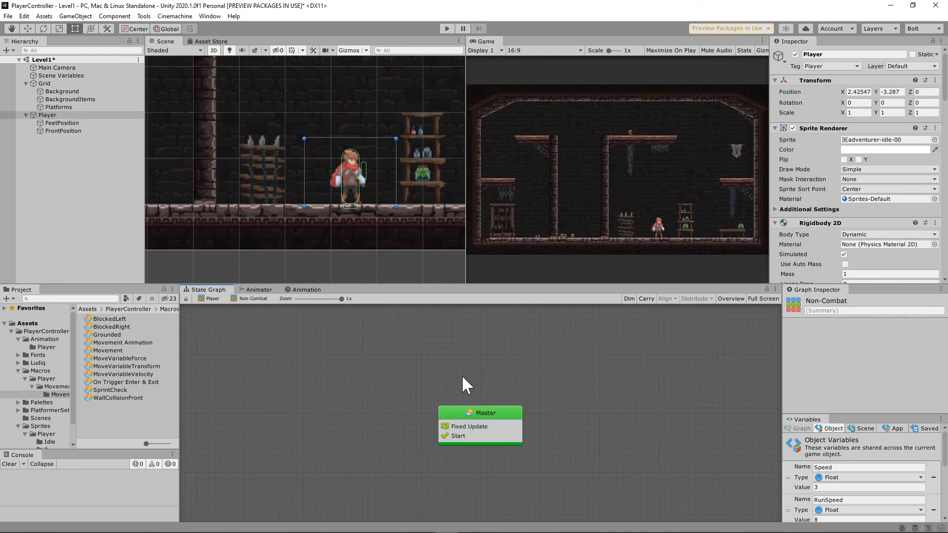
pyautogui.doubleClick(482, 437)
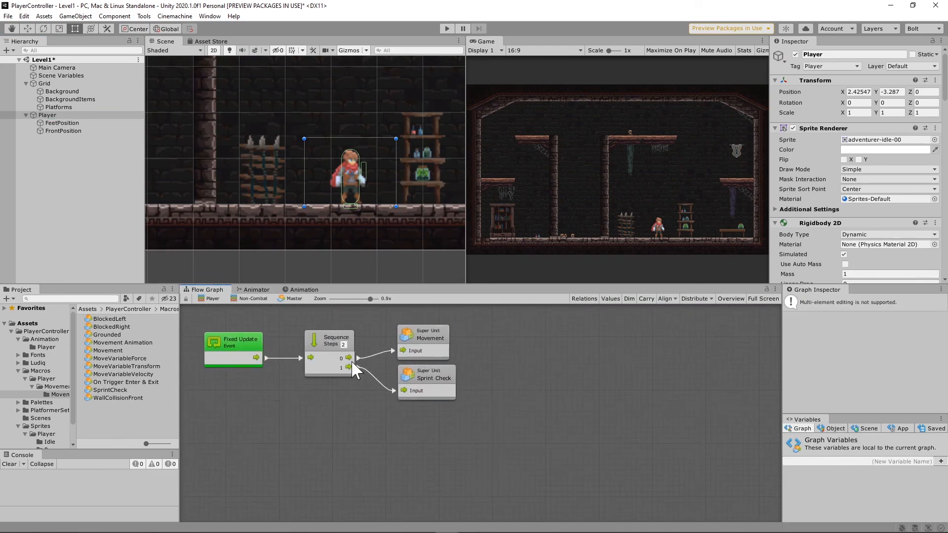
pyautogui.write('3')
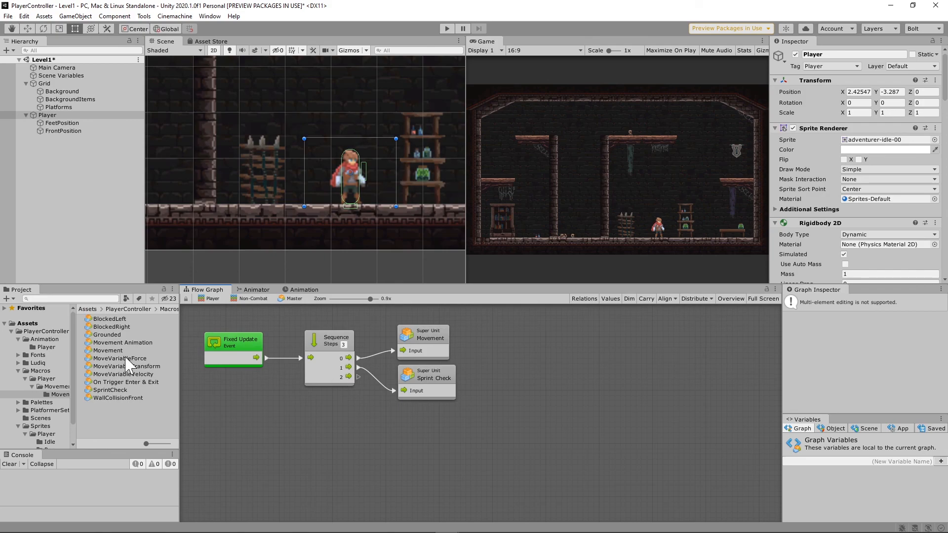
pyautogui.moveTo(123, 343); pyautogui.dragTo(444, 418)
pyautogui.moveTo(354, 377); pyautogui.dragTo(395, 428)
# Step: Run the game and walk the player left and right to test the idle, walk and flip animations
pyautogui.click(445, 30)
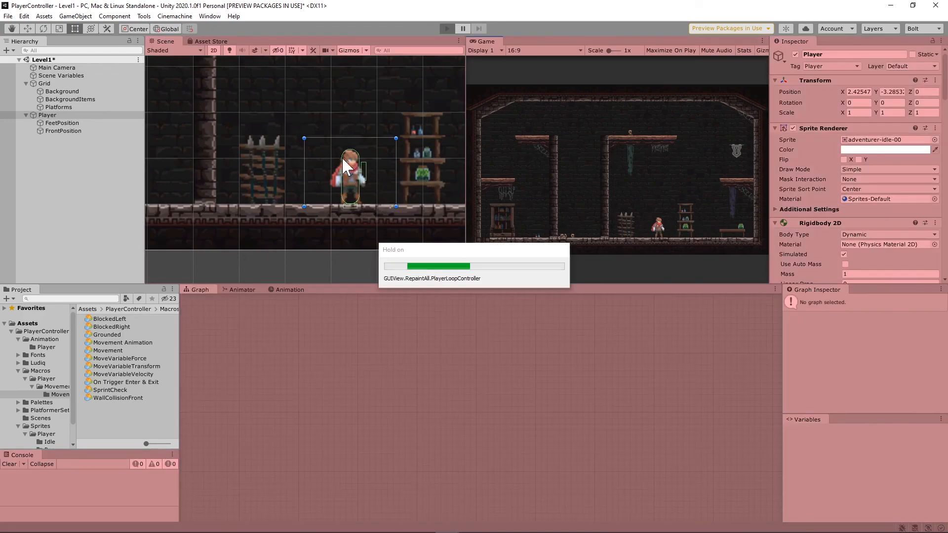
pyautogui.press('Left')
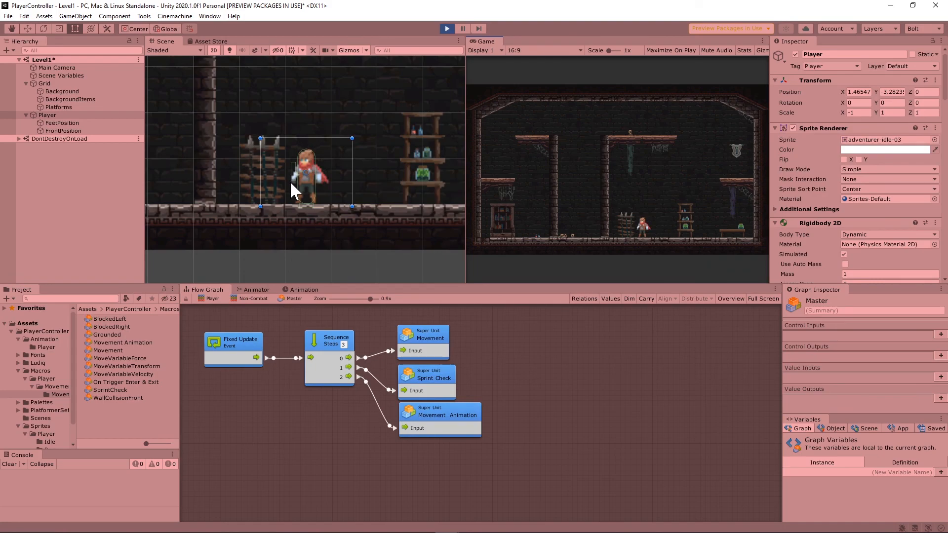
pyautogui.press('Right')
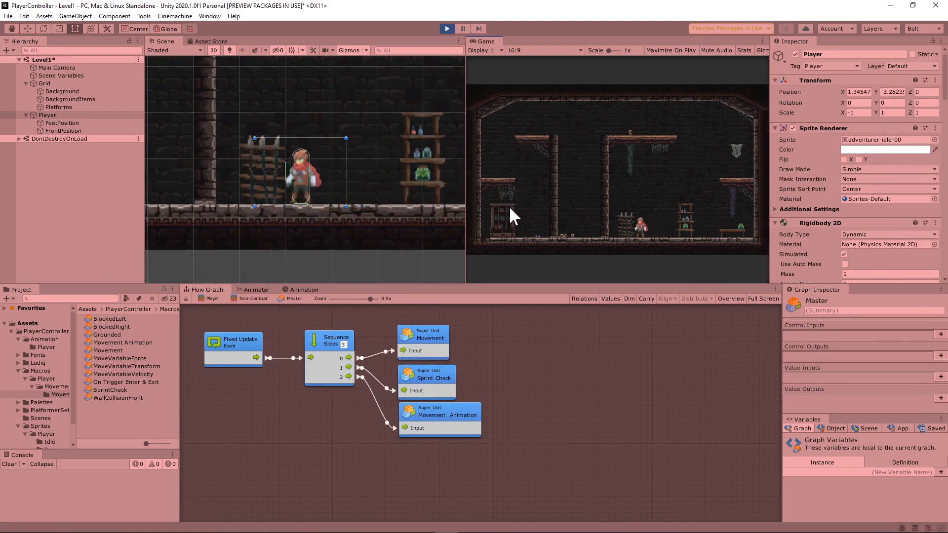
pyautogui.press('Left')
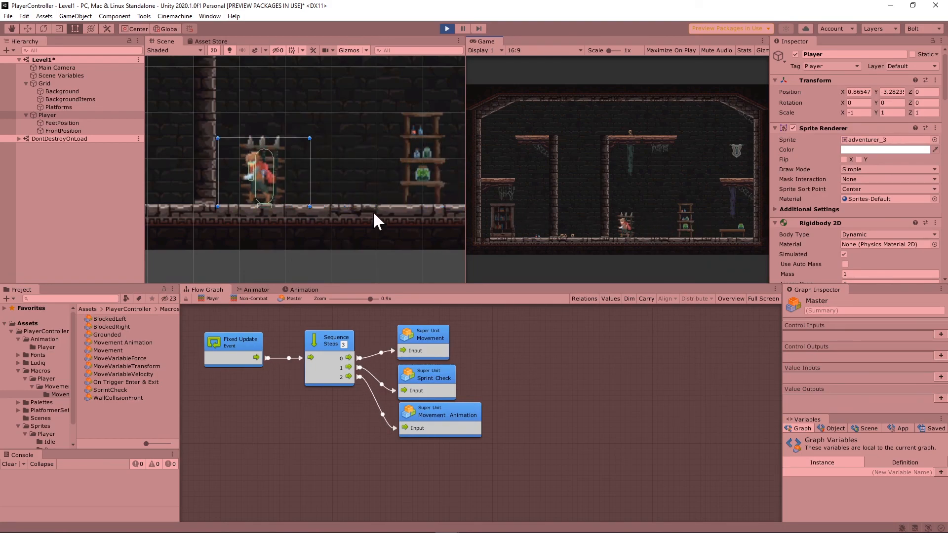
pyautogui.press('Left')
pyautogui.press('Right')
pyautogui.press('Left')
pyautogui.press('Right')
pyautogui.press('Left')
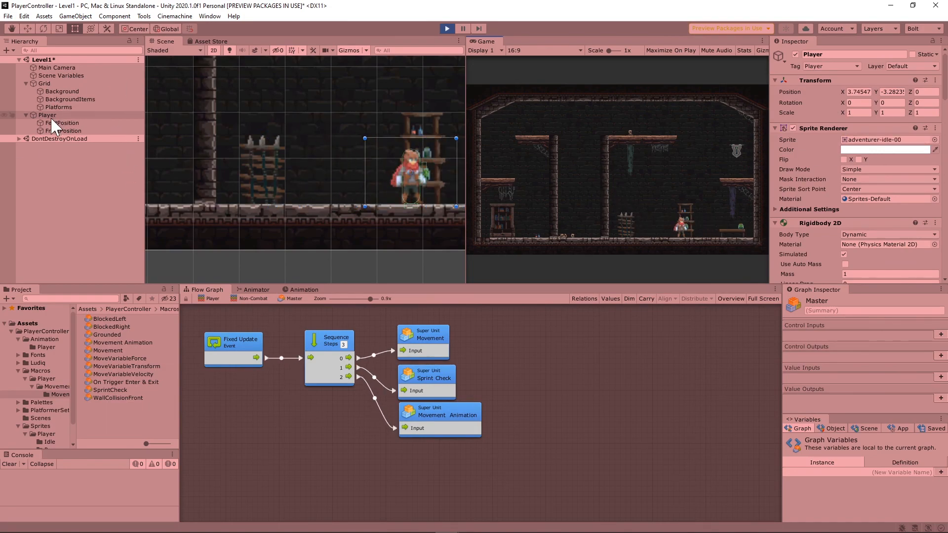
# Step: Bring up the Player's Sprinting, Moving, Grounded and Blocked variables in the Inspector during play mode
pyautogui.click(50, 115)
pyautogui.scroll(-15, 866, 187)
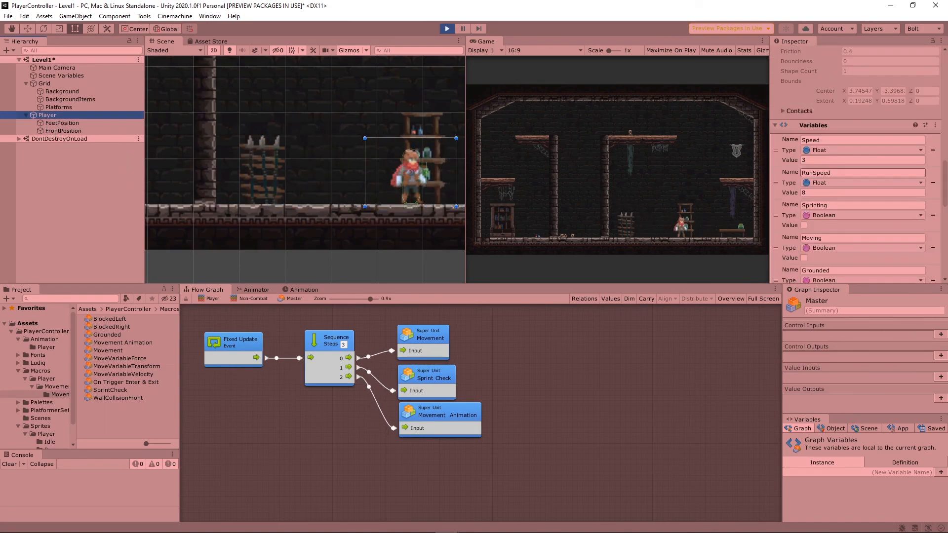
pyautogui.scroll(4, 864, 178)
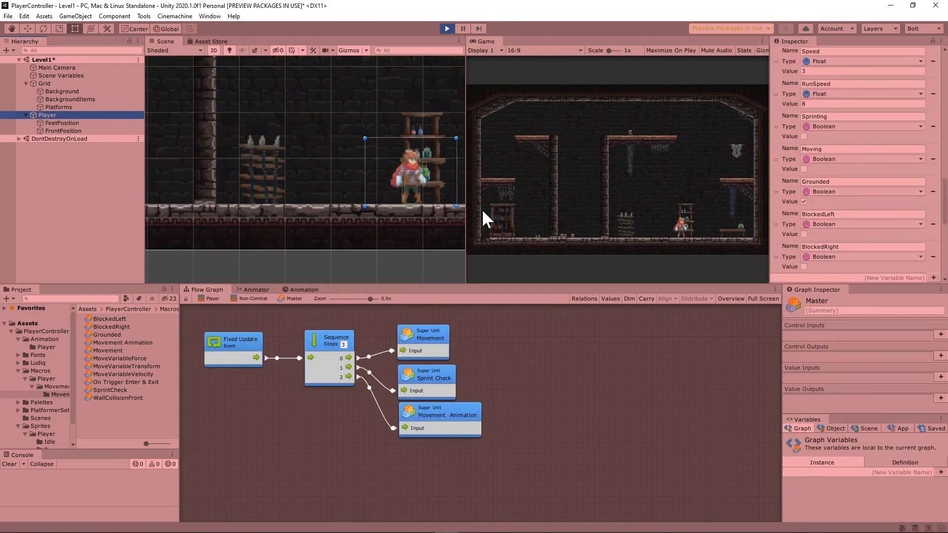
pyautogui.click(723, 224)
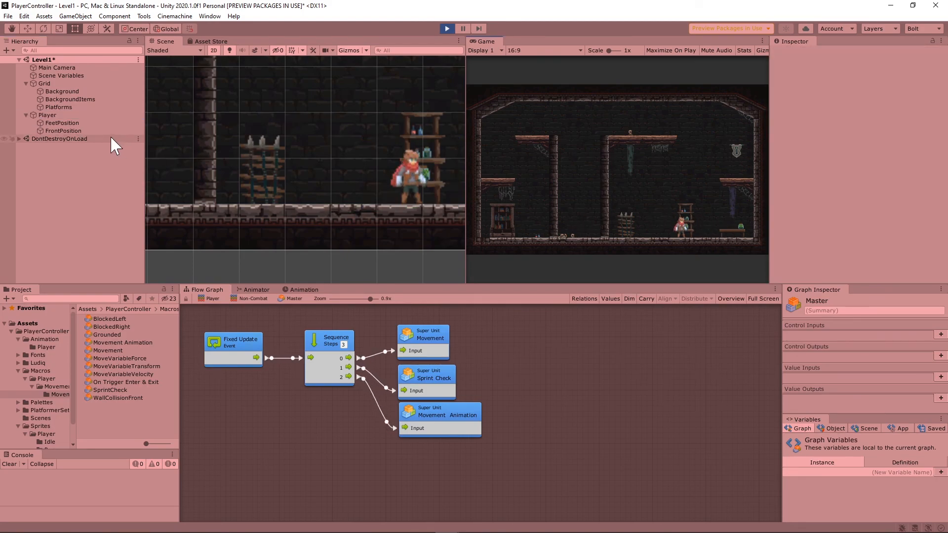
pyautogui.click(58, 115)
pyautogui.scroll(-12, 825, 155)
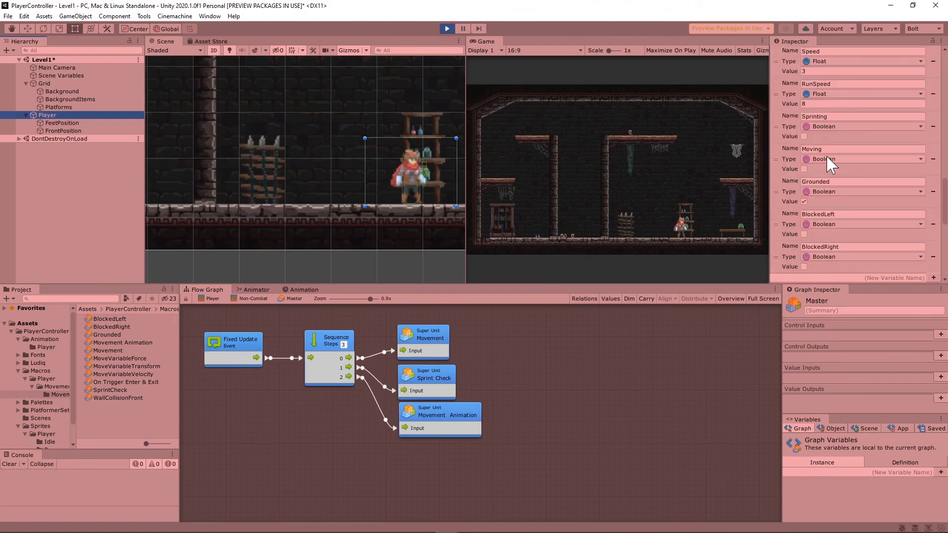
pyautogui.scroll(4, 824, 158)
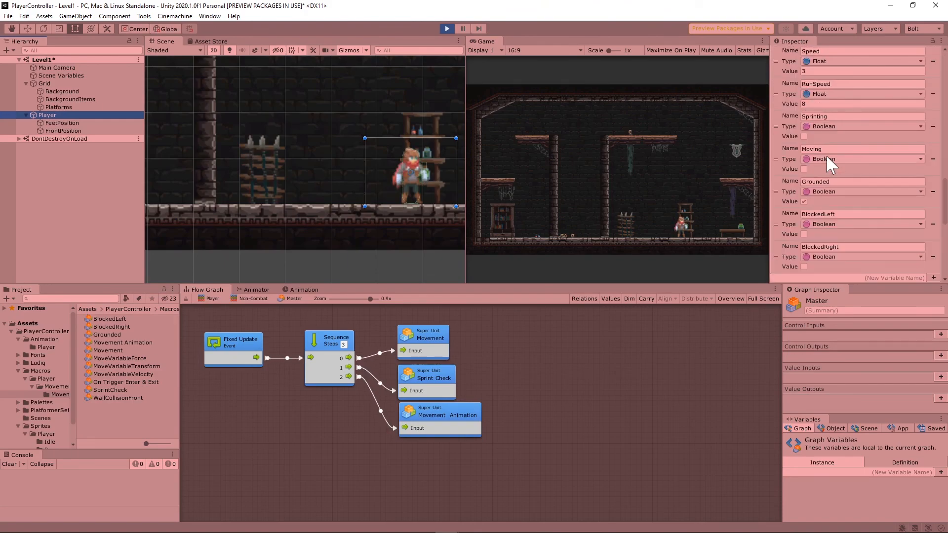
# Step: Test walking and sprinting in both directions and against the wall while watching the Player's variables, and stop the game
pyautogui.click(652, 212)
pyautogui.hotkey('shift', 'd')
pyautogui.hotkey('shift', 'a')
pyautogui.hotkey('shift', 'd')
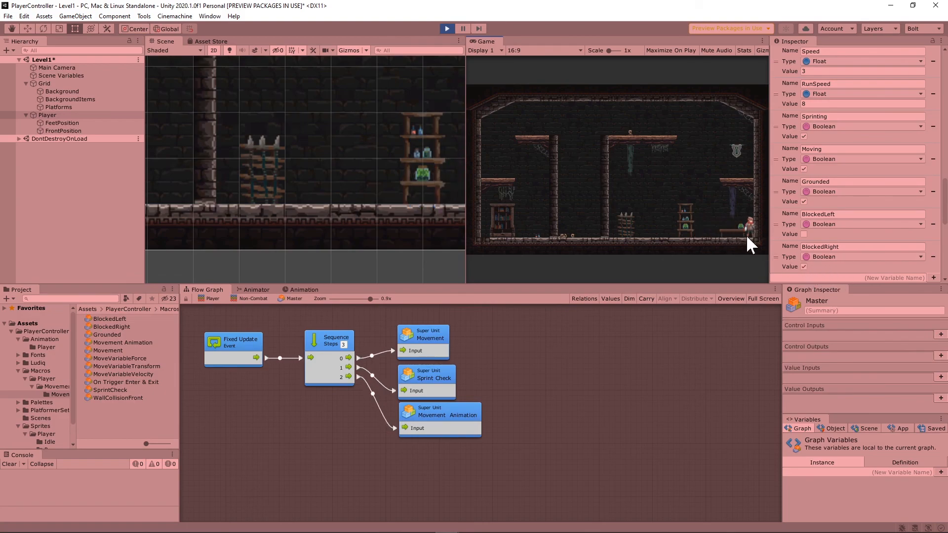
pyautogui.press('f')
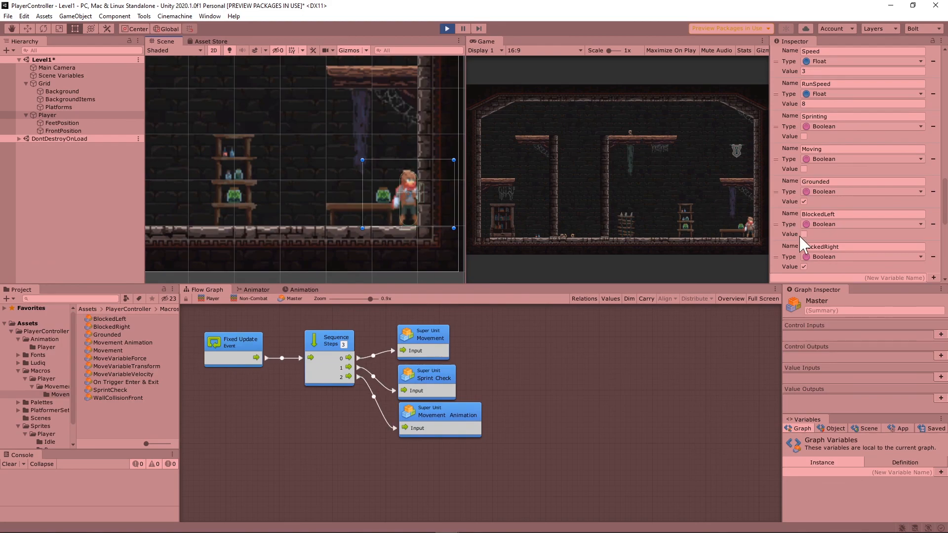
pyautogui.press('a')
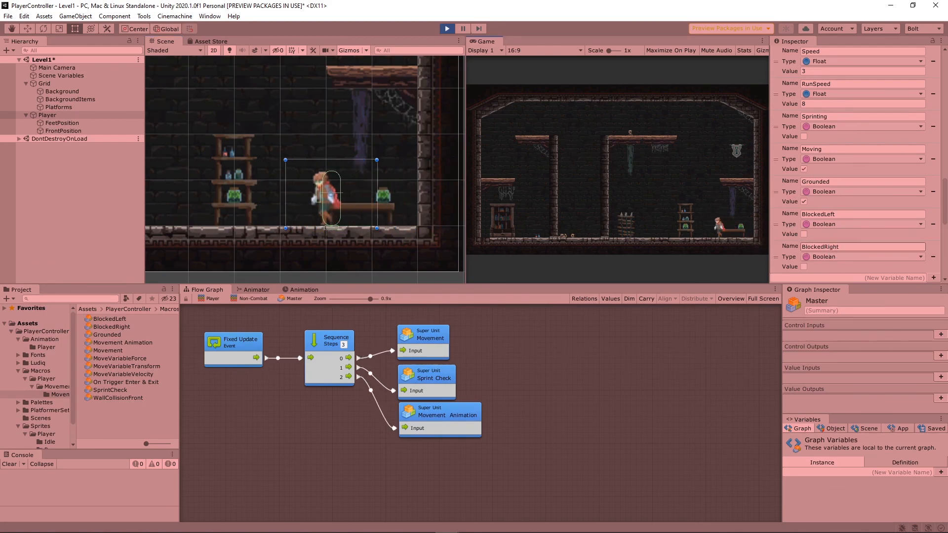
pyautogui.hotkey('shift', 'a')
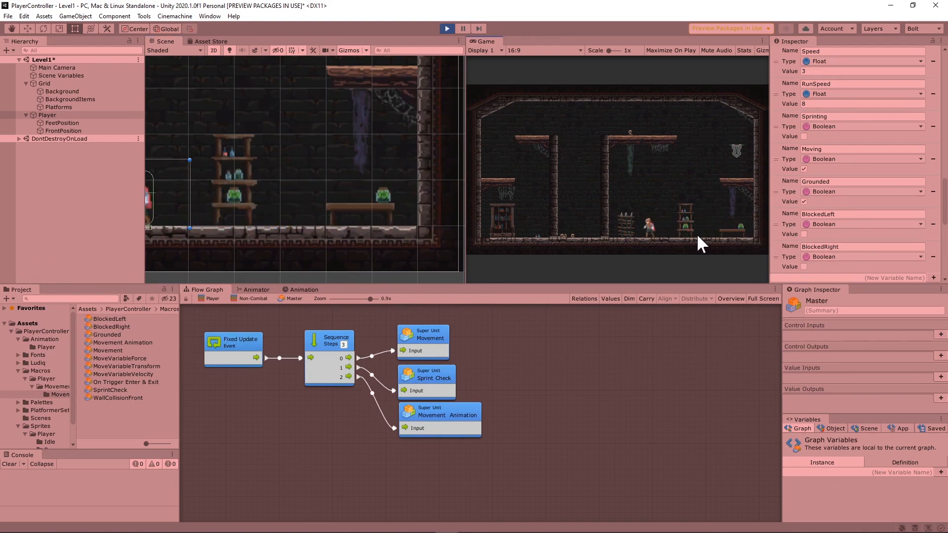
pyautogui.hotkey('shift', 'd')
pyautogui.hotkey('shift', 'a')
pyautogui.hotkey('shift', 'd')
pyautogui.hotkey('shift', 'a')
pyautogui.hotkey('shift', 'd')
pyautogui.hotkey('shift', 'a')
pyautogui.hotkey('shift', 'd')
pyautogui.hotkey('shift', 'a')
pyautogui.hotkey('shift', 'd')
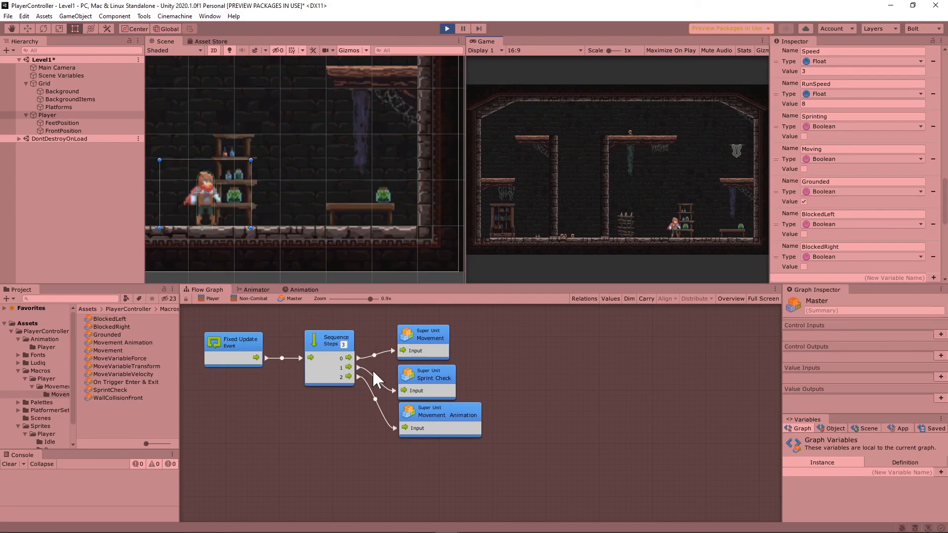
pyautogui.click(446, 29)
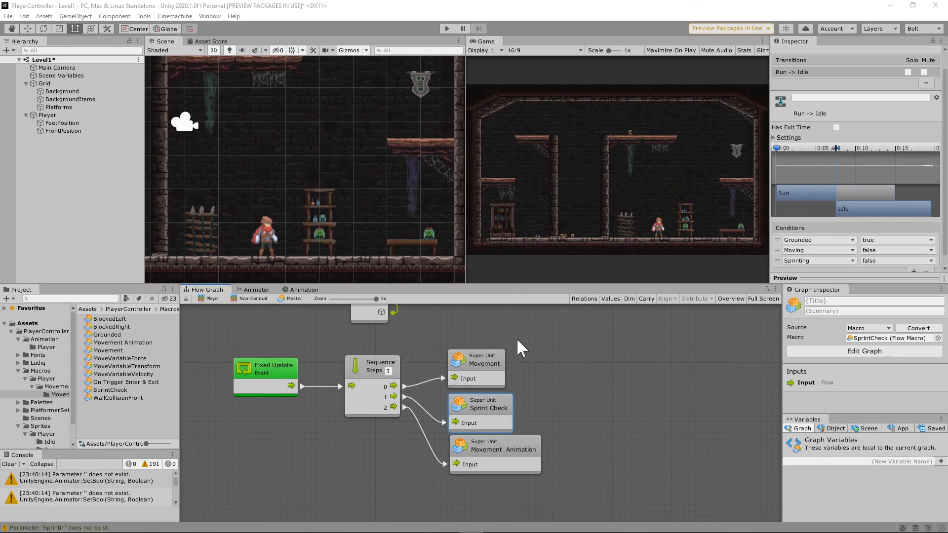
# Step: In the Sprint Check graph, add an Animator Set Bool (Name, Value) named Sprinting, set to true, after the true branch's Set Variable
pyautogui.moveTo(476, 415); pyautogui.dragTo(479, 405)
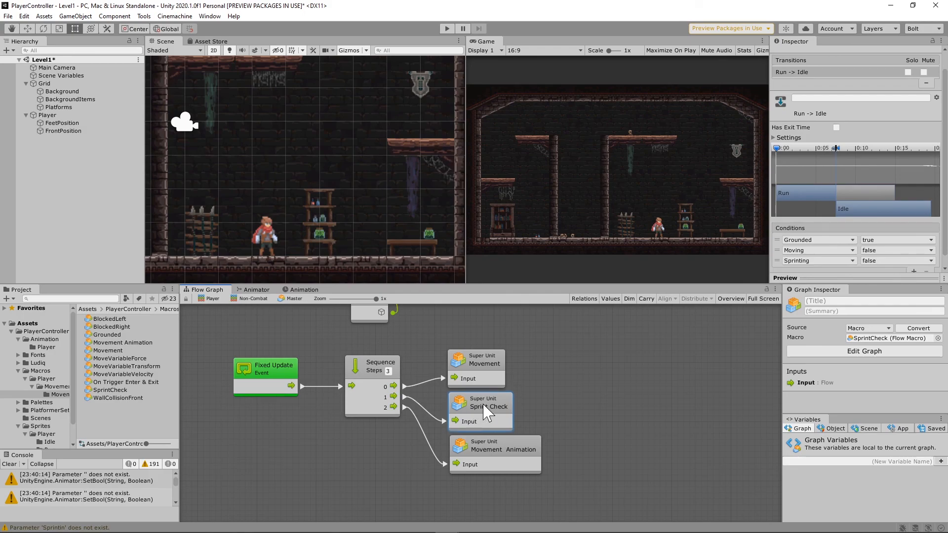
pyautogui.doubleClick(500, 410)
pyautogui.moveTo(456, 369); pyautogui.dragTo(417, 350, button='middle')
pyautogui.moveTo(314, 340); pyautogui.dragTo(245, 365, button='middle')
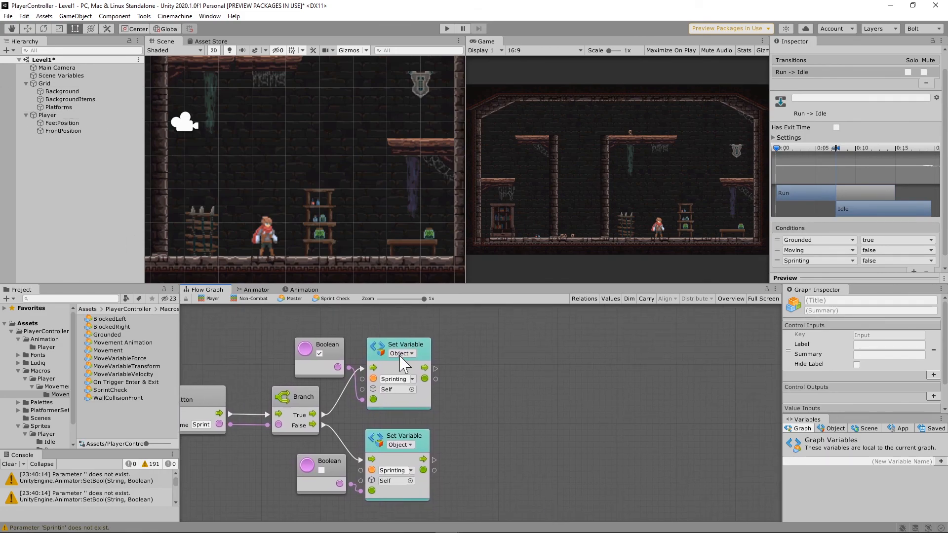
pyautogui.moveTo(453, 404); pyautogui.dragTo(408, 400, button='middle')
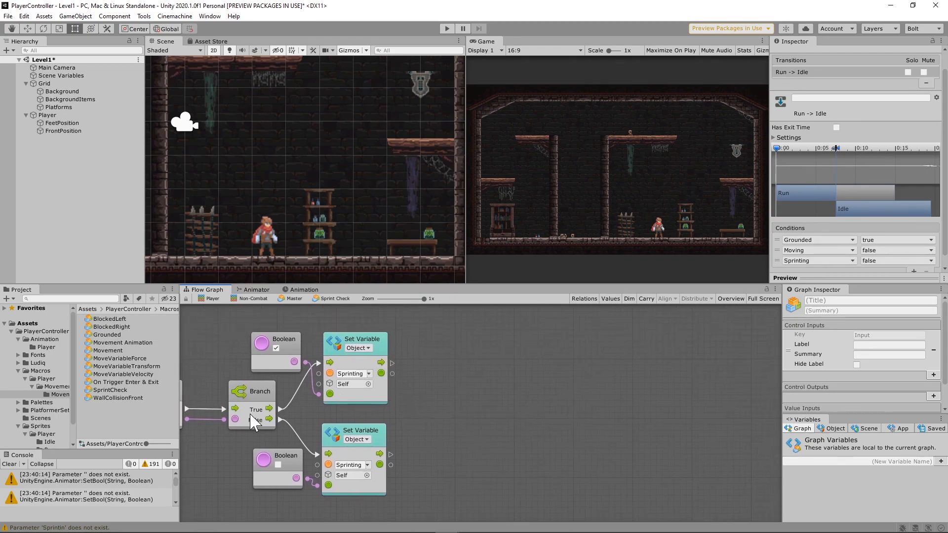
pyautogui.moveTo(399, 367); pyautogui.dragTo(319, 382, button='middle')
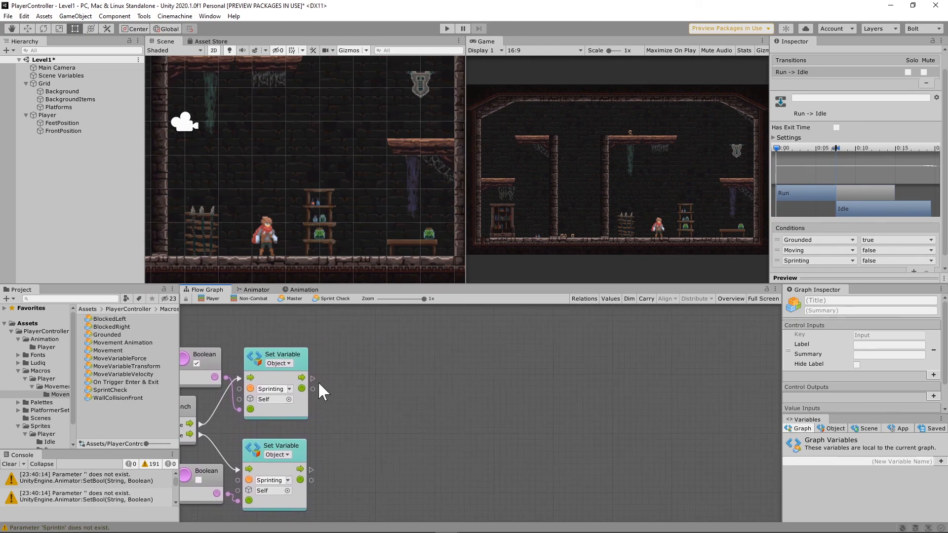
pyautogui.moveTo(311, 378); pyautogui.dragTo(356, 376)
pyautogui.write('Set Bool')
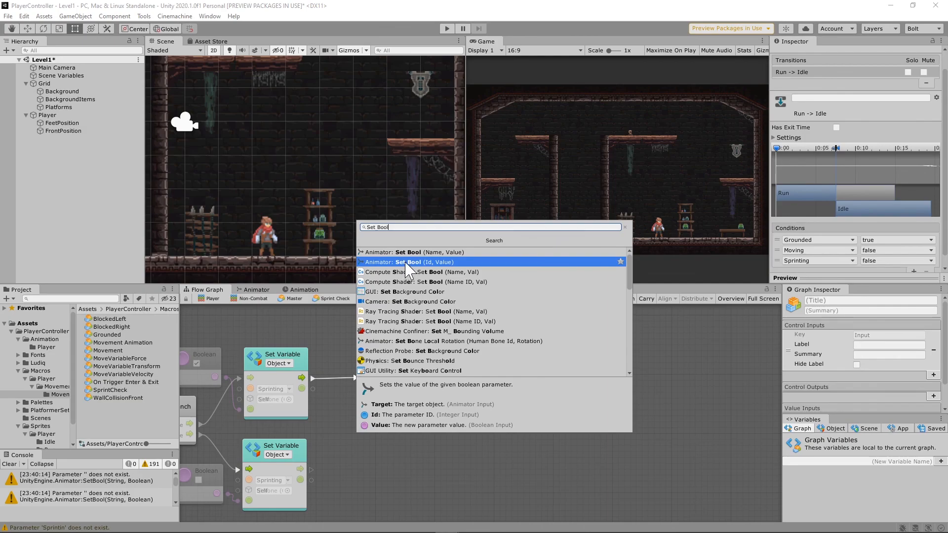
pyautogui.click(405, 252)
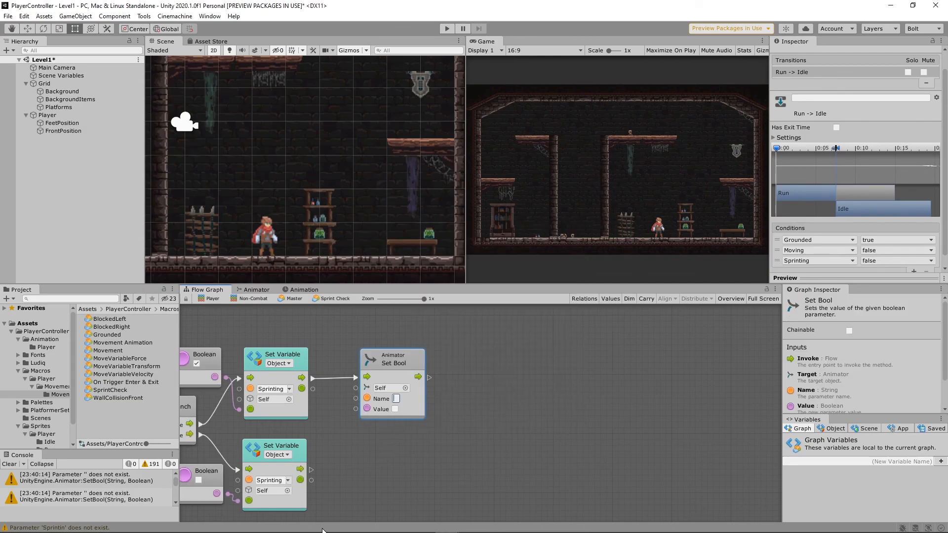
pyautogui.write('Sprinting')
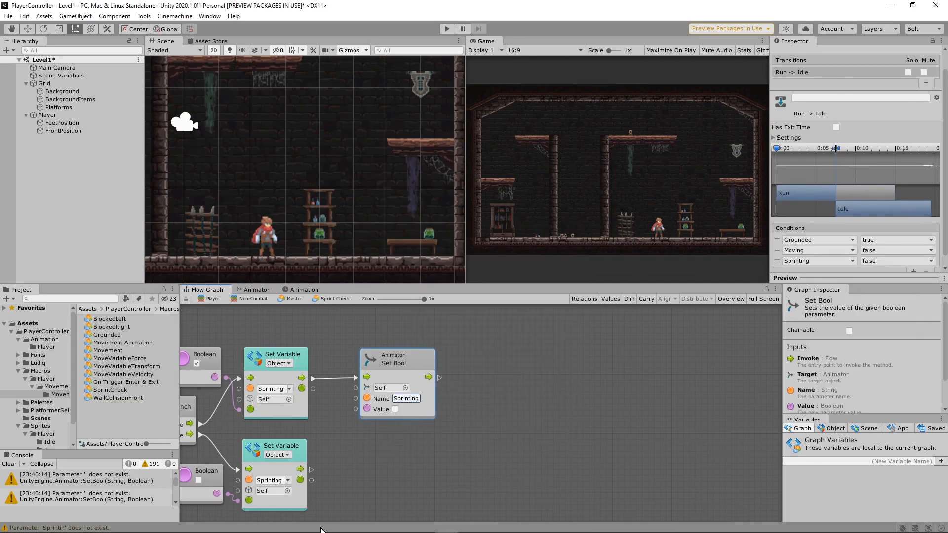
pyautogui.click(252, 290)
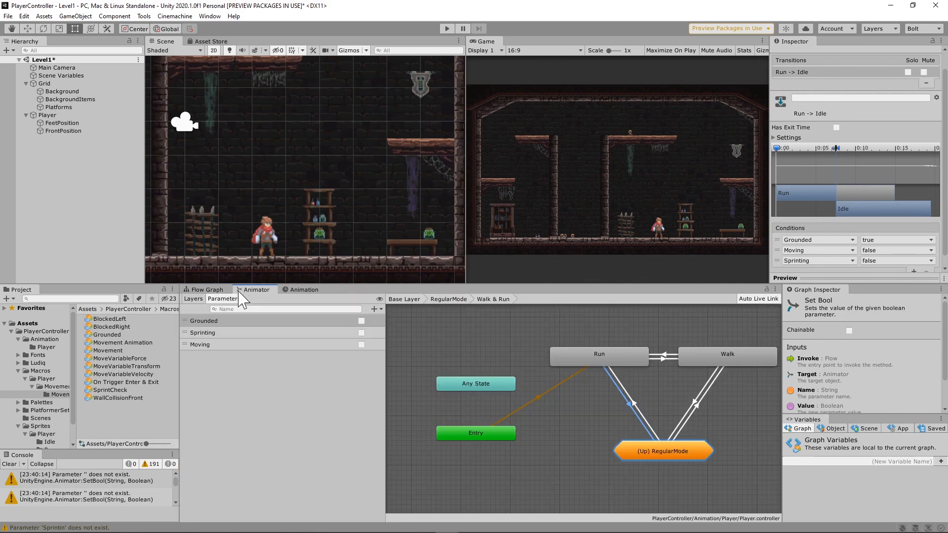
pyautogui.click(210, 290)
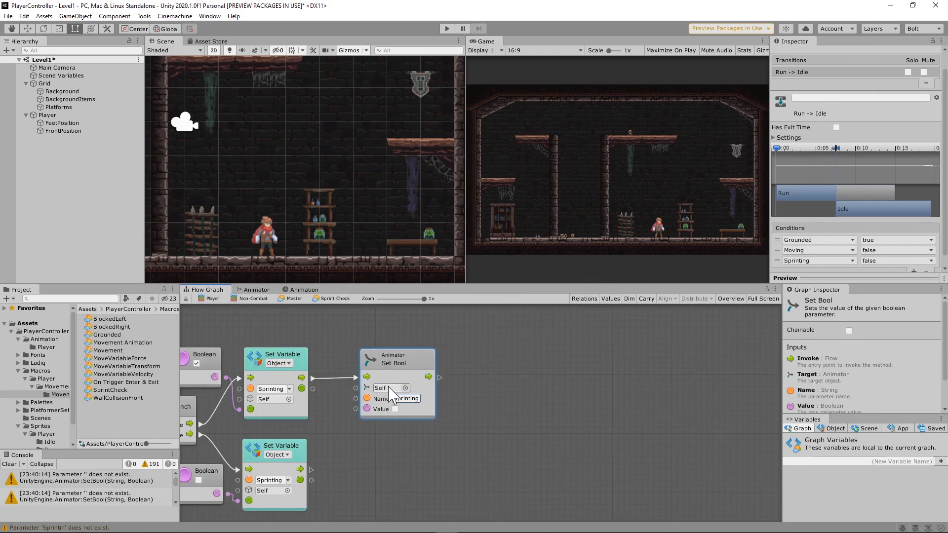
# Step: Copy the Sprinting Set Bool unit, set the copy's value to false and connect it after the false branch's Set Variable
pyautogui.rightClick(400, 361)
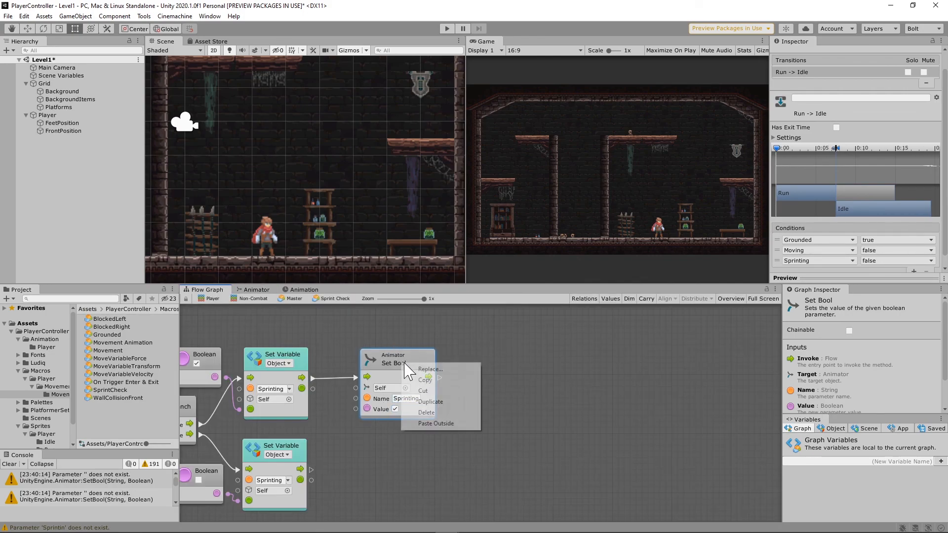
pyautogui.click(376, 461)
pyautogui.rightClick(373, 456)
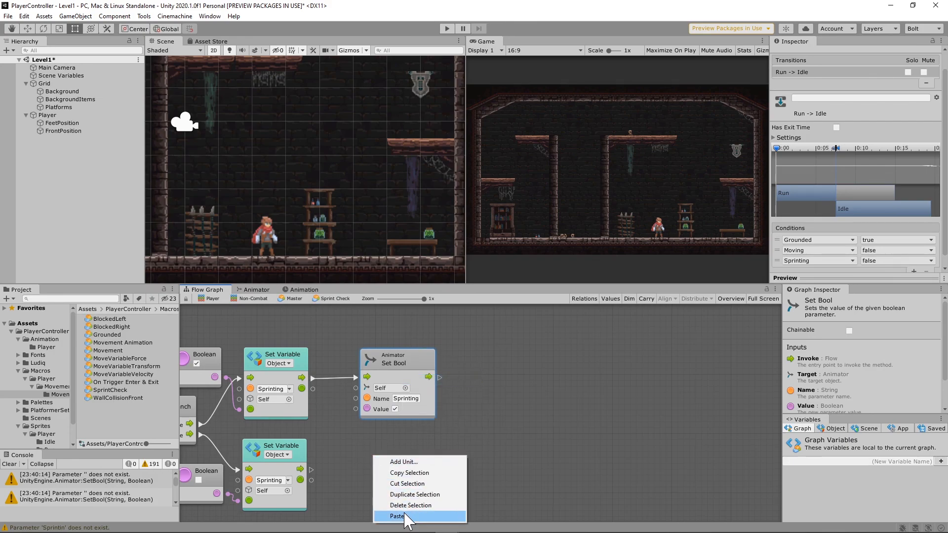
pyautogui.click(406, 515)
pyautogui.moveTo(419, 462); pyautogui.dragTo(401, 454)
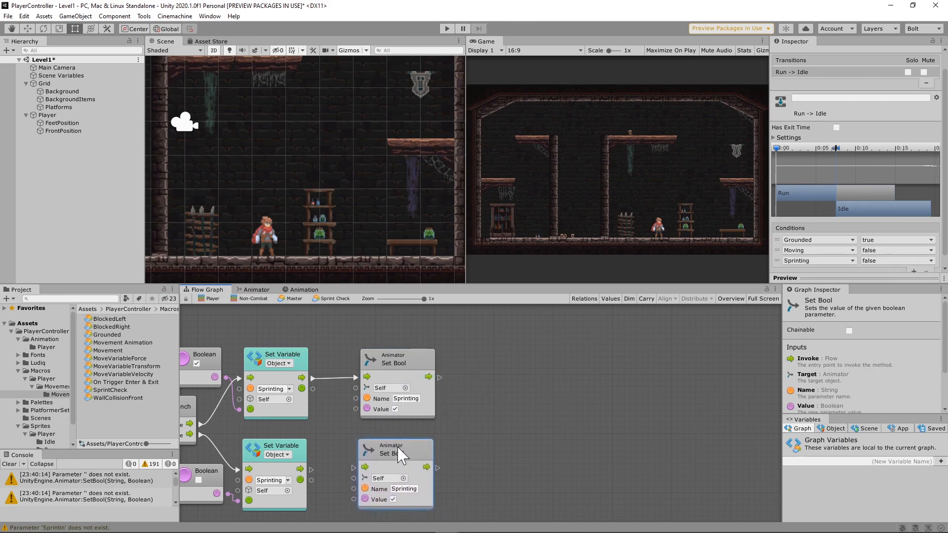
pyautogui.click(393, 499)
pyautogui.moveTo(310, 470); pyautogui.dragTo(360, 469)
# Step: Add an Output unit to the Sprint Check graph beside the two Set Bool units
pyautogui.rightClick(535, 397)
pyautogui.click(544, 398)
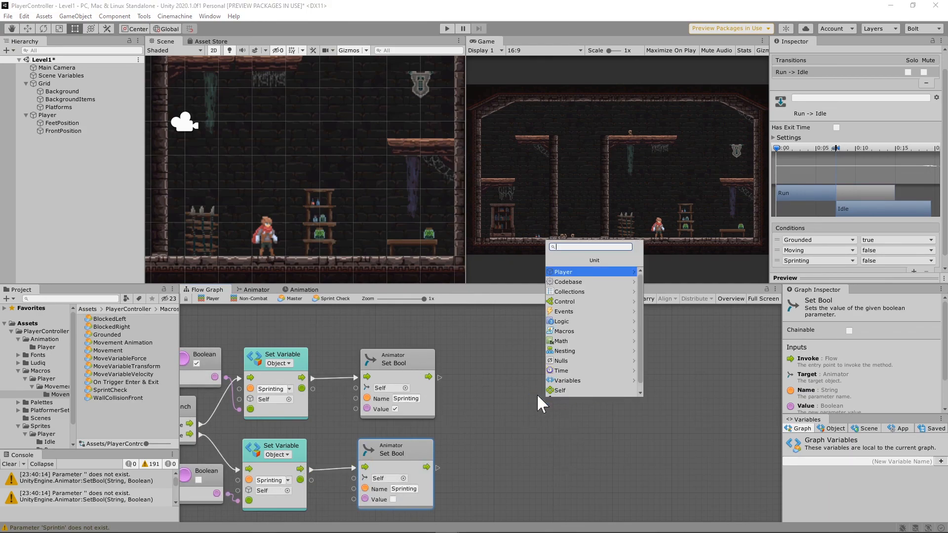
pyautogui.write('Output')
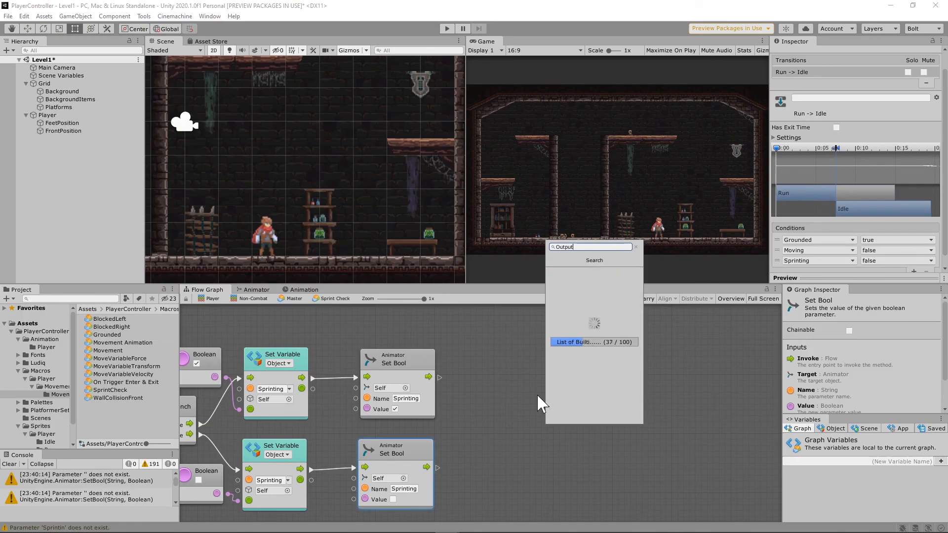
pyautogui.press('Return')
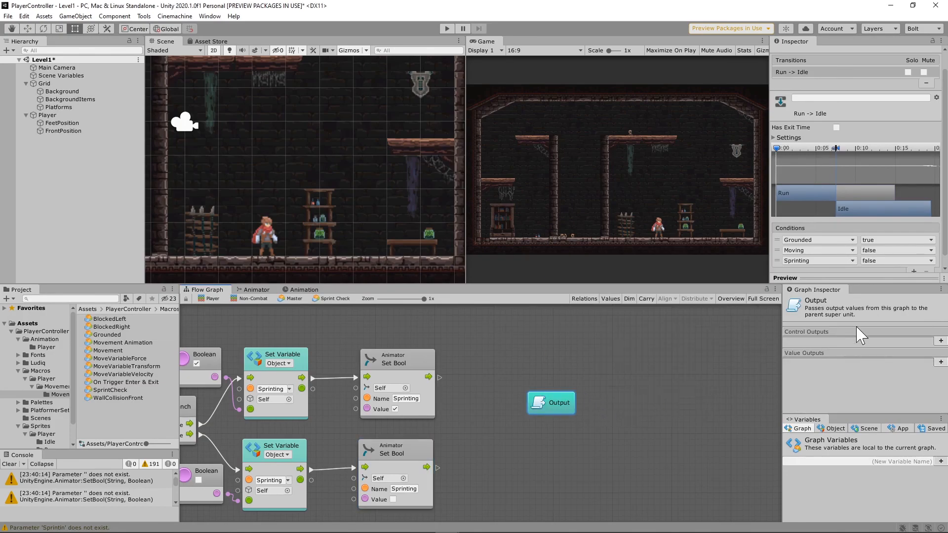
# Step: Give the Output unit a control output with key Output and connect both Sprinting Set Bool units to it
pyautogui.click(940, 340)
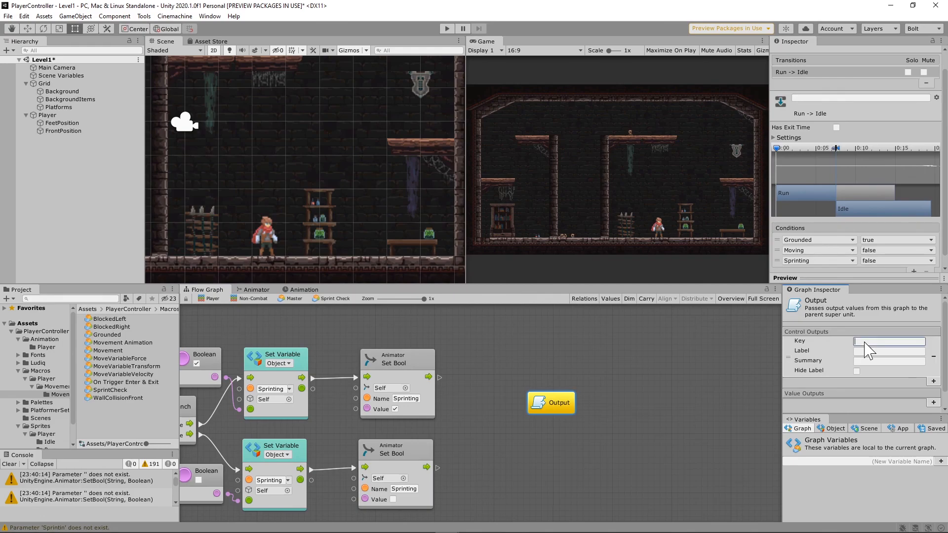
pyautogui.write('Output')
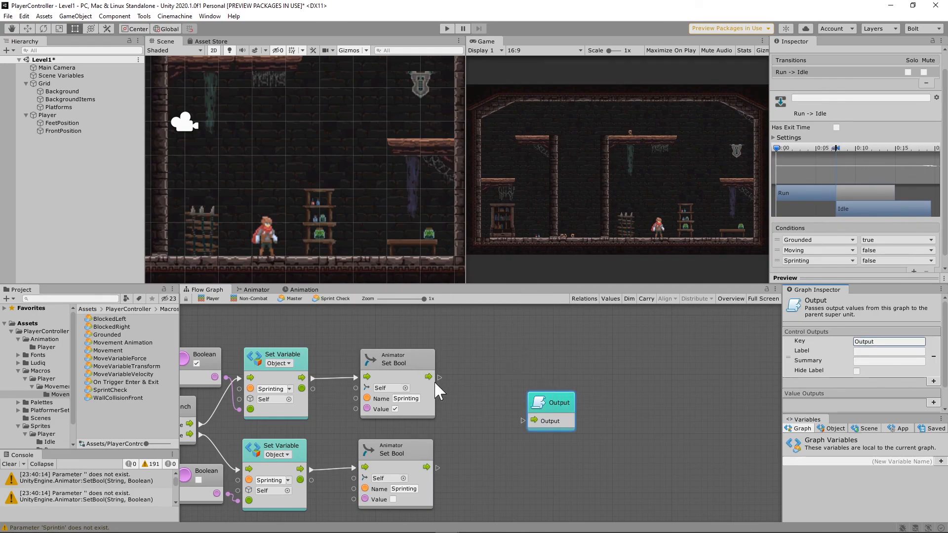
pyautogui.moveTo(428, 377); pyautogui.dragTo(449, 377)
pyautogui.moveTo(516, 416); pyautogui.dragTo(520, 418)
pyautogui.moveTo(436, 466); pyautogui.dragTo(499, 439)
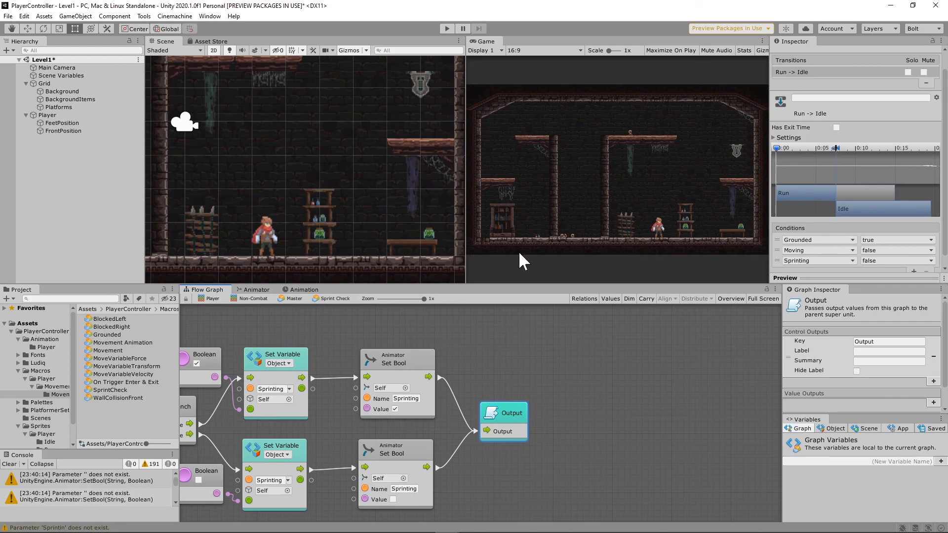
# Step: Return to the Master graph and play the game, moving the player in both directions to test the animations
pyautogui.click(292, 298)
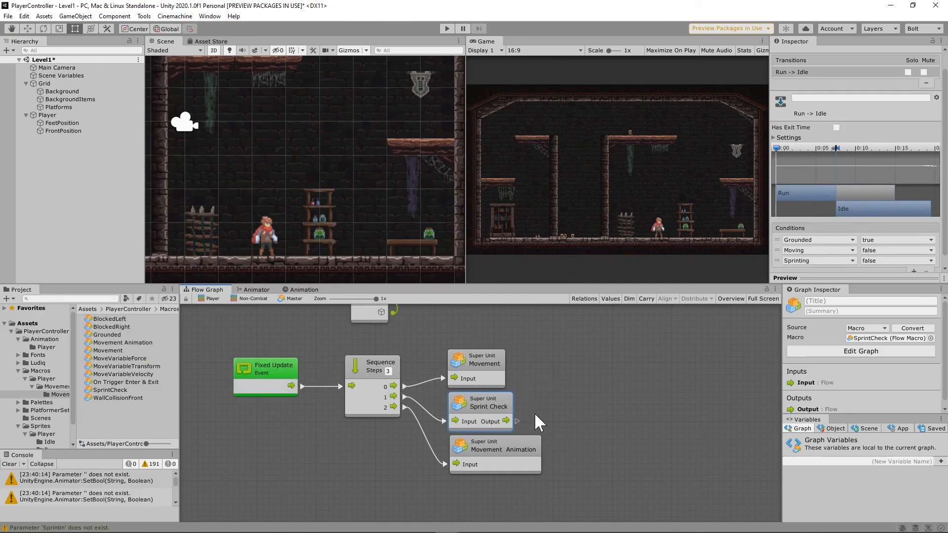
pyautogui.click(447, 28)
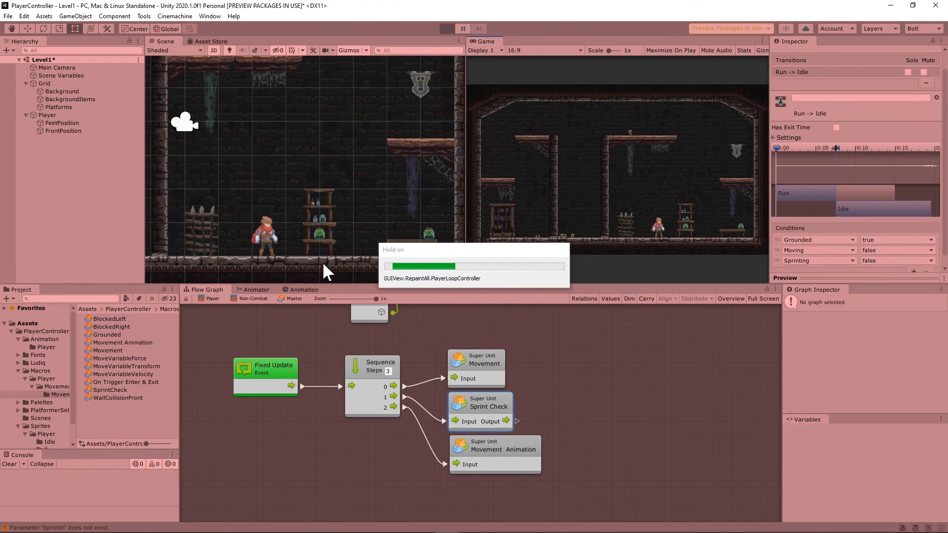
pyautogui.press('d')
pyautogui.press('a')
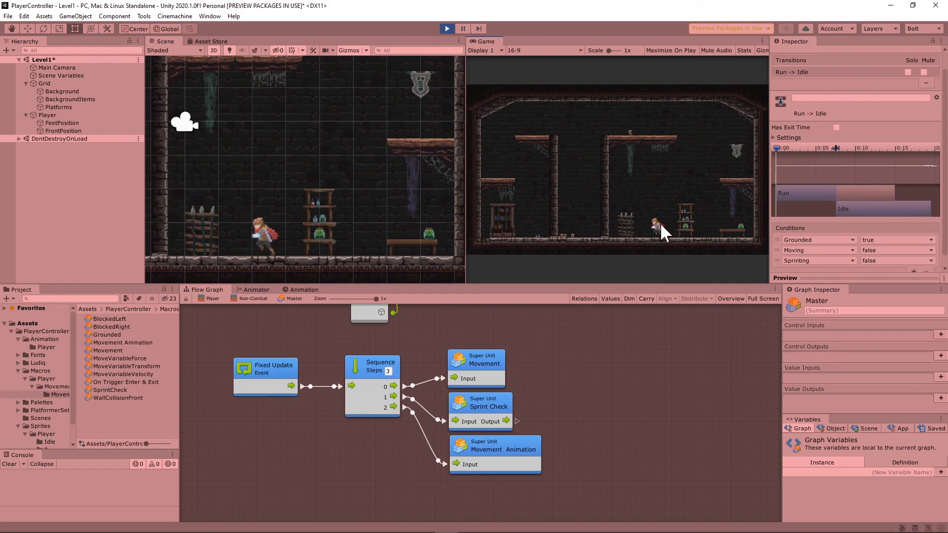
pyautogui.press('d')
pyautogui.press('a')
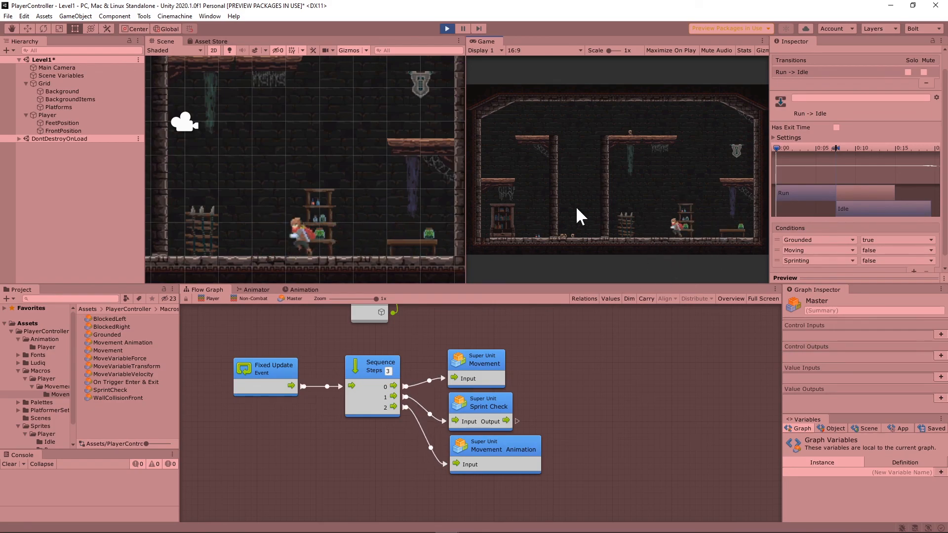
# Step: In the Animator's Walk & Run sub-state machine, remove the Sprinting condition from the Run -> Idle transition
pyautogui.click(255, 289)
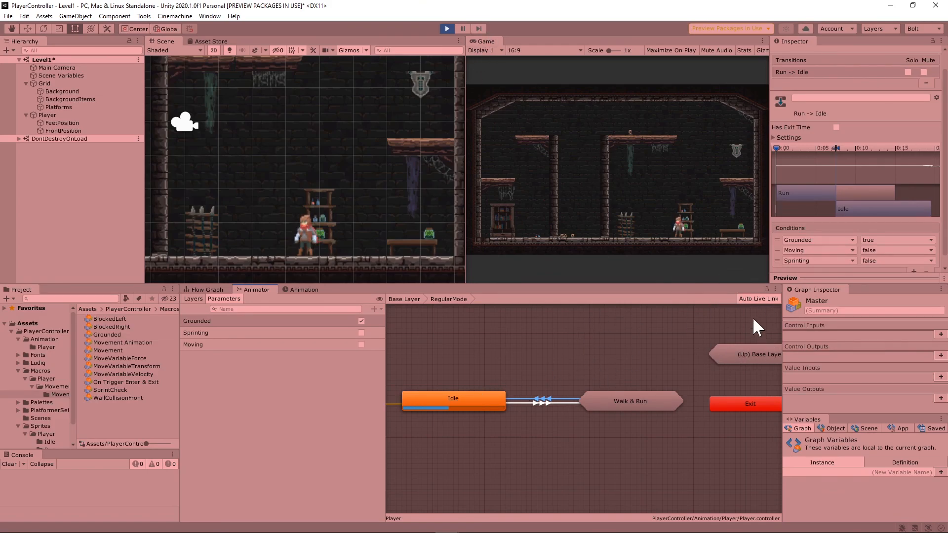
pyautogui.moveTo(630, 329); pyautogui.dragTo(608, 329, button='middle')
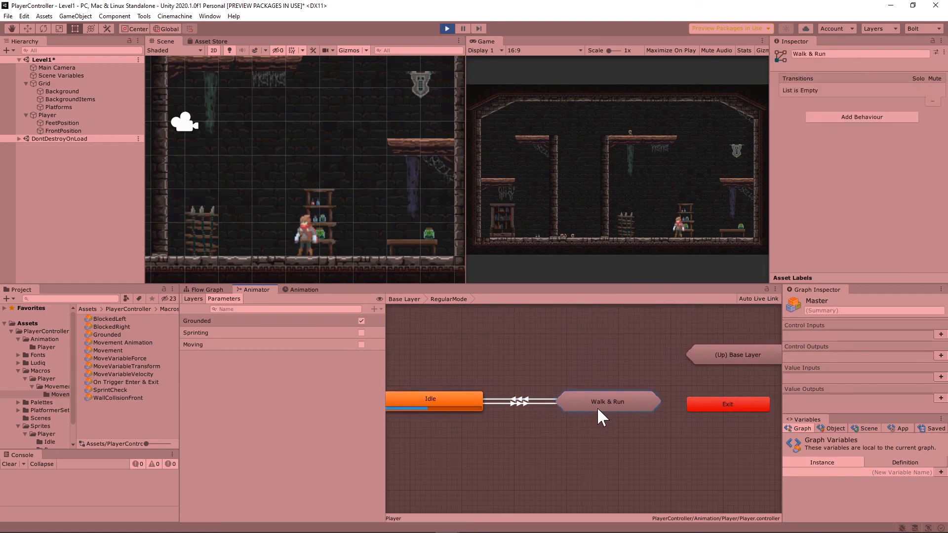
pyautogui.doubleClick(597, 406)
pyautogui.click(629, 404)
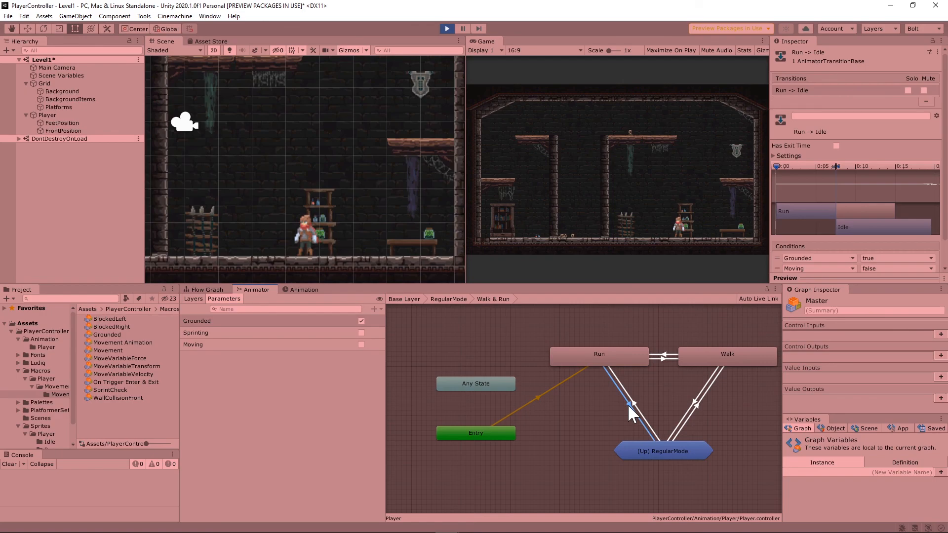
pyautogui.scroll(-3, 841, 261)
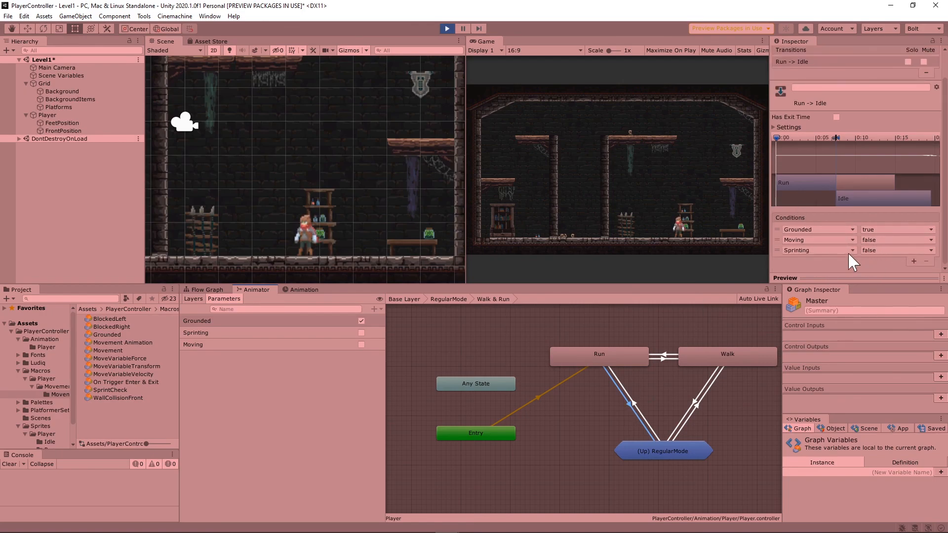
pyautogui.click(777, 248)
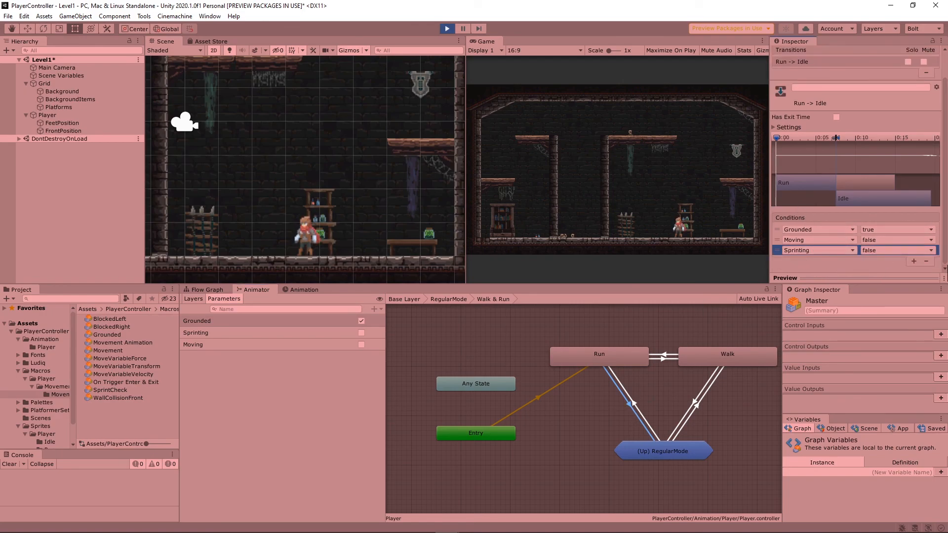
pyautogui.click(926, 260)
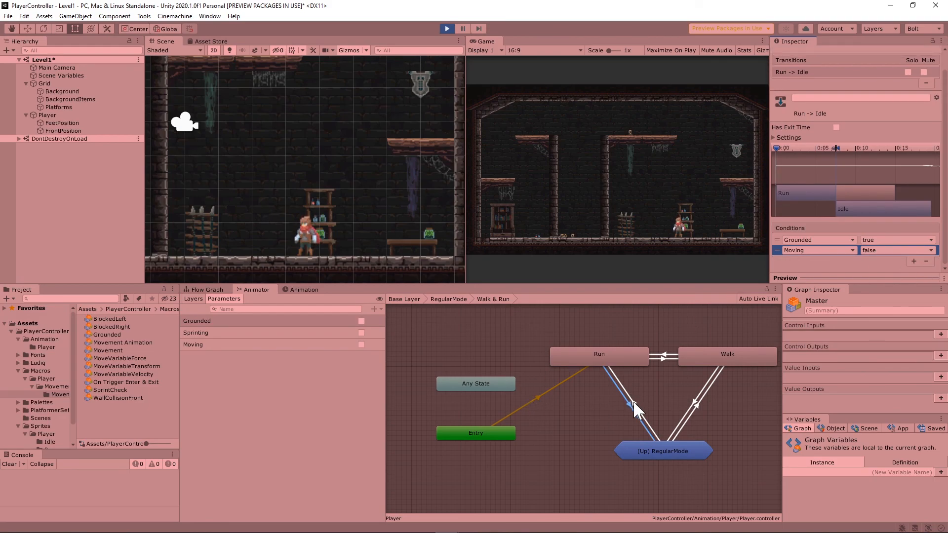
# Step: Remove the Sprinting condition from the Walk -> Idle transition
pyautogui.click(691, 400)
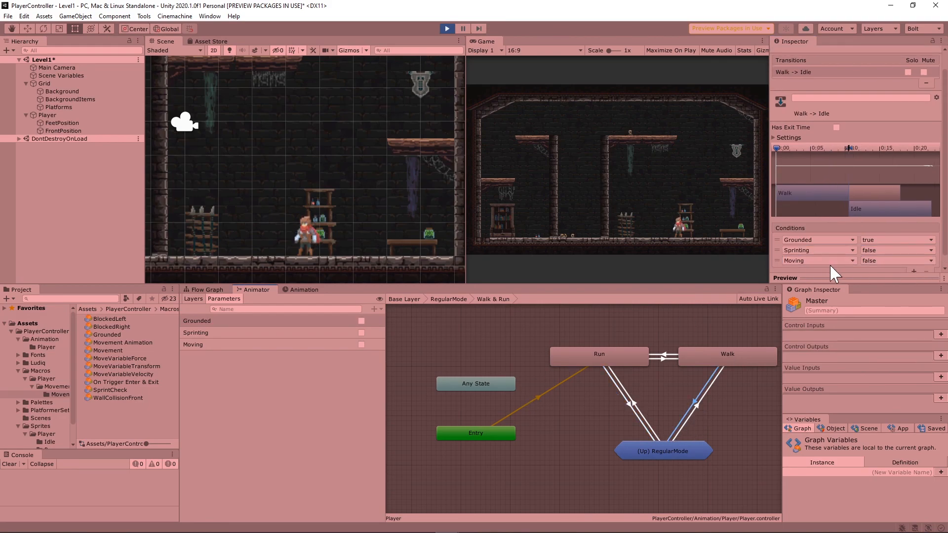
pyautogui.click(781, 250)
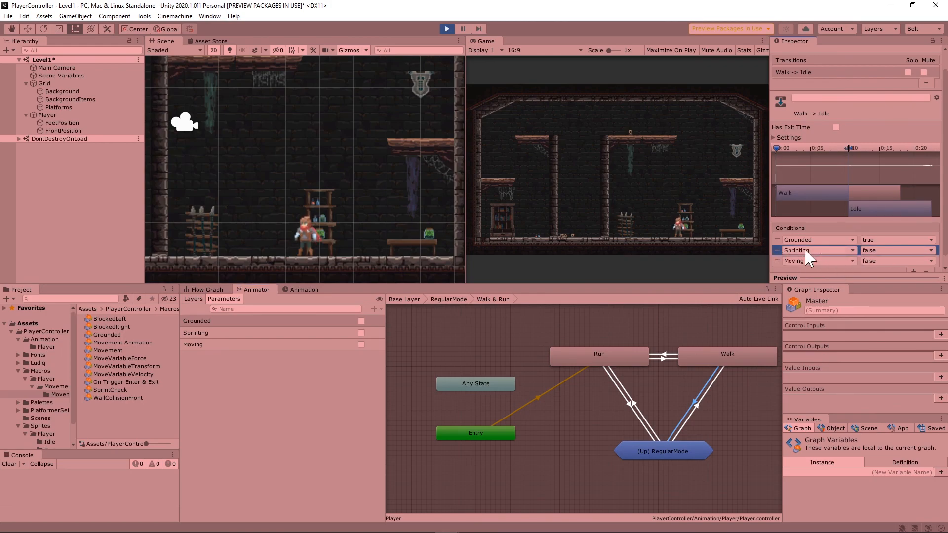
pyautogui.click(925, 270)
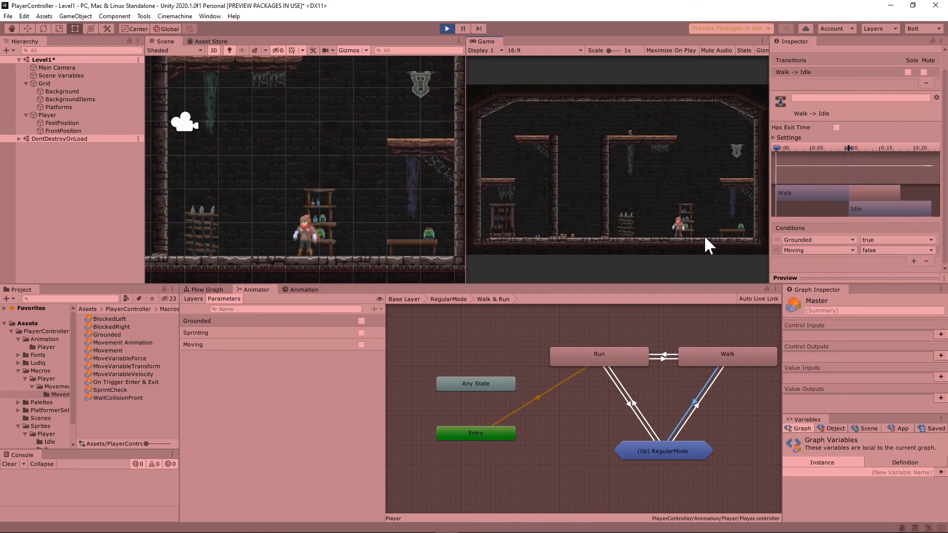
# Step: Move the player back and forth in the running game to test the edited transitions, and stop the game
pyautogui.press('a')
pyautogui.press('d')
pyautogui.press('a')
pyautogui.press('d')
pyautogui.click(446, 29)
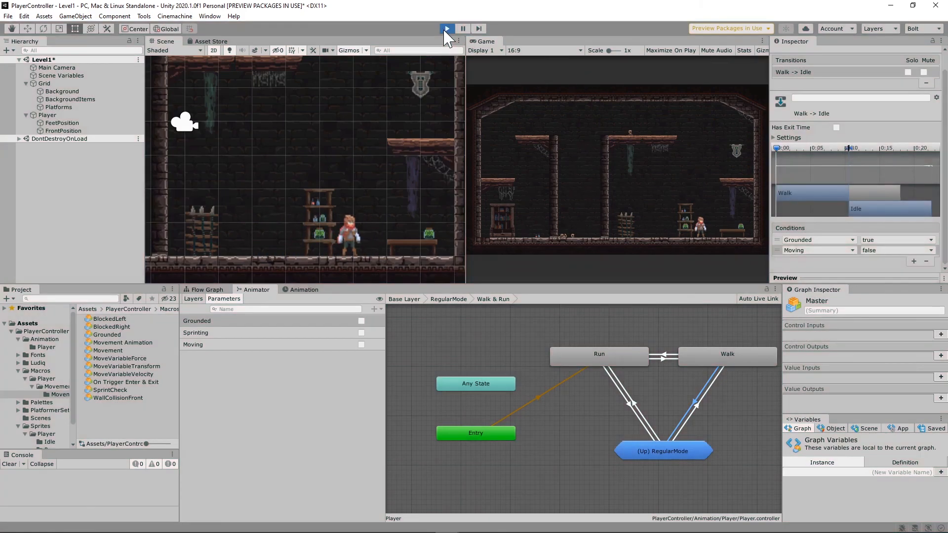
# Step: Replay the game, walk and sprint the player in both directions while watching the Animator's states and parameters, and stop the game
pyautogui.click(446, 30)
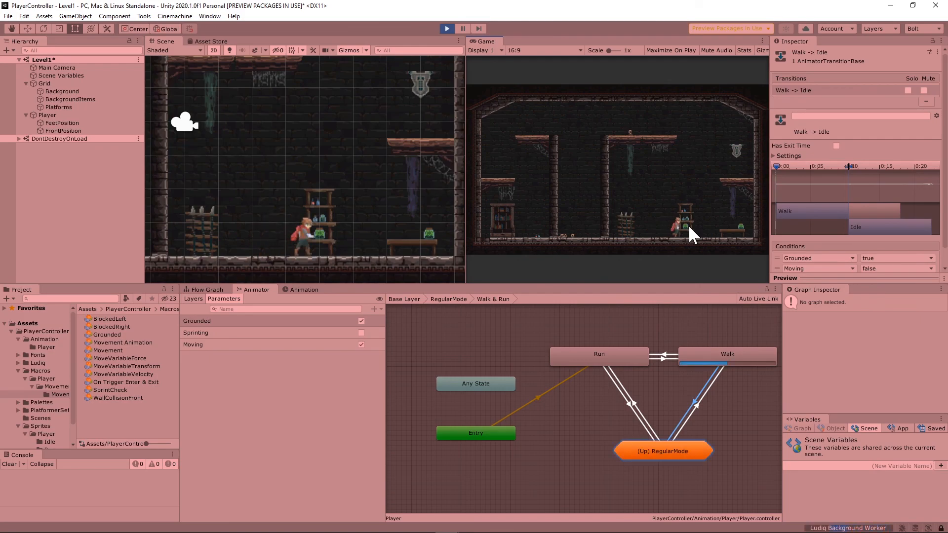
pyautogui.hotkey('shift', 'a')
pyautogui.hotkey('shift', 'd')
pyautogui.hotkey('shift', 'a')
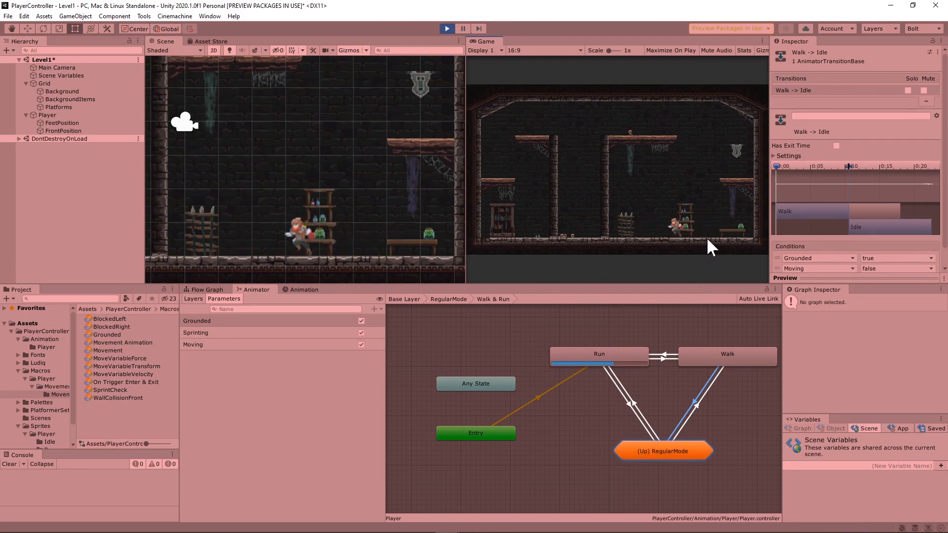
pyautogui.hotkey('shift', 'd')
pyautogui.hotkey('shift', 'a')
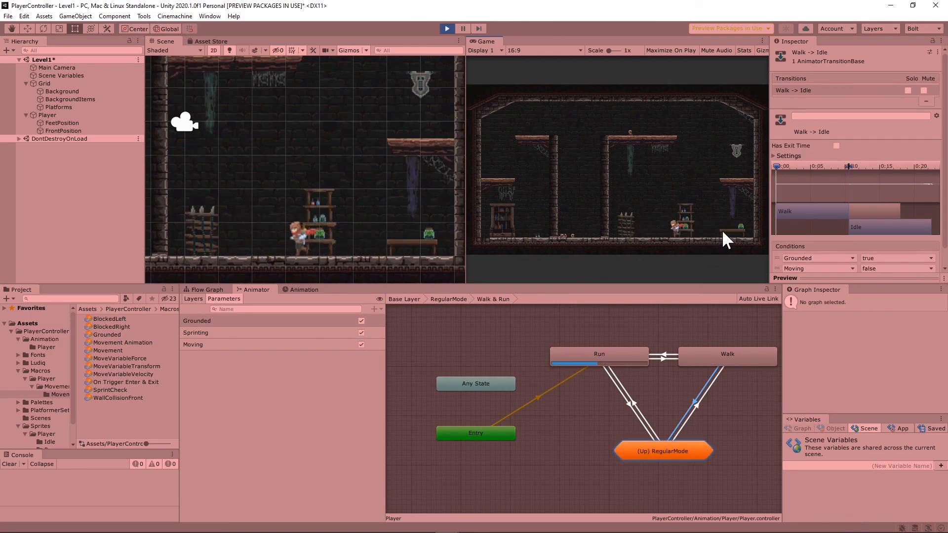
pyautogui.hotkey('shift', 'd')
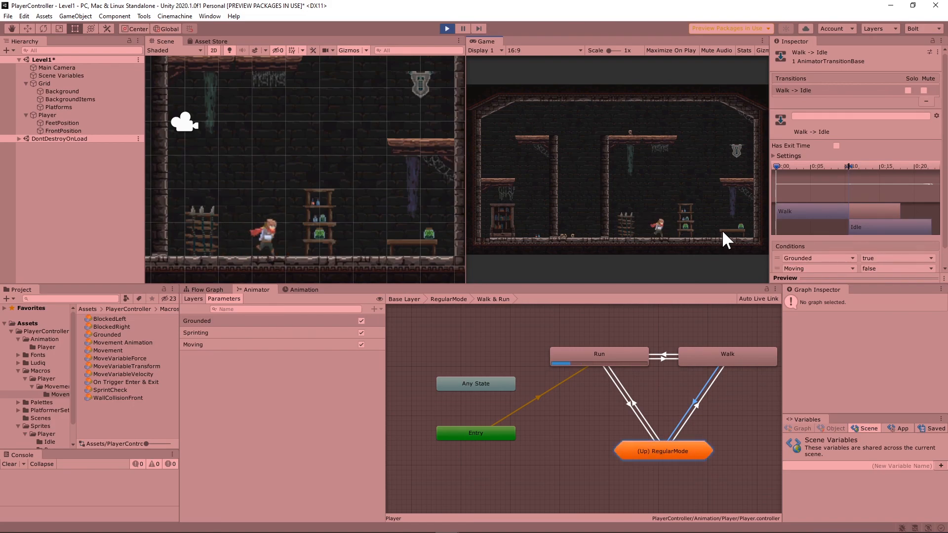
pyautogui.hotkey('shift', 'a')
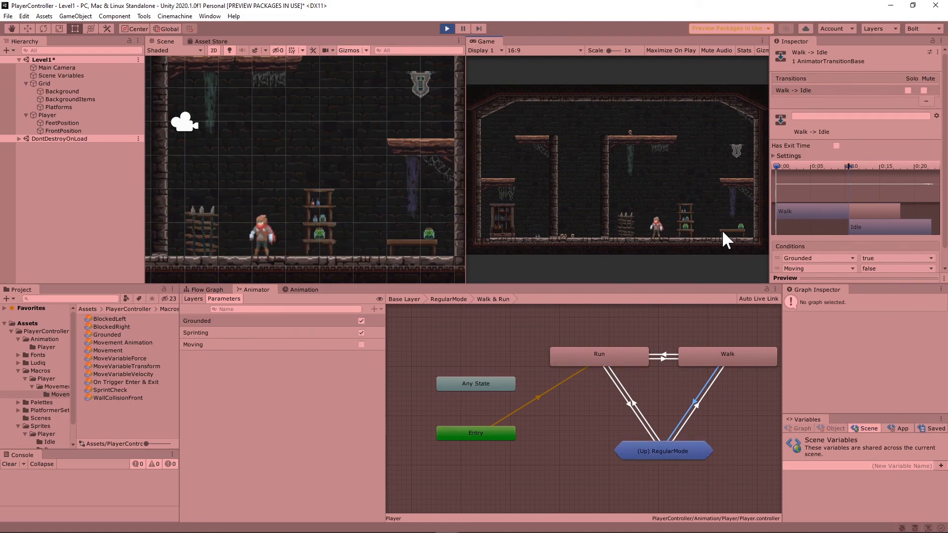
pyautogui.press('d')
pyautogui.press('a')
pyautogui.hotkey('shift', 'a')
pyautogui.hotkey('shift', 'd')
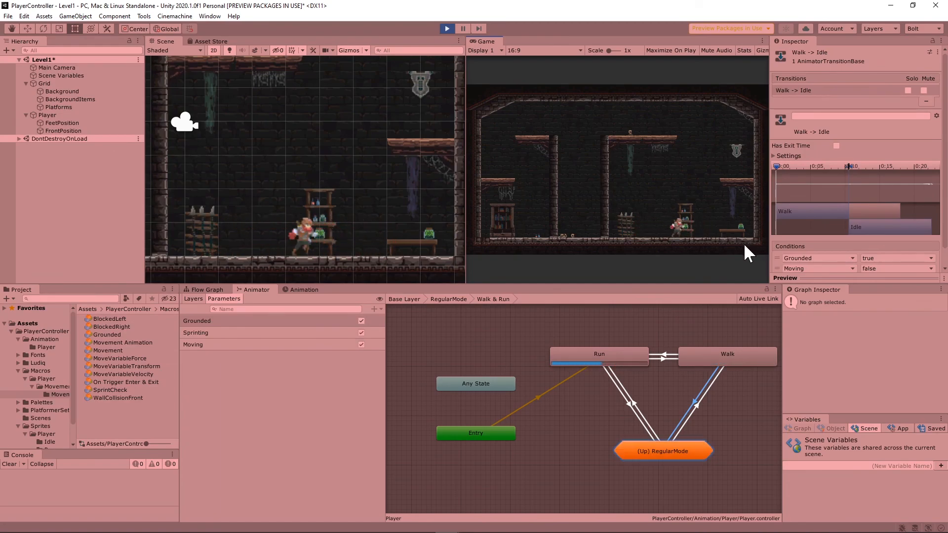
pyautogui.press('a')
pyautogui.hotkey('shift', 'a')
pyautogui.hotkey('shift', 'd')
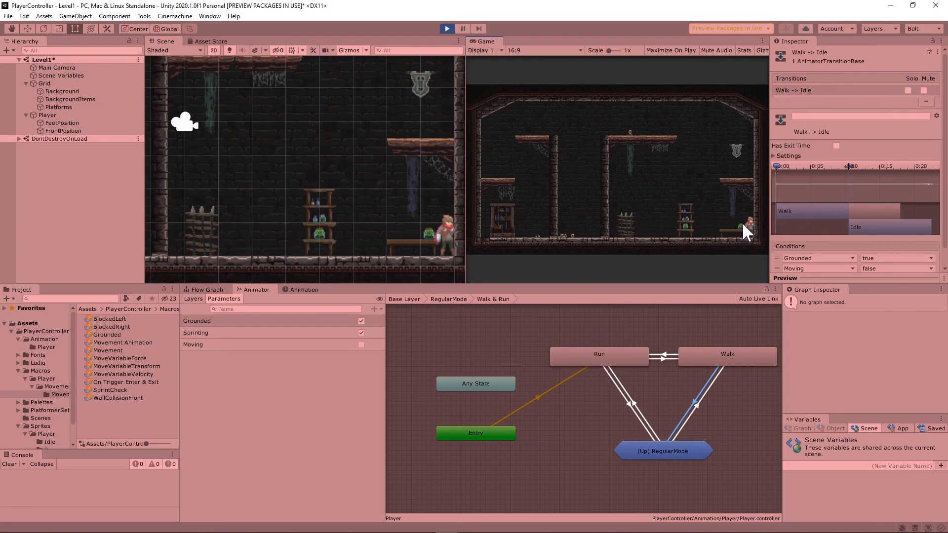
pyautogui.hotkey('shift', 'a')
pyautogui.click(446, 28)
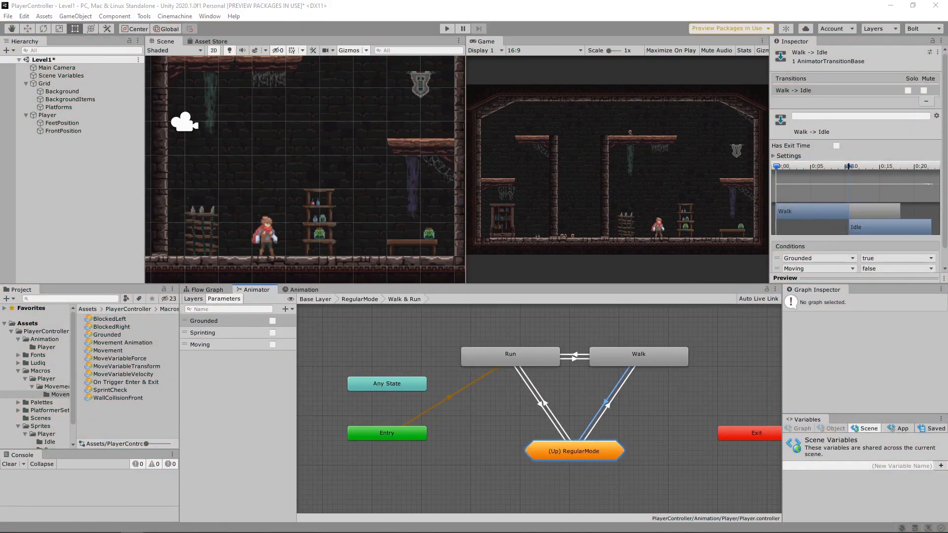